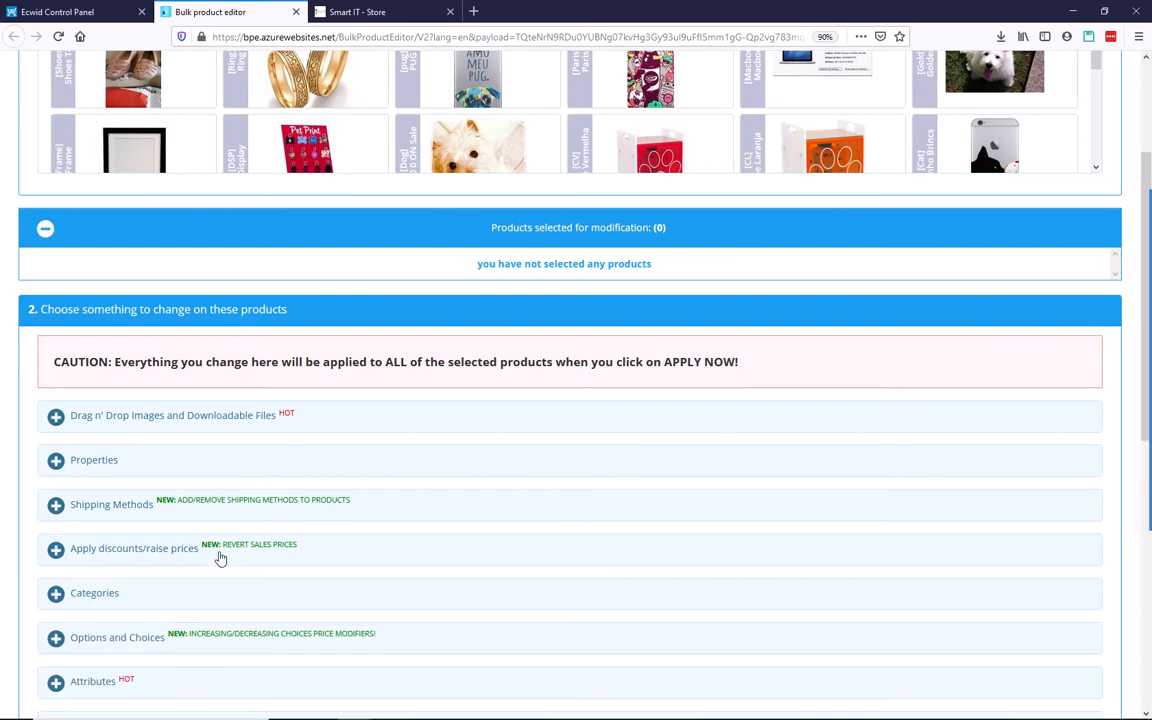
Step: Select the Ring product for modification and expand the Apply discounts/raise prices section
scroll(200, 560, up, 2)
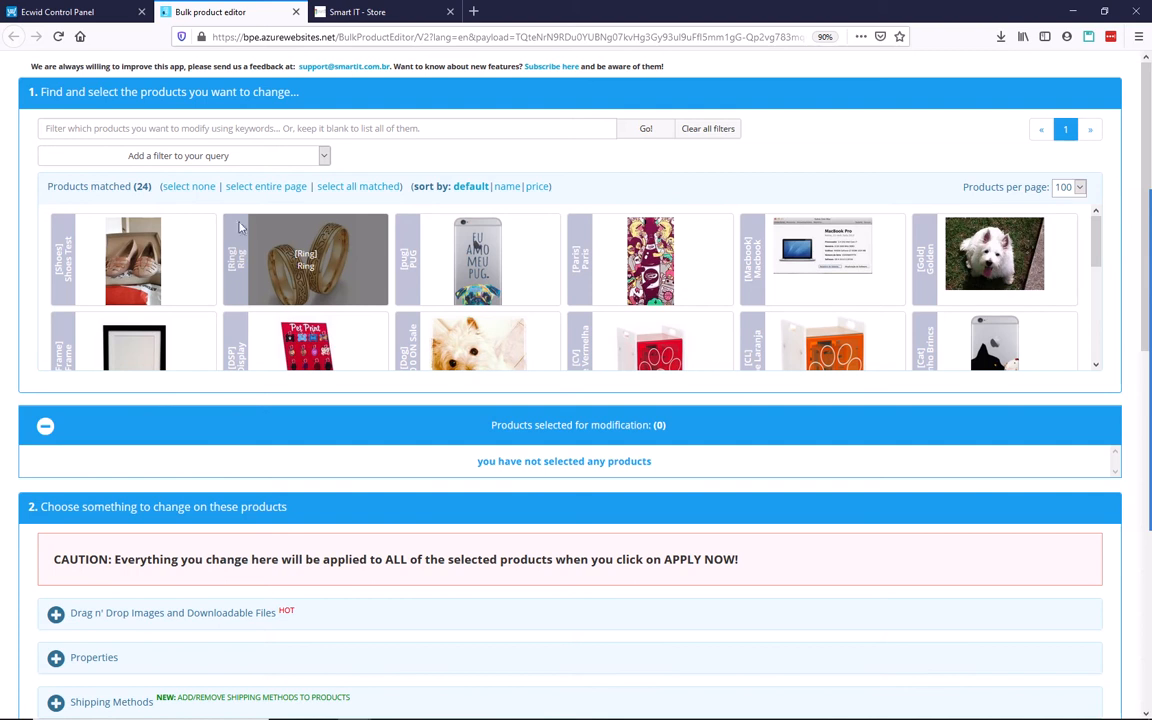
click(282, 262)
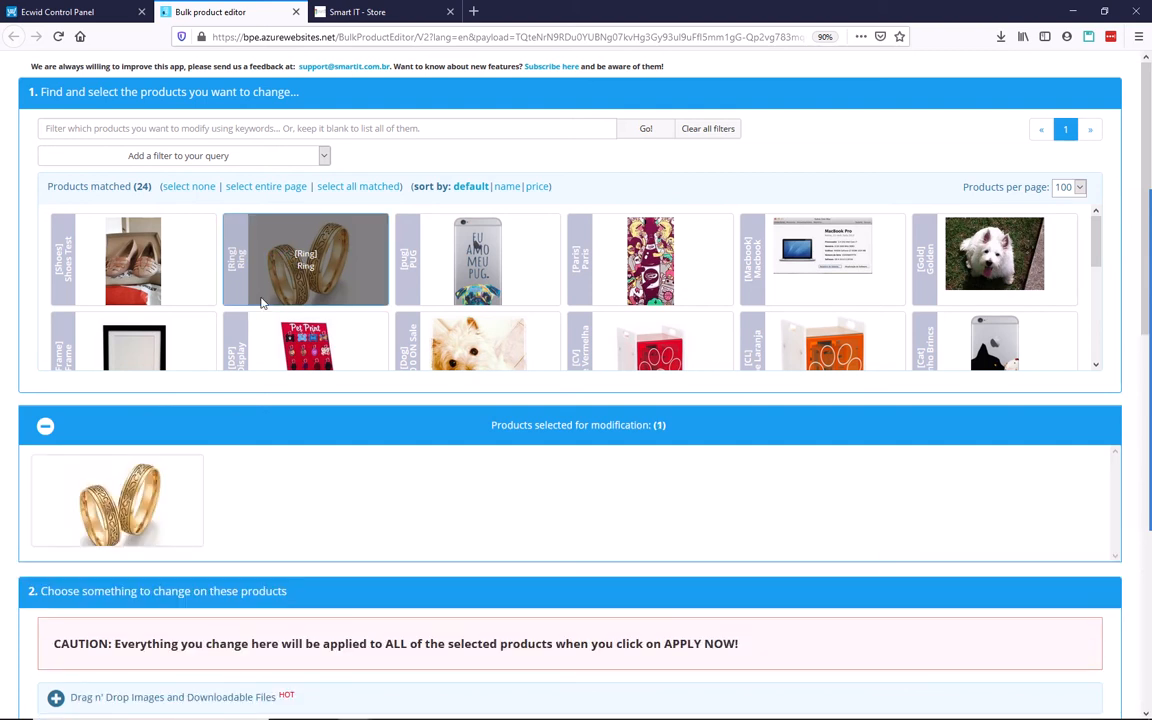
scroll(250, 543, down, 5)
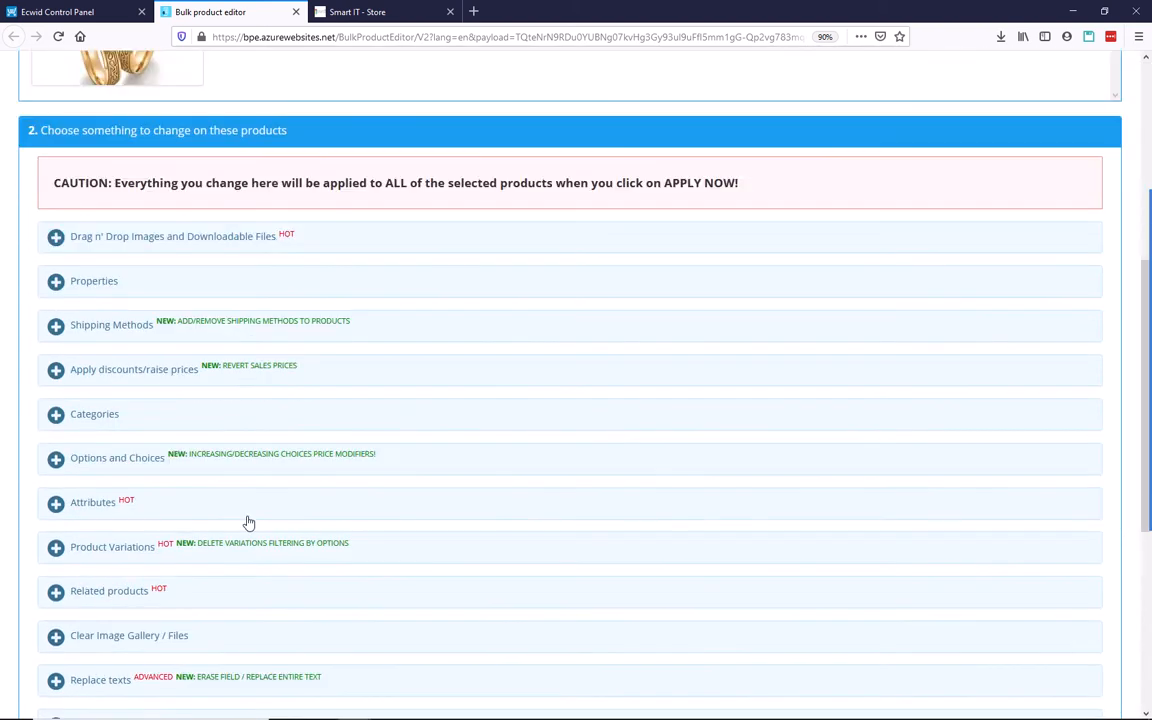
click(56, 371)
scroll(70, 390, down, 4)
scroll(95, 413, up, 2)
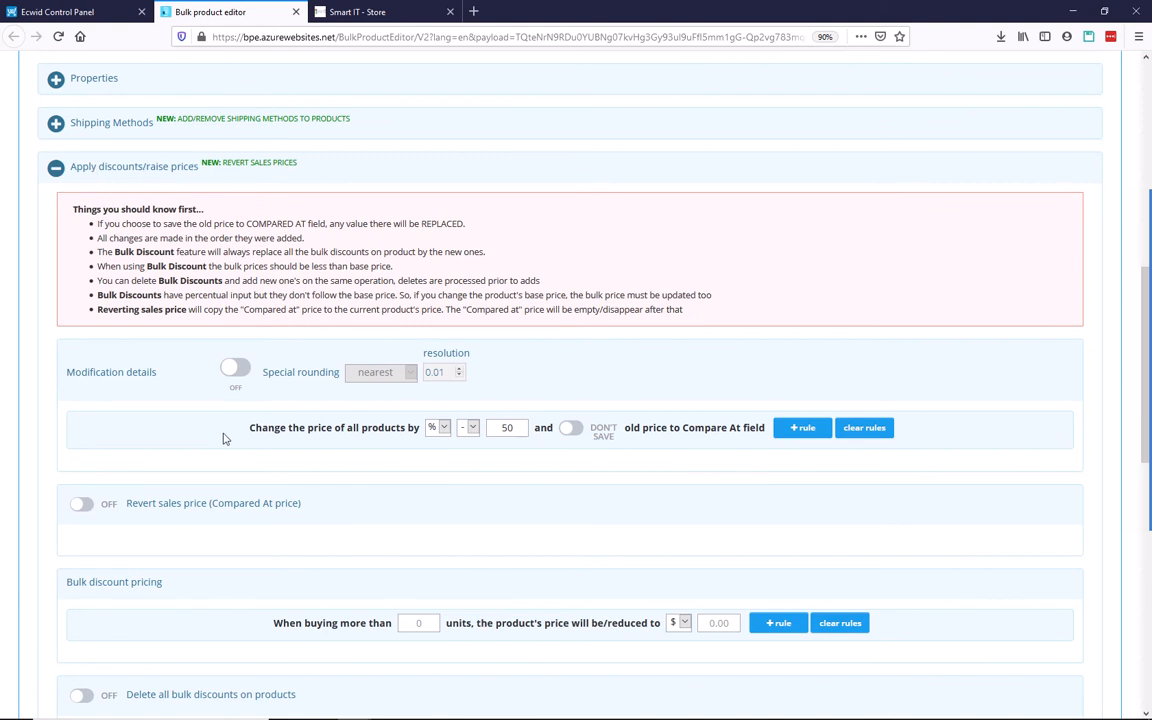
Step: Review the price modification options, check the Ring's price in the Ecwid Control Panel, and return to the Bulk product editor
scroll(265, 478, down, 1)
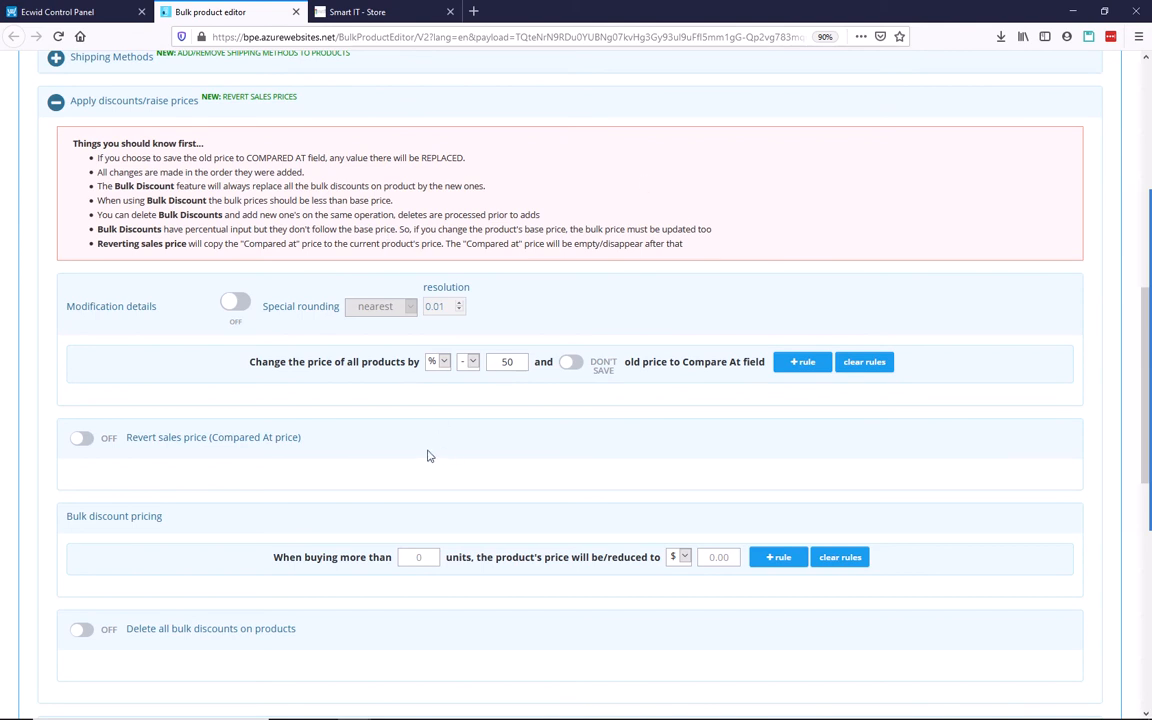
scroll(424, 456, down, 1)
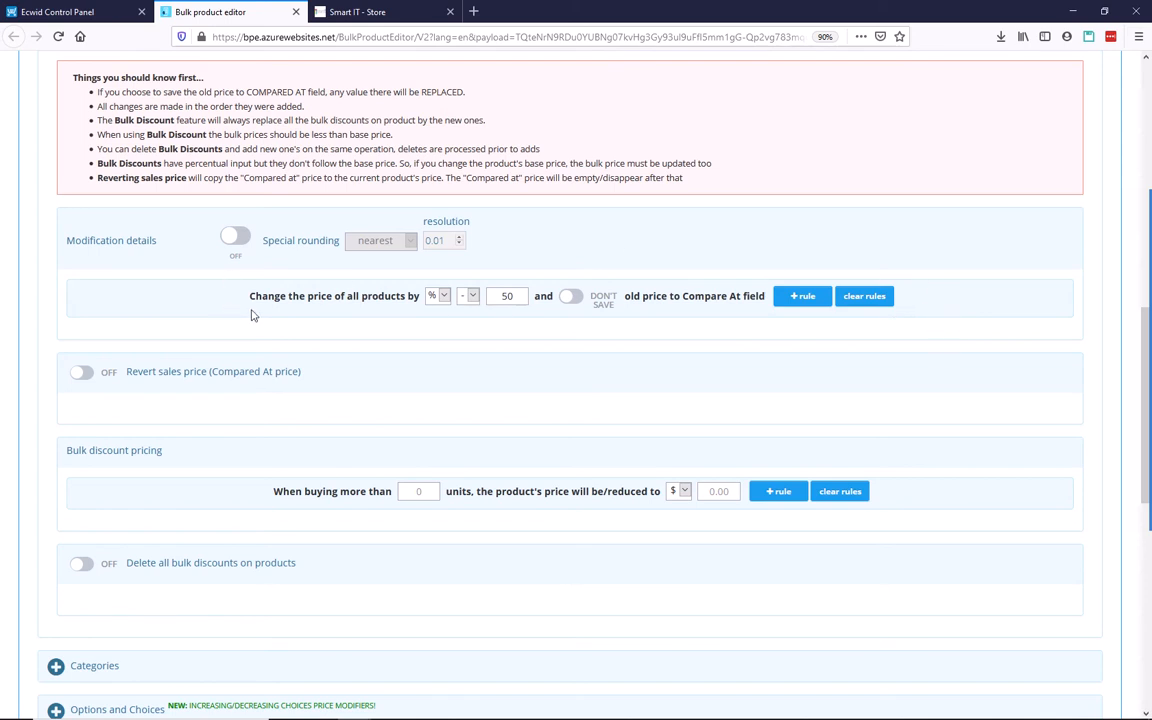
click(50, 12)
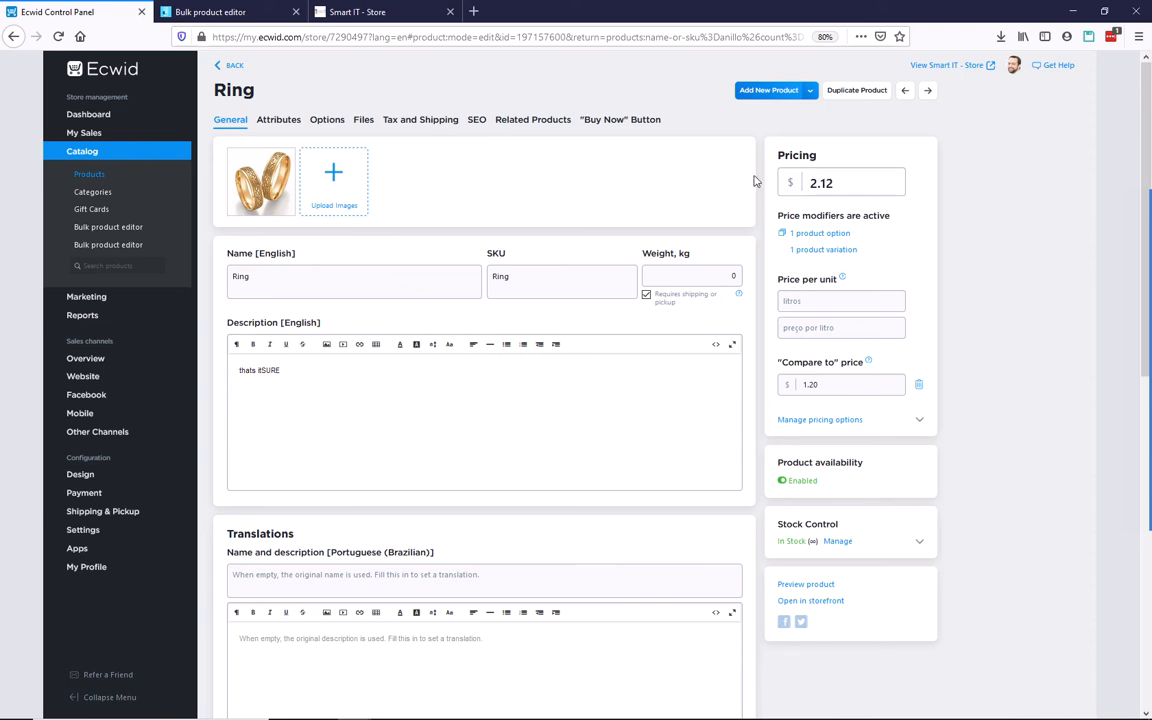
click(240, 10)
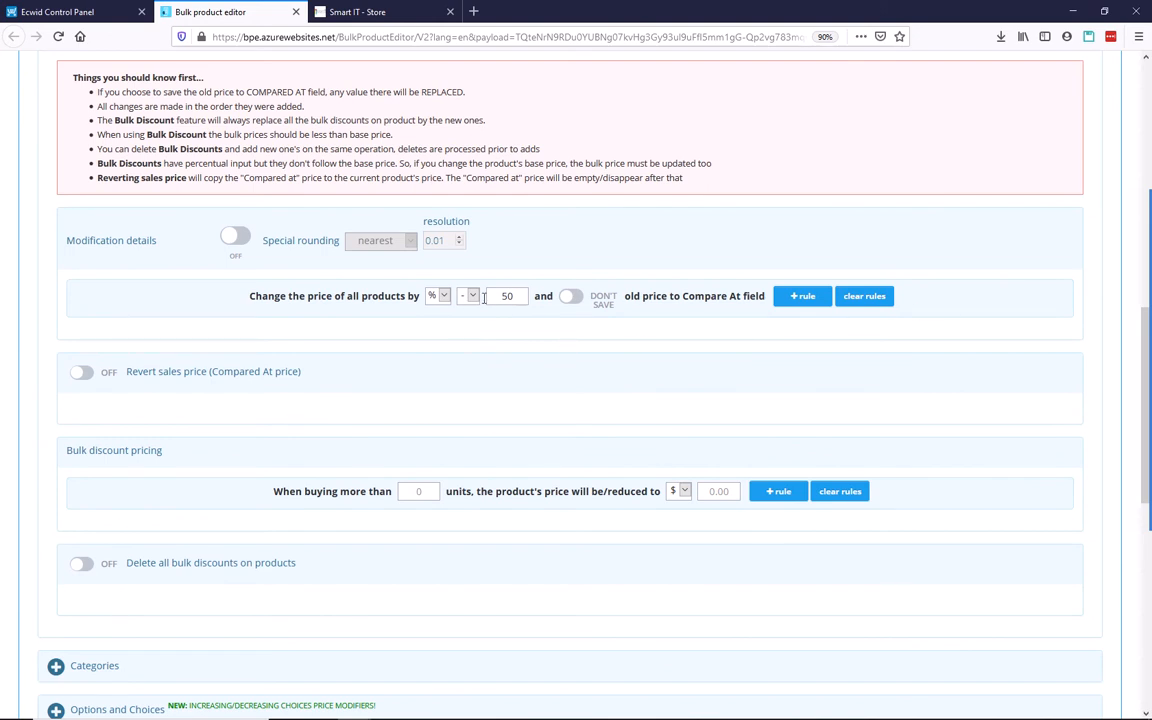
Step: Add a rule raising the price by $5 without saving the old price to Compare At, and apply it to the Ring
click(441, 298)
click(443, 304)
click(441, 297)
click(441, 297)
click(472, 296)
click(473, 317)
double_click(507, 296)
text(5)
click(800, 298)
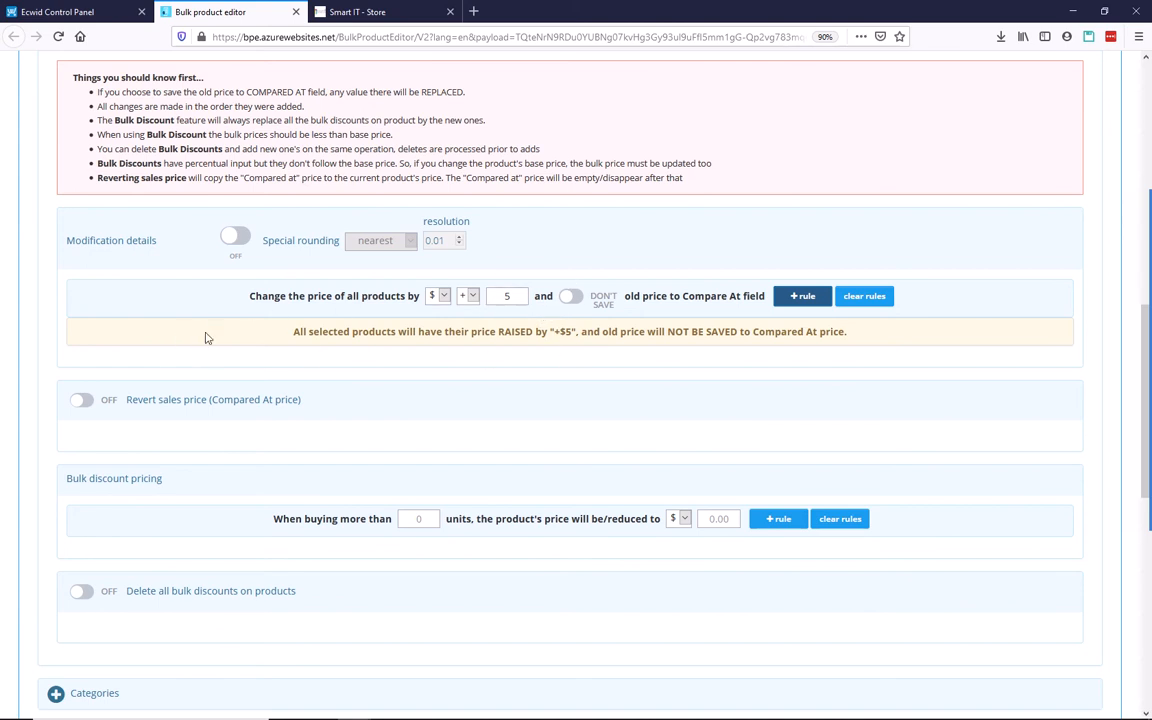
scroll(388, 404, down, 7)
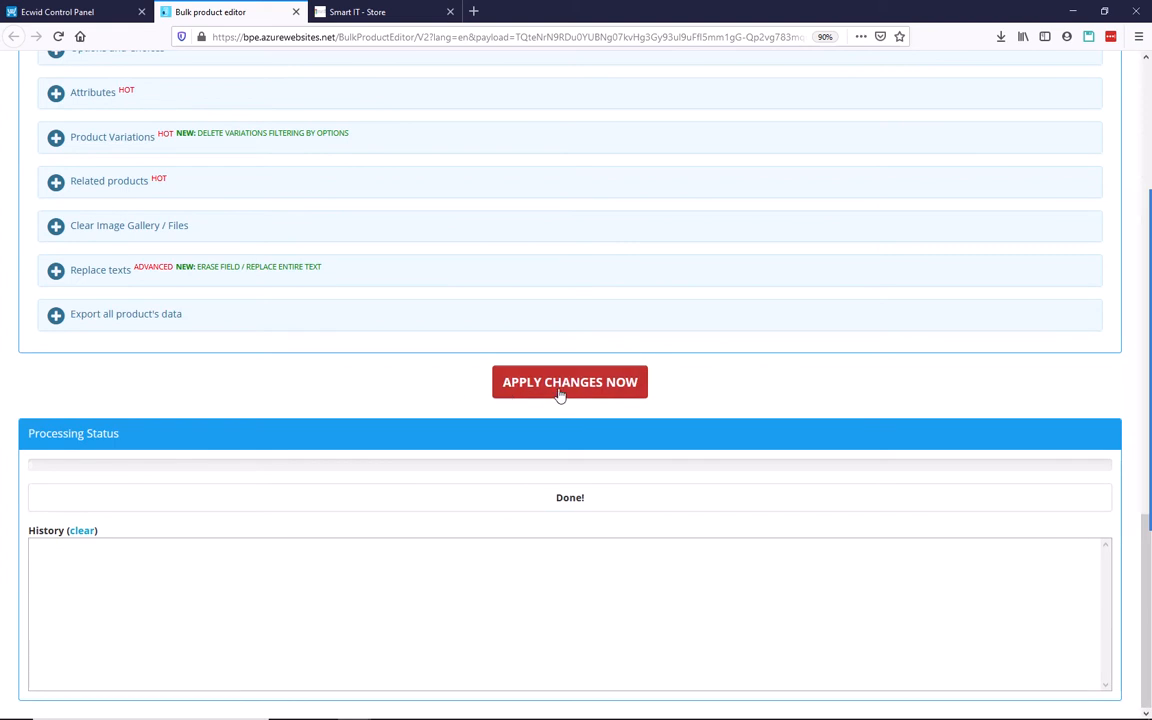
click(560, 393)
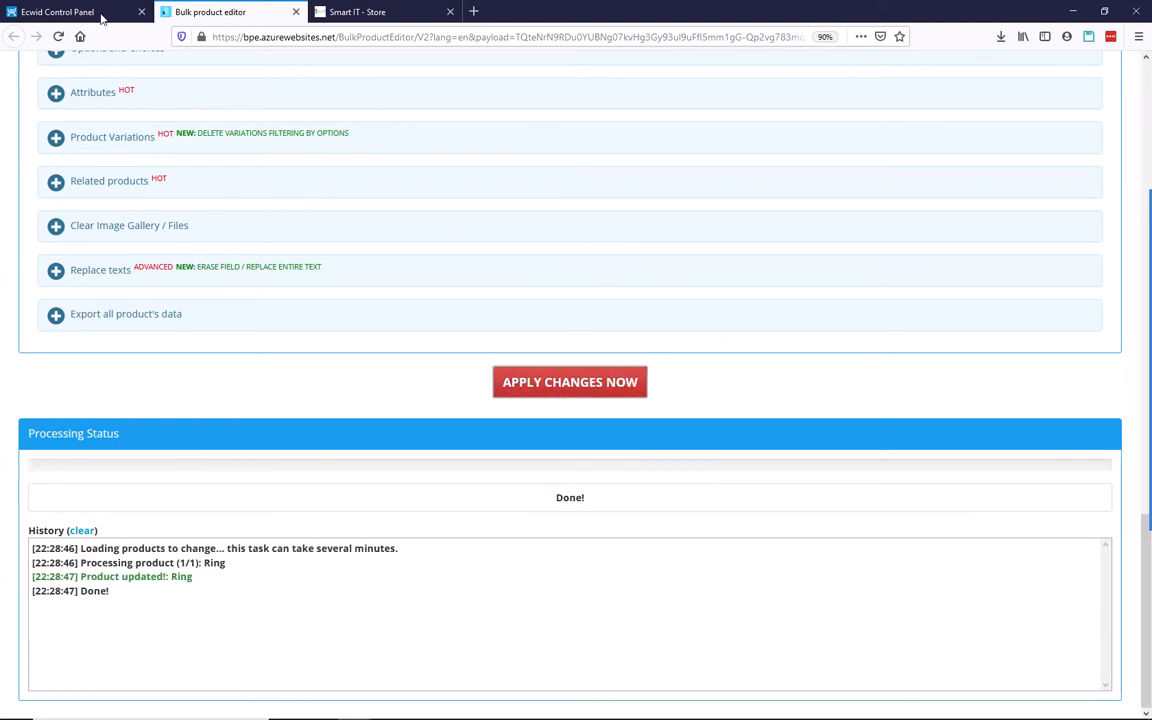
Step: Reload the Ring's page in the Ecwid Control Panel to check its price, and return to the Bulk product editor
click(100, 12)
click(58, 36)
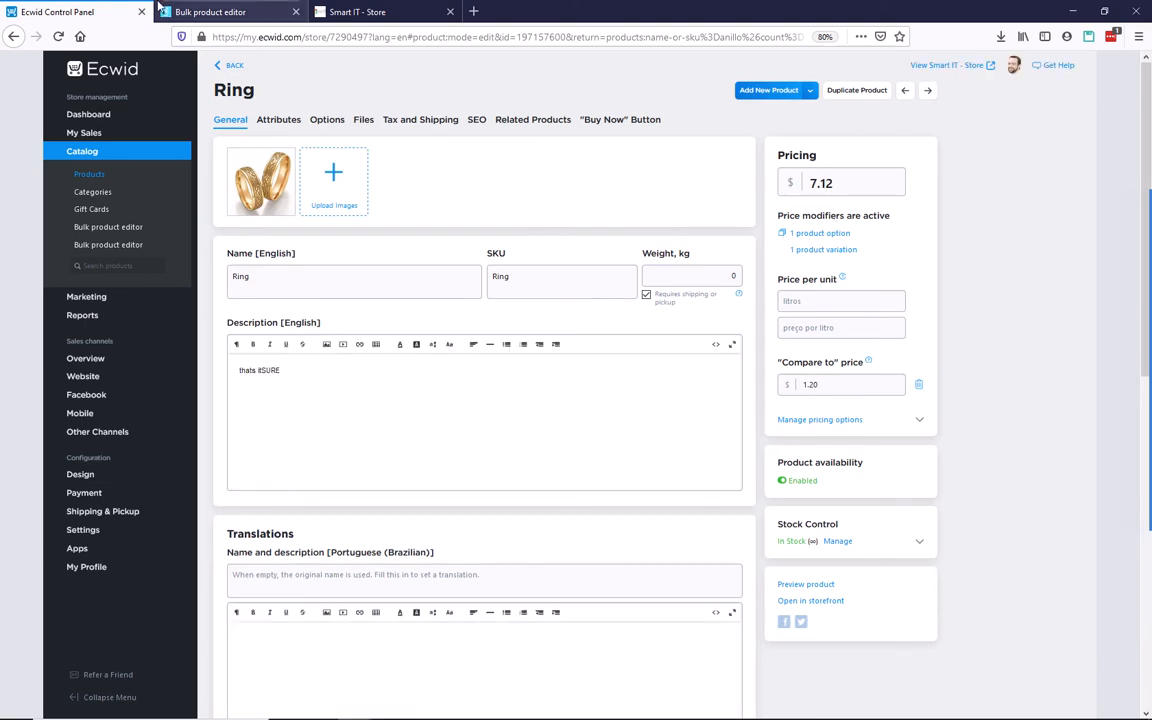
click(190, 9)
Step: Clear the $5 price increase rule from the modification details
scroll(699, 332, up, 6)
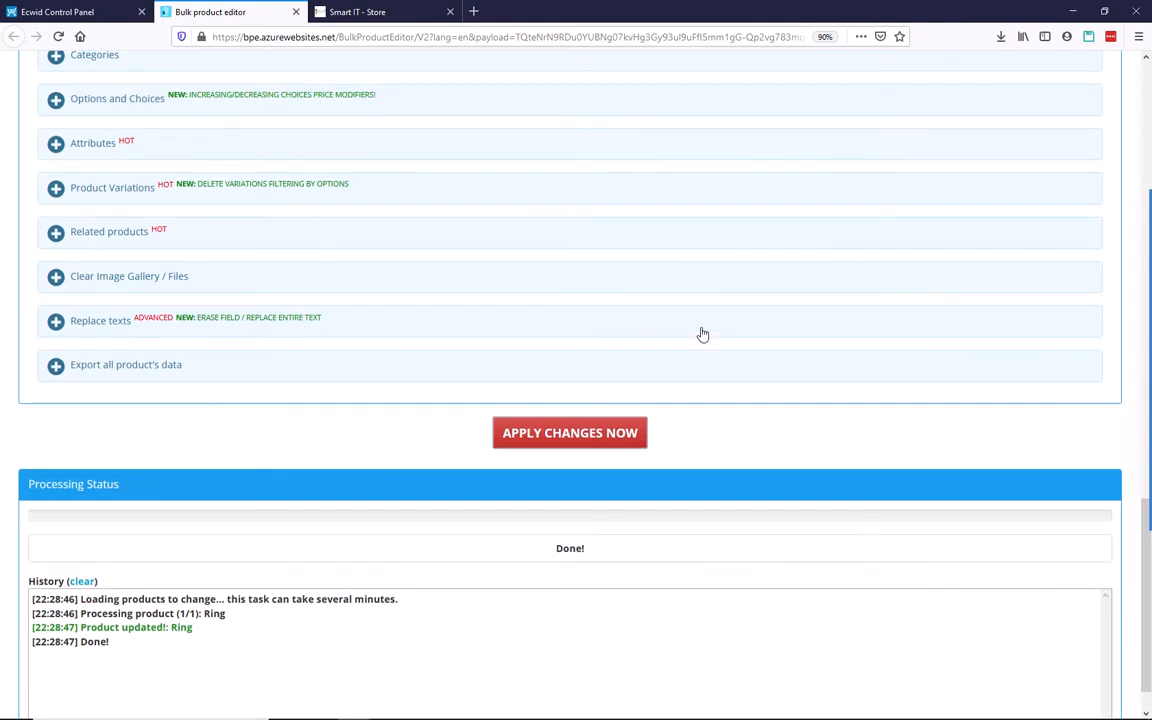
scroll(703, 337, up, 8)
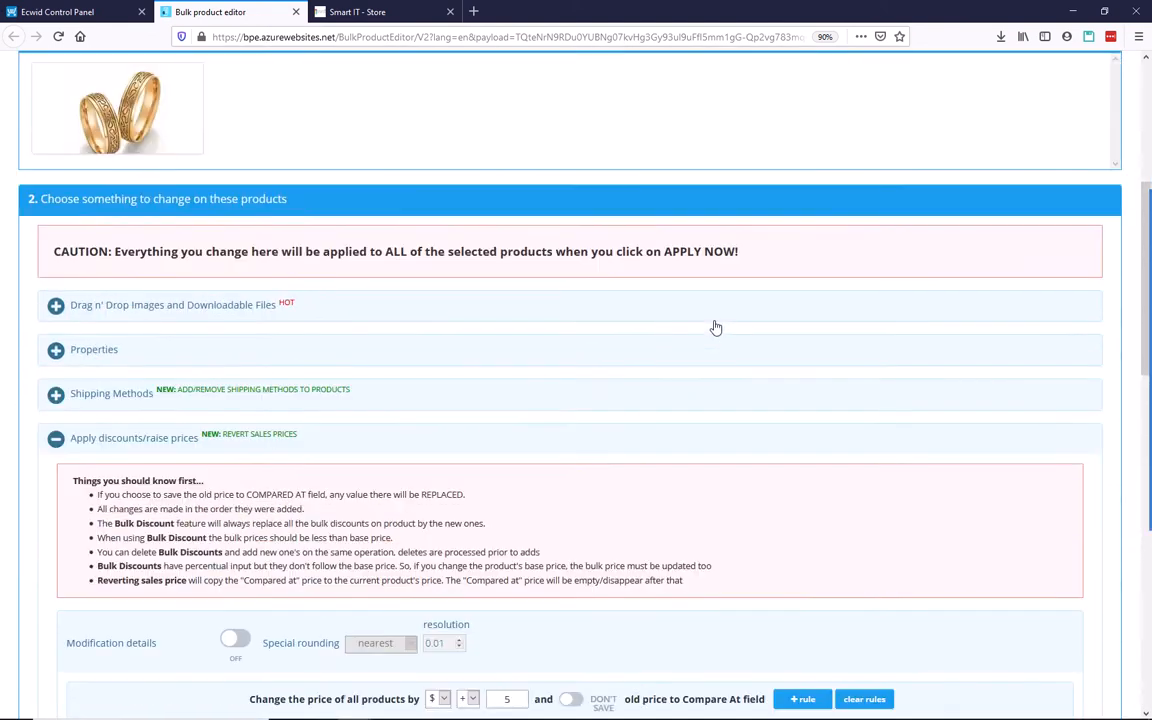
scroll(335, 335, up, 3)
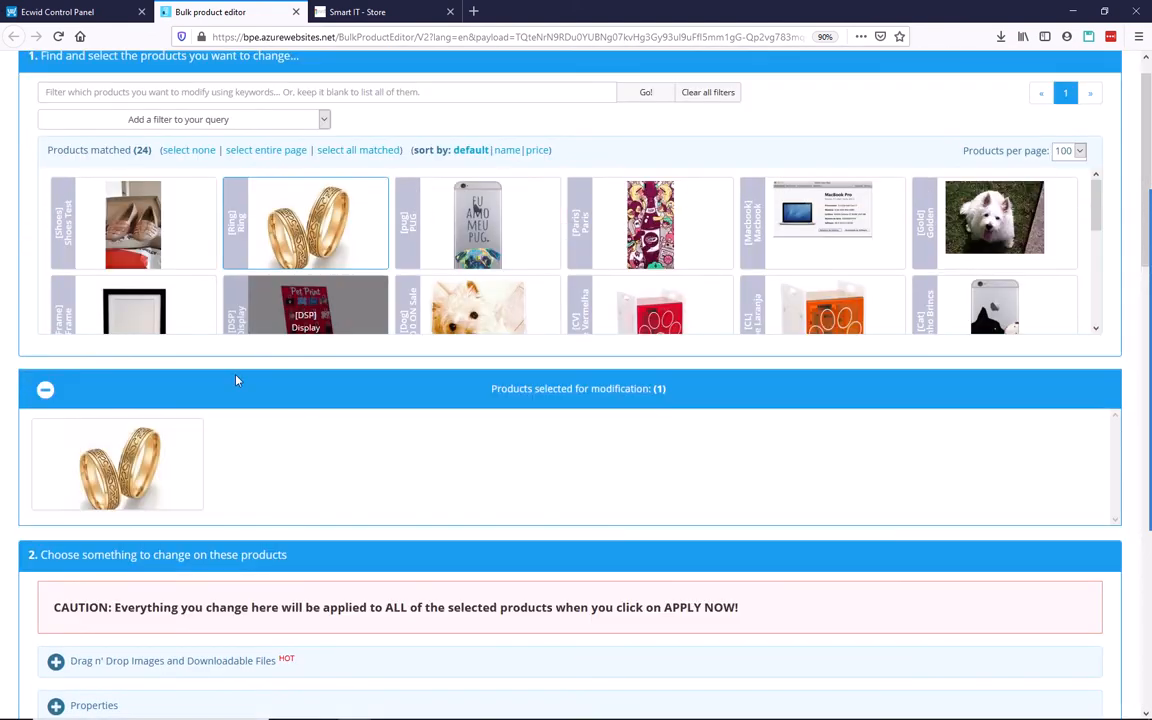
scroll(522, 519, down, 5)
scroll(522, 517, down, 5)
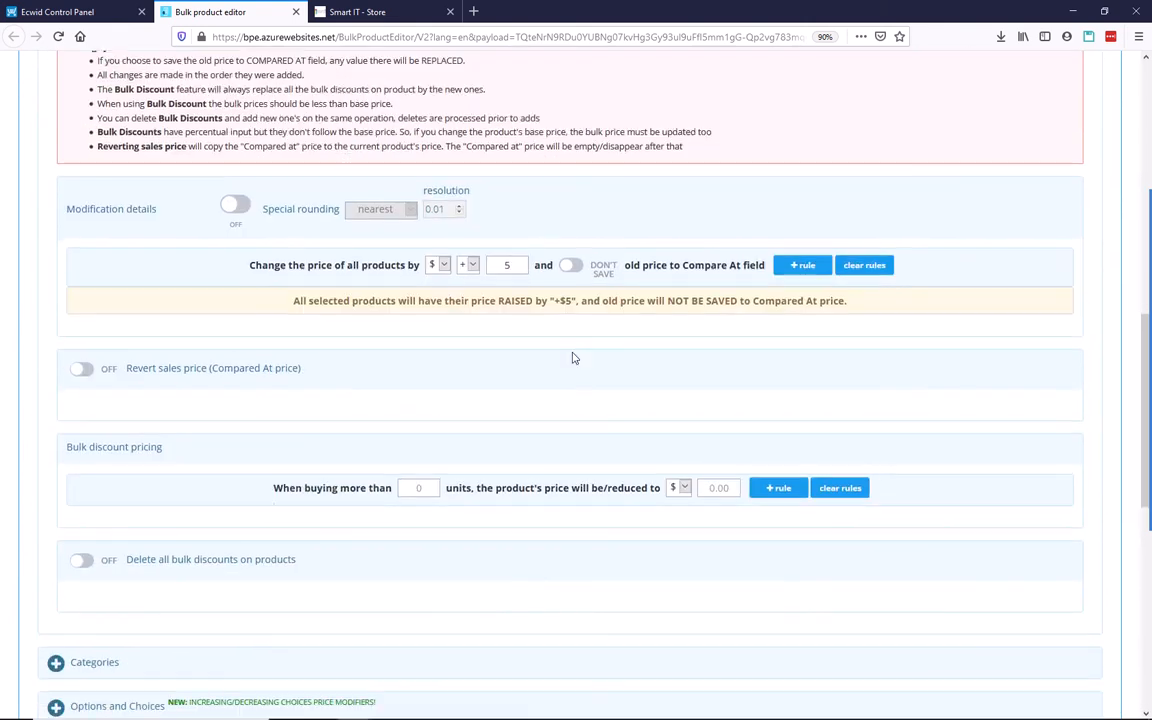
click(864, 265)
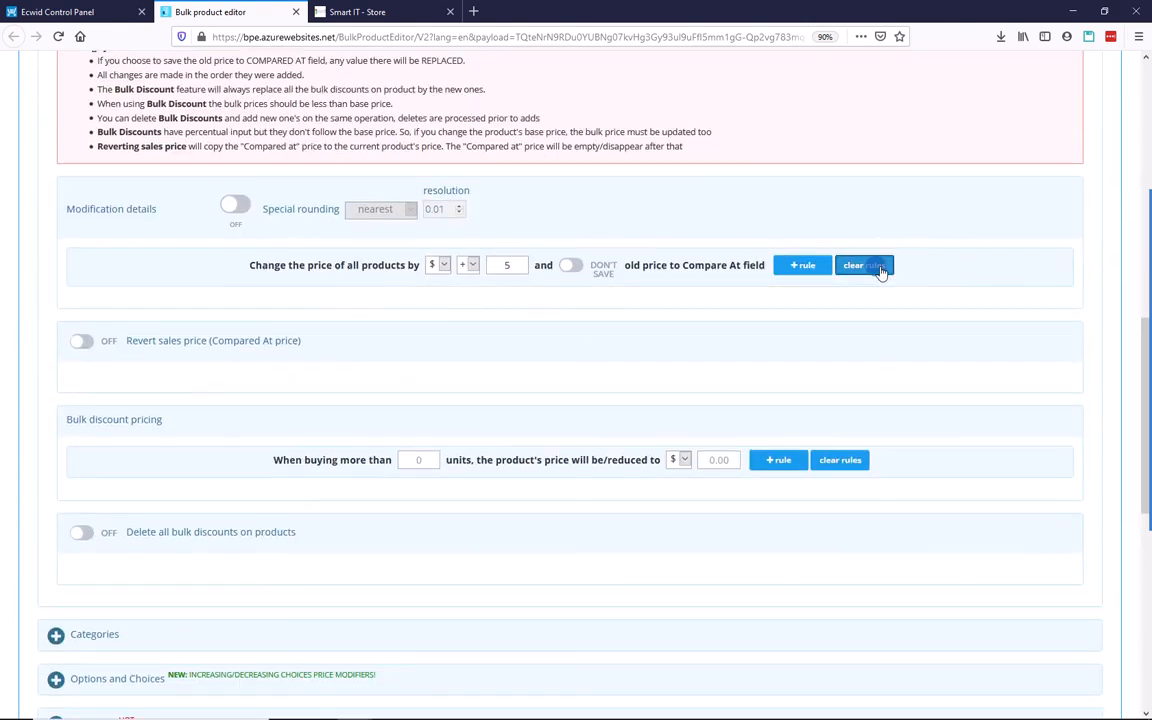
Step: Add a rule discounting the price by 50% and saving the old price to the Compare At field
click(440, 266)
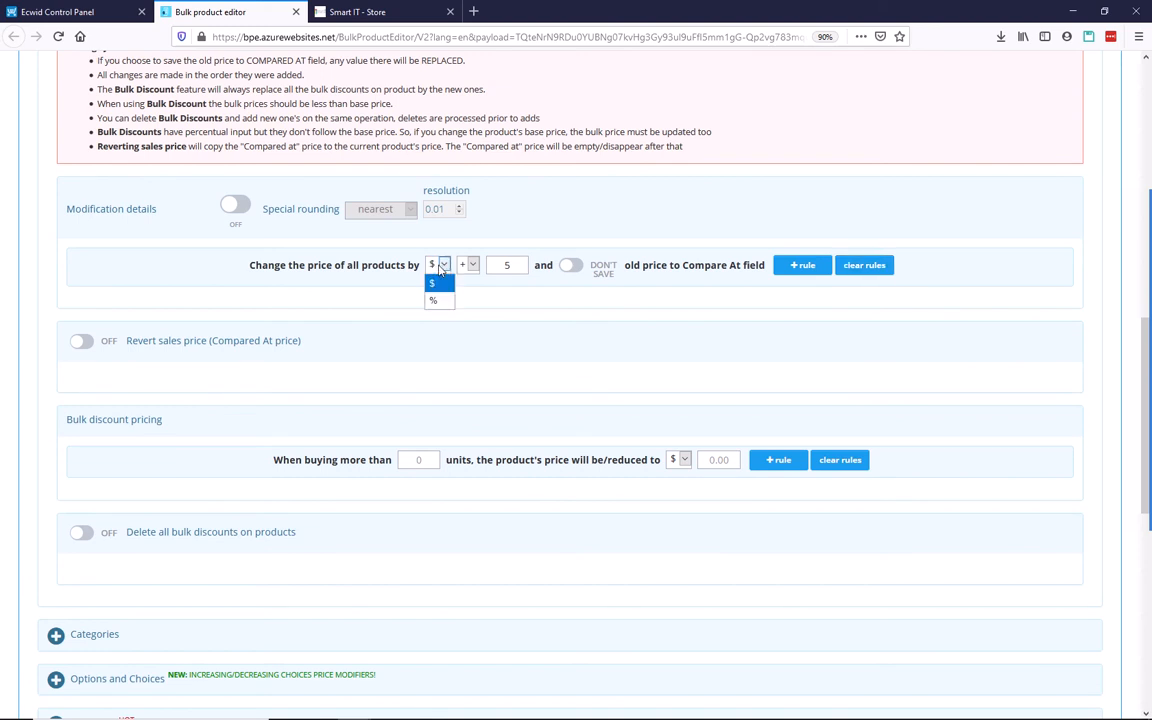
click(440, 302)
click(468, 265)
click(467, 299)
double_click(514, 264)
click(508, 265)
text(50)
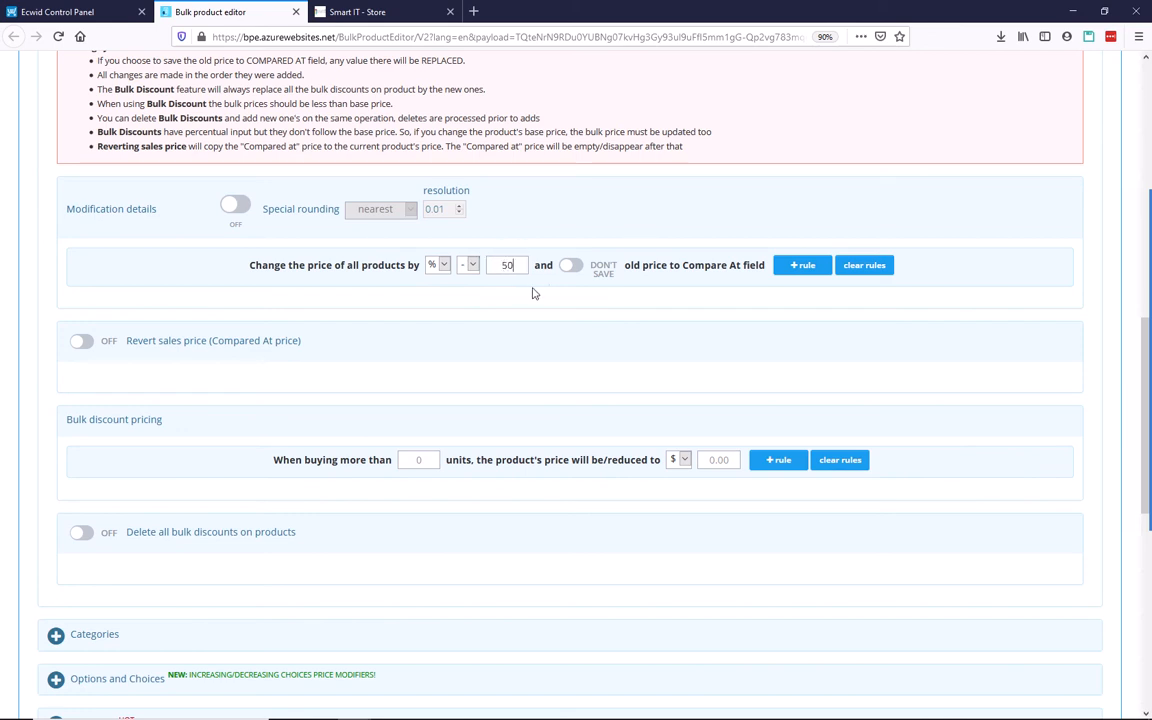
click(566, 266)
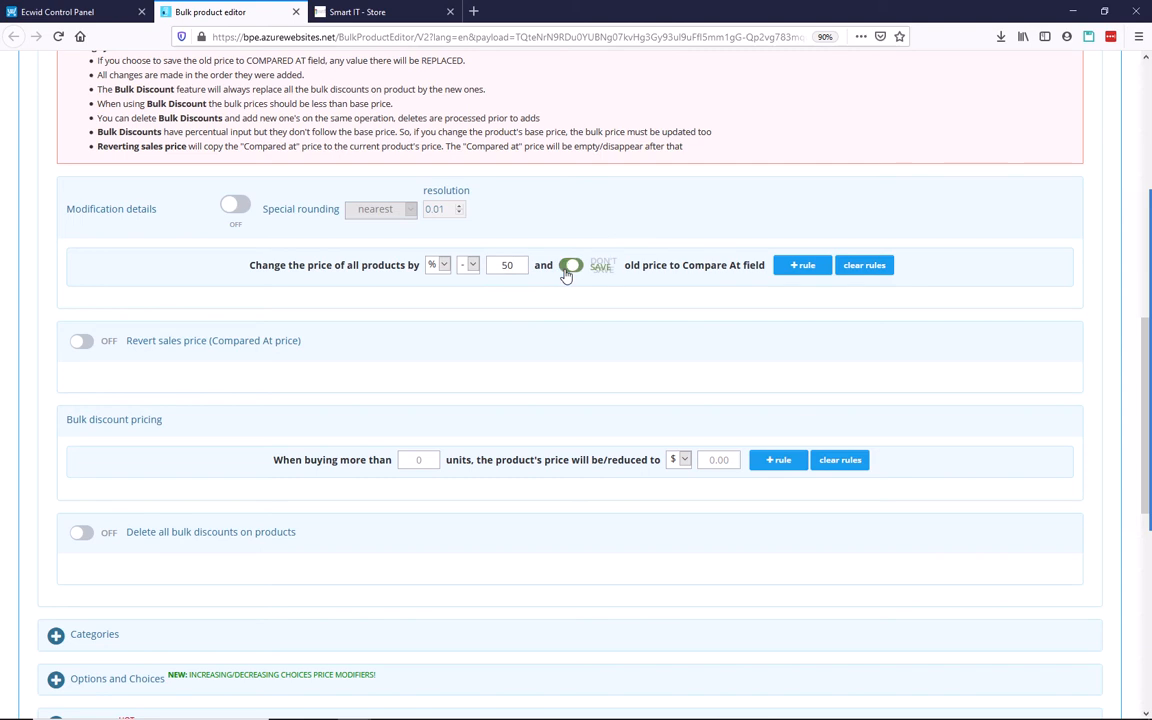
click(798, 267)
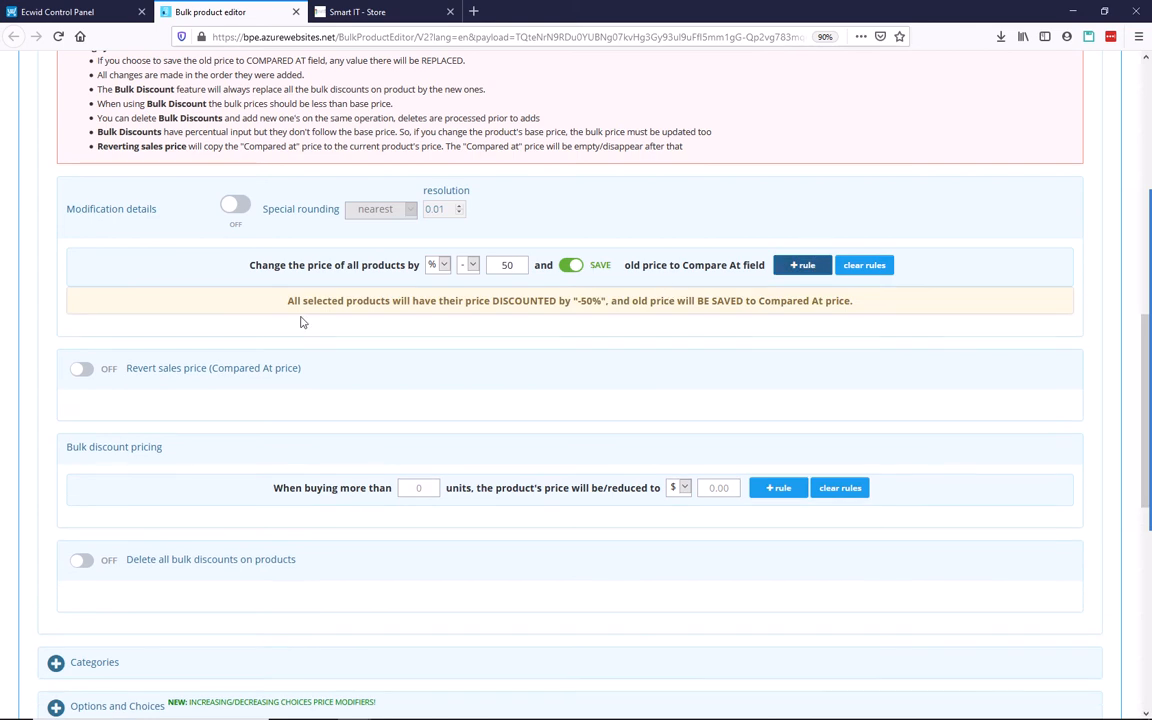
Step: Apply the 50% discount rule to the selected Ring product
scroll(278, 401, down, 5)
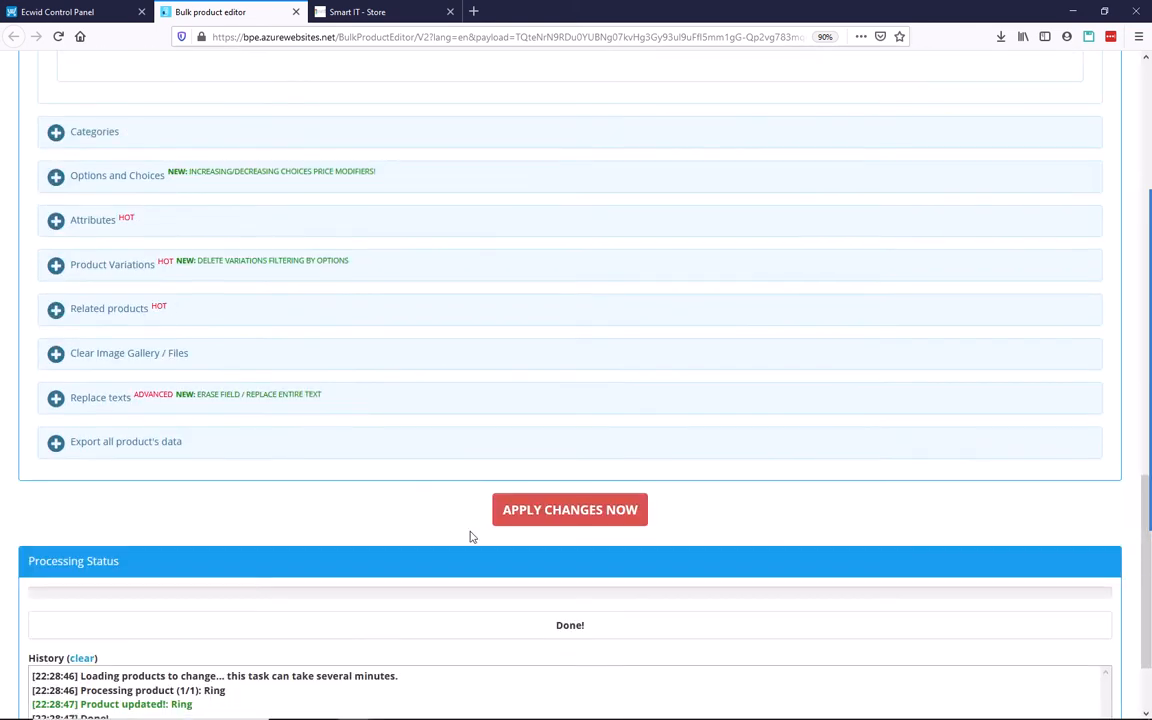
scroll(471, 537, down, 1)
click(578, 388)
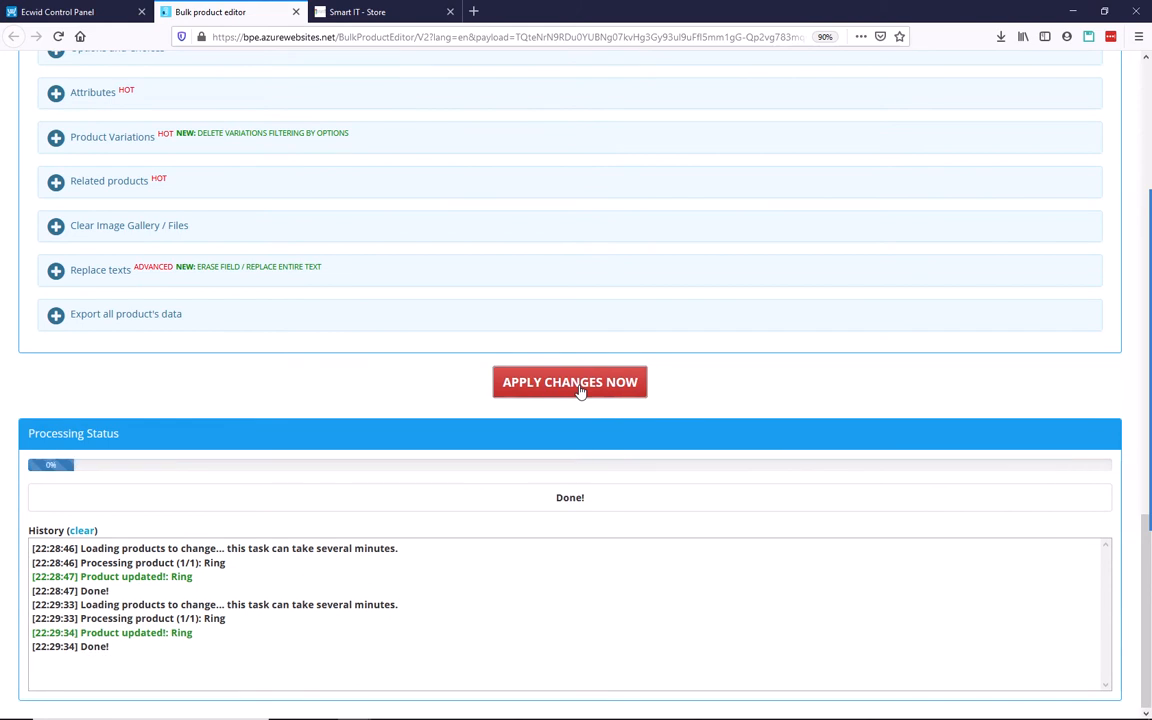
Step: Reload the Ring's page in the Ecwid Control Panel and check its price and "Compare to" price
key(ctrl+Page_Up)
key(F5)
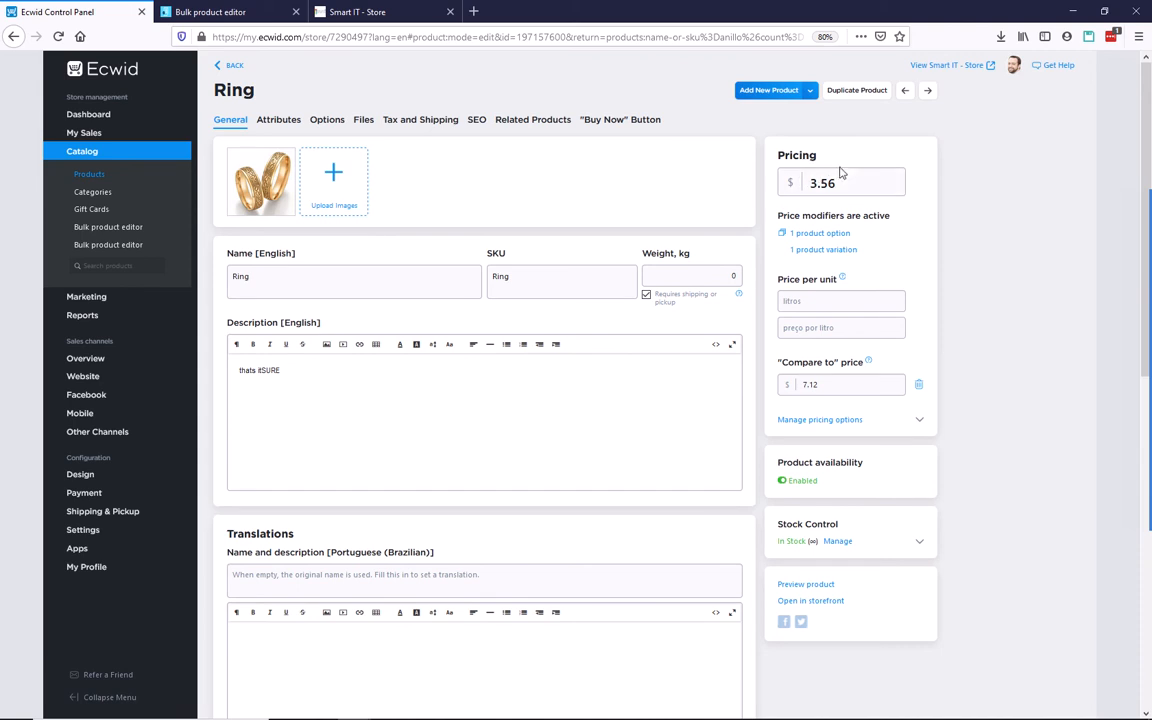
click(830, 389)
triple_click(830, 391)
click(828, 388)
drag(830, 389, 802, 386)
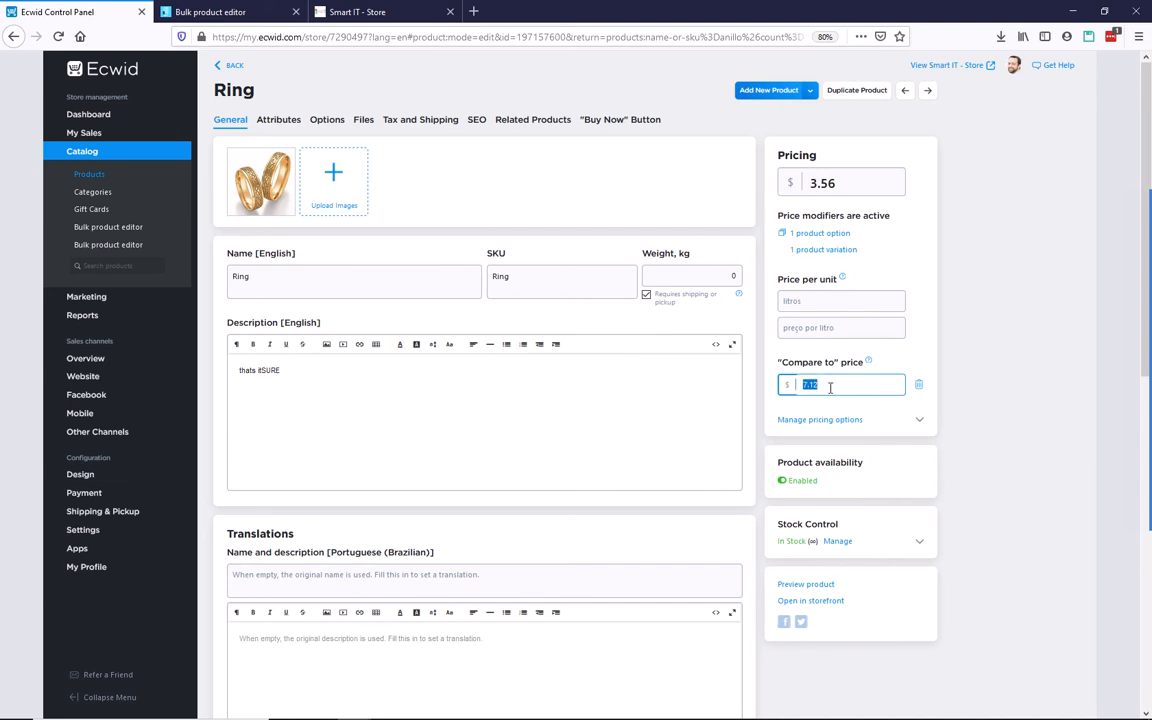
Step: Reload the Smart IT storefront and open the Ring product to examine its sale price and savings
click(372, 11)
click(58, 36)
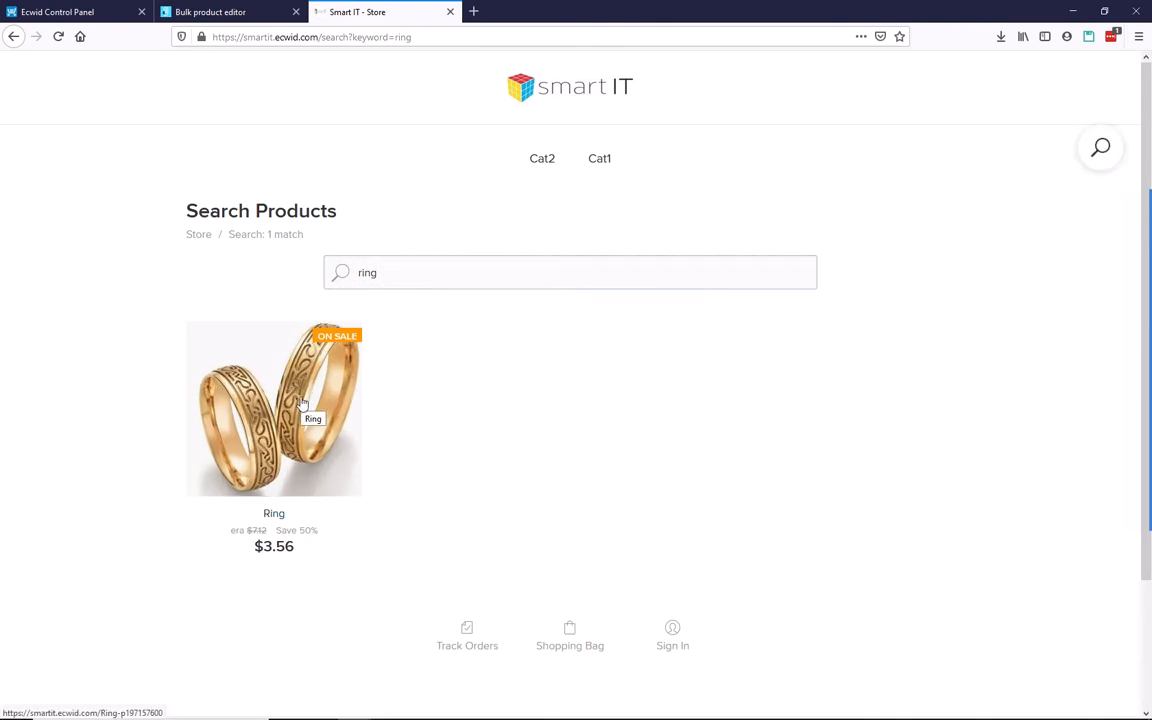
click(268, 358)
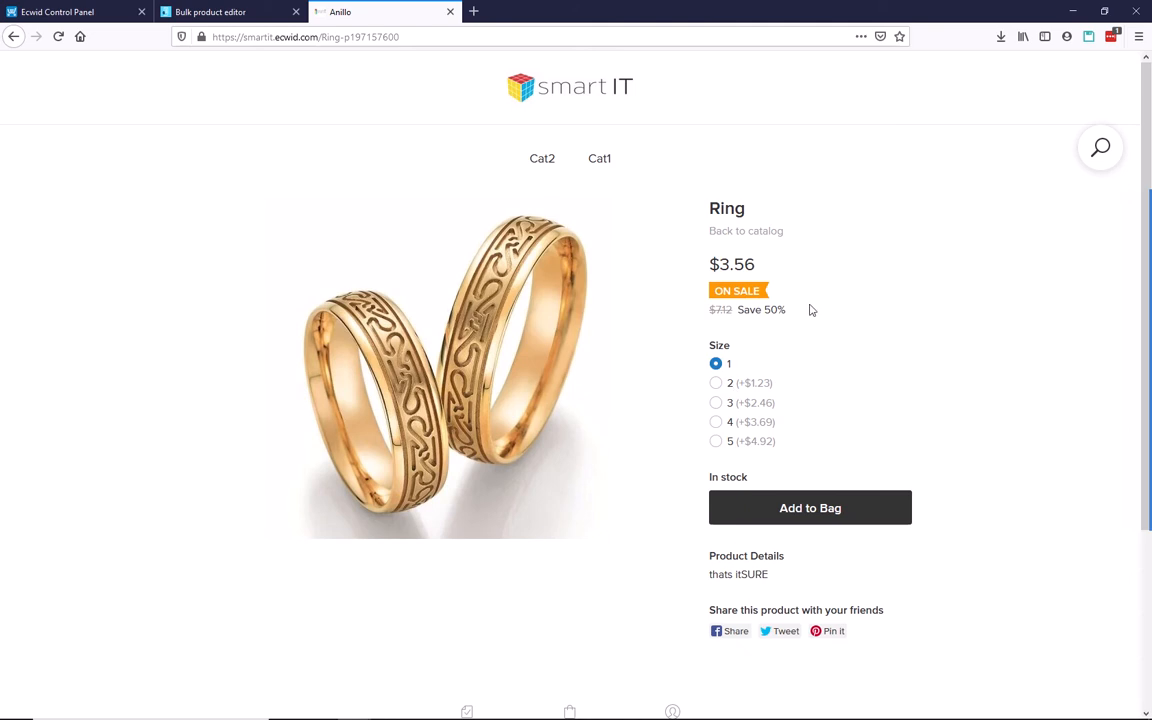
mouse_move(755, 264)
mouse_down()
mouse_move(702, 260)
mouse_move(758, 265)
mouse_up()
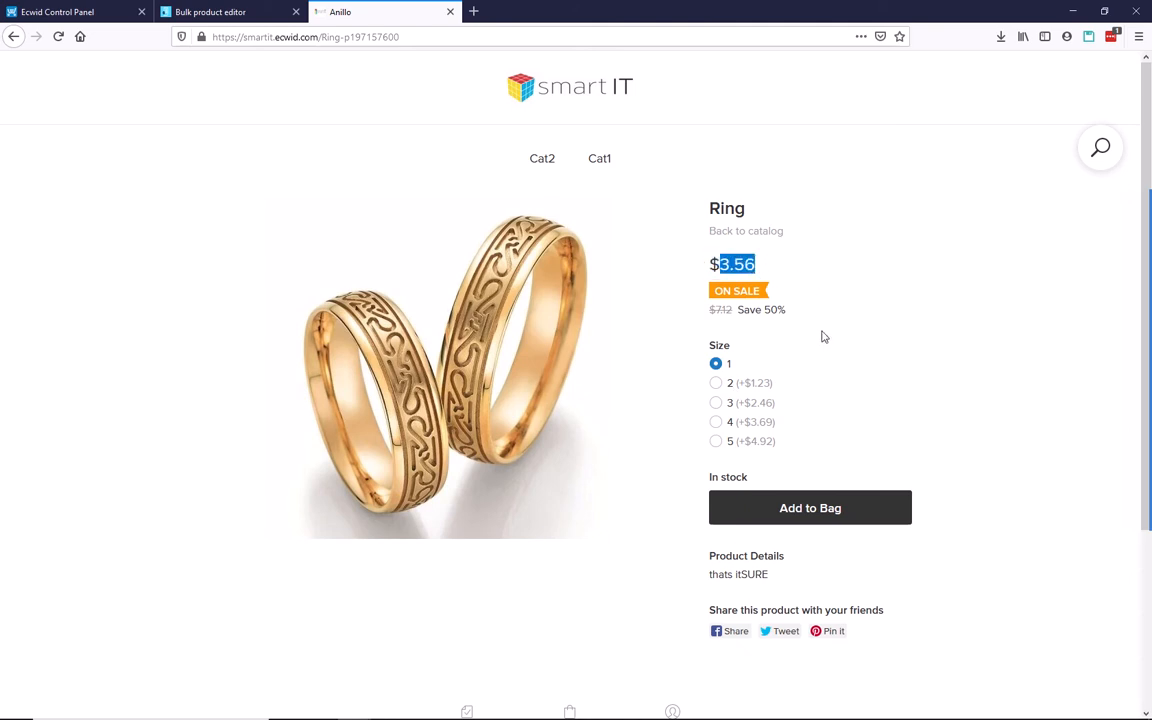
click(776, 316)
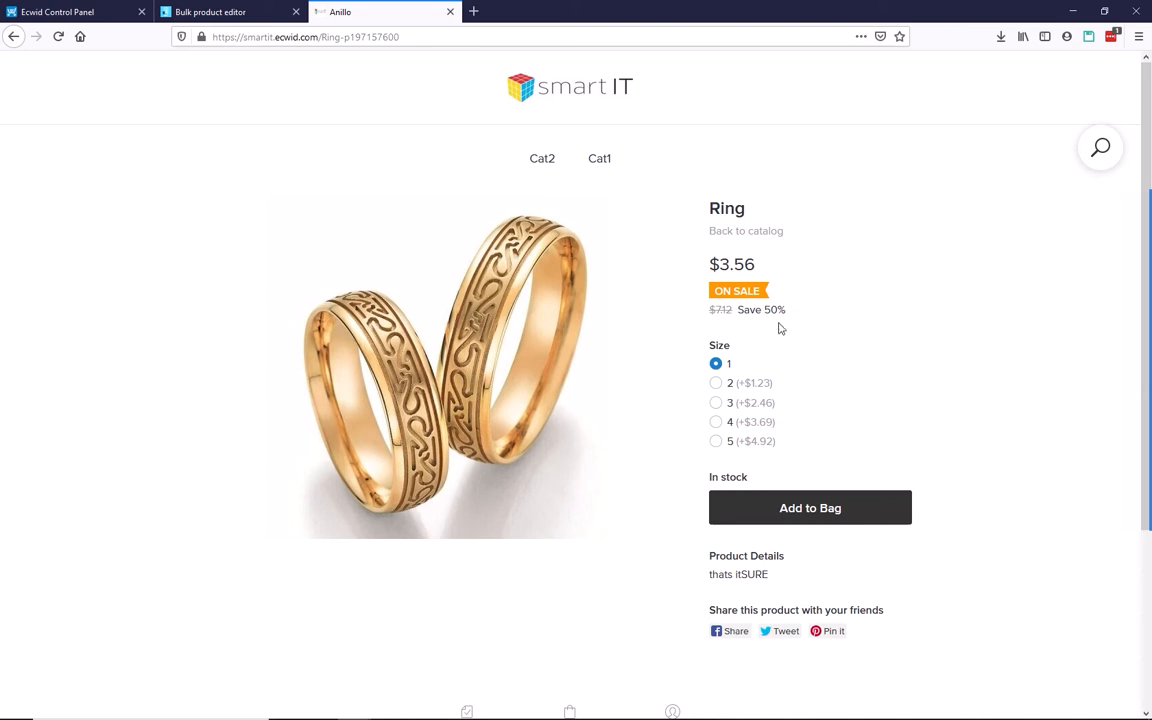
Step: Switch to the Bulk product editor and clear the 50% discount rule
click(202, 12)
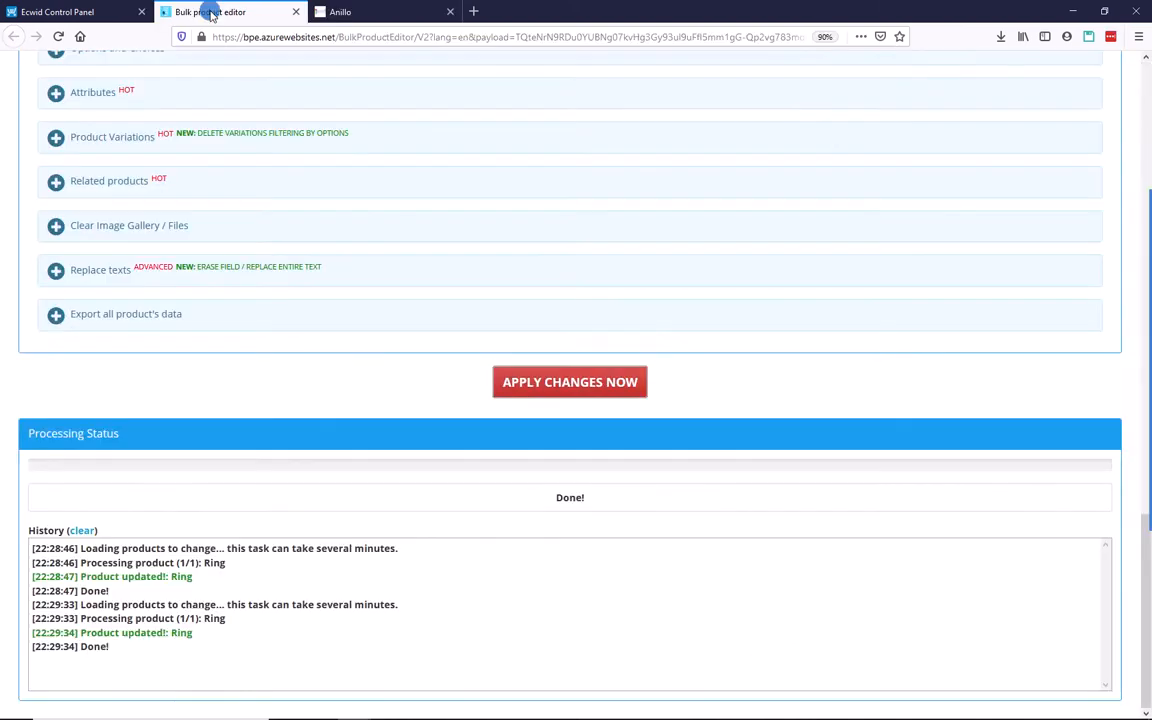
scroll(391, 270, up, 10)
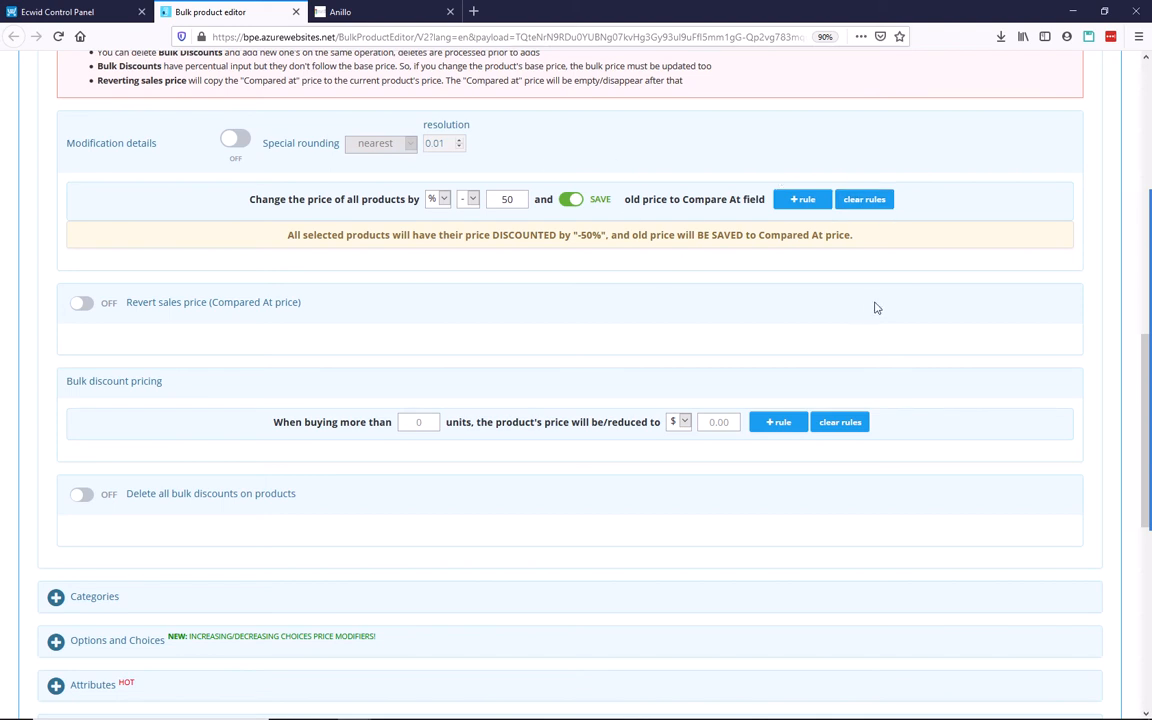
click(868, 203)
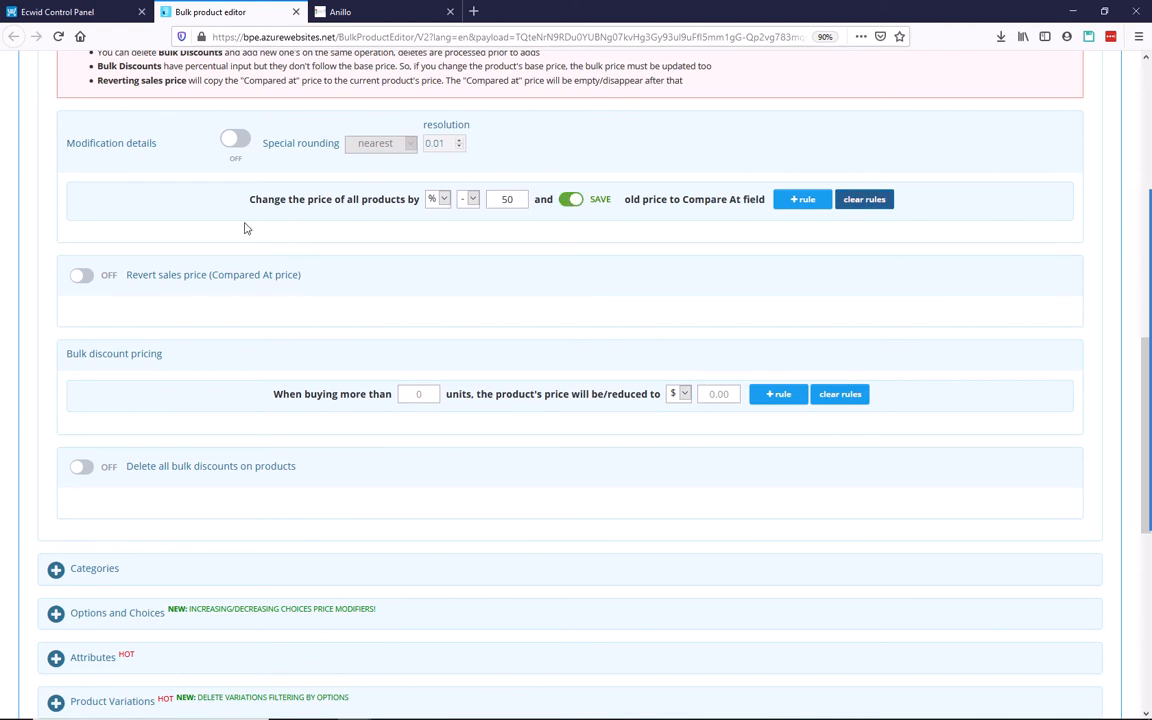
Step: Enable reverting the sales price to the Compared At price and apply the change to the Ring
click(81, 277)
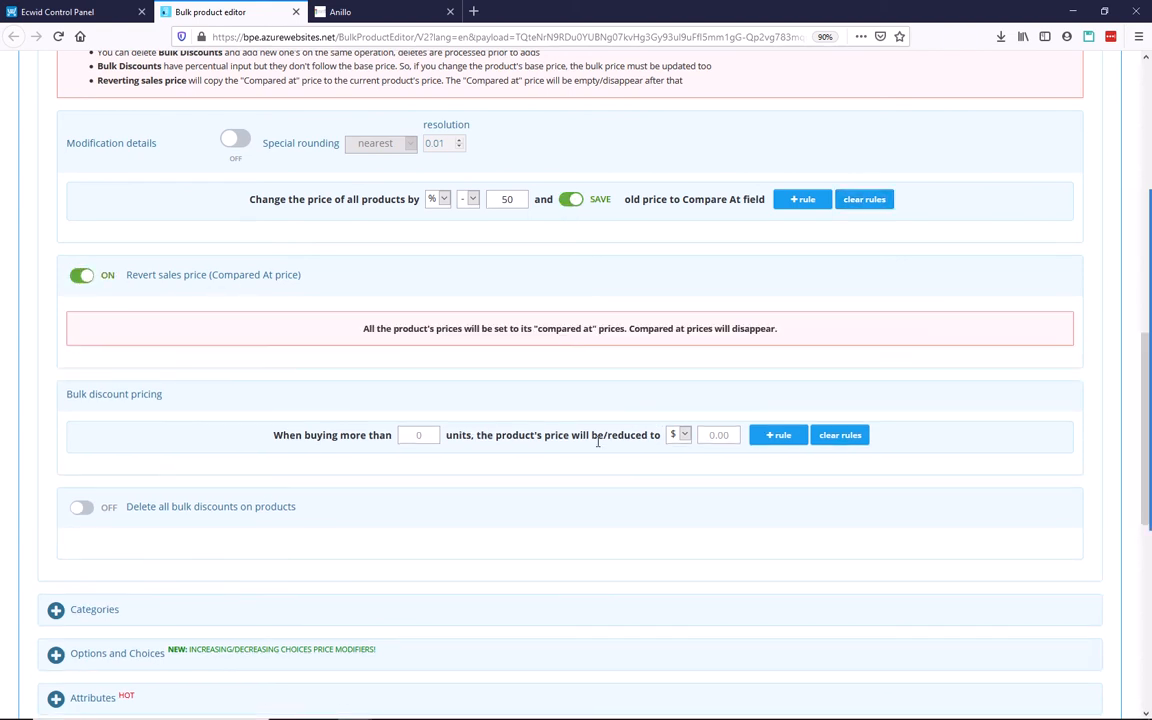
scroll(520, 448, down, 6)
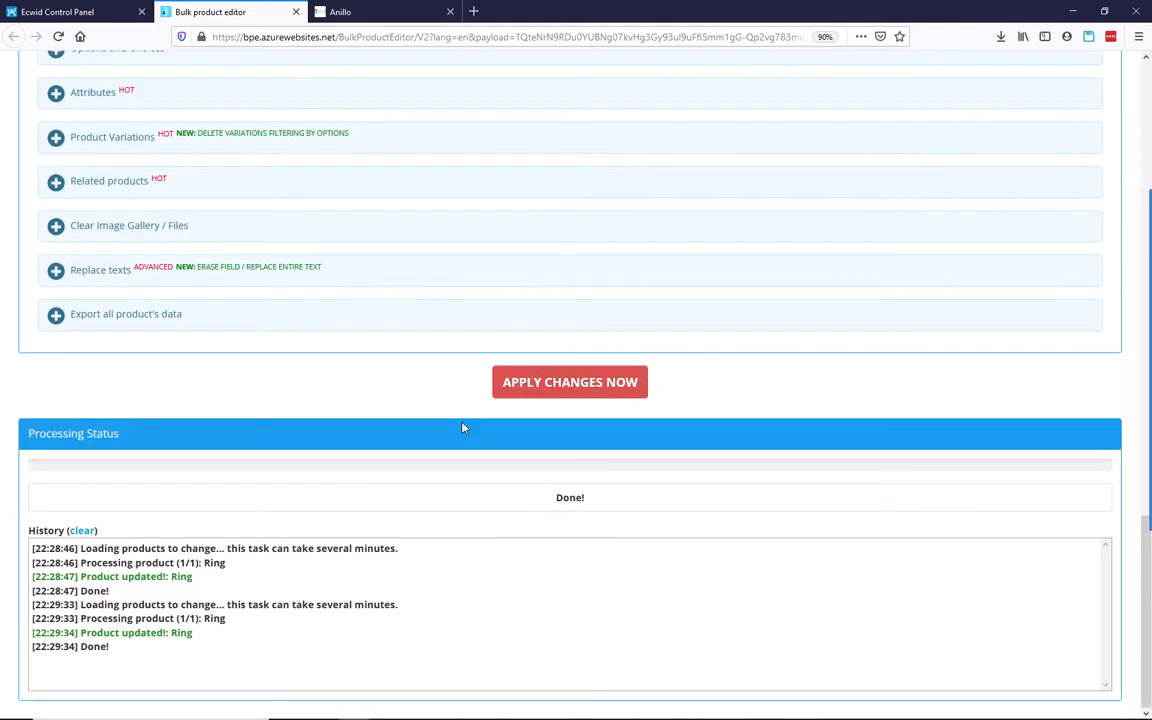
click(588, 388)
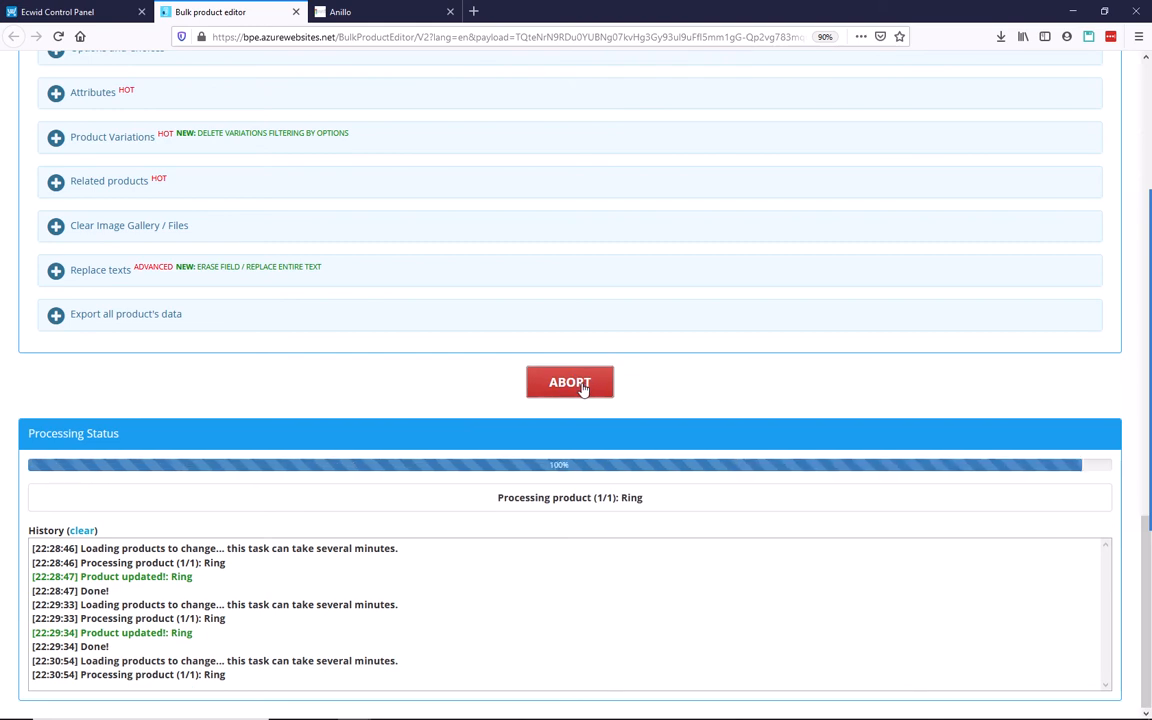
Step: Reload the Ring's page in the Smart IT storefront and check its reverted price
click(334, 11)
click(58, 36)
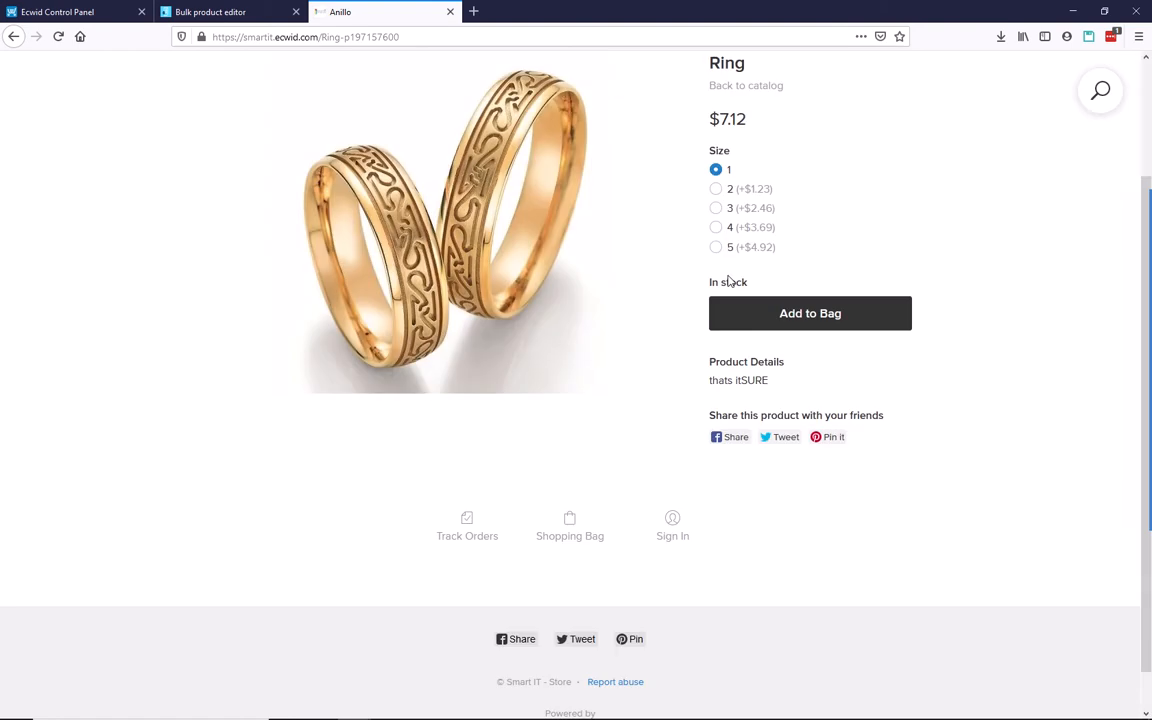
scroll(880, 214, up, 1)
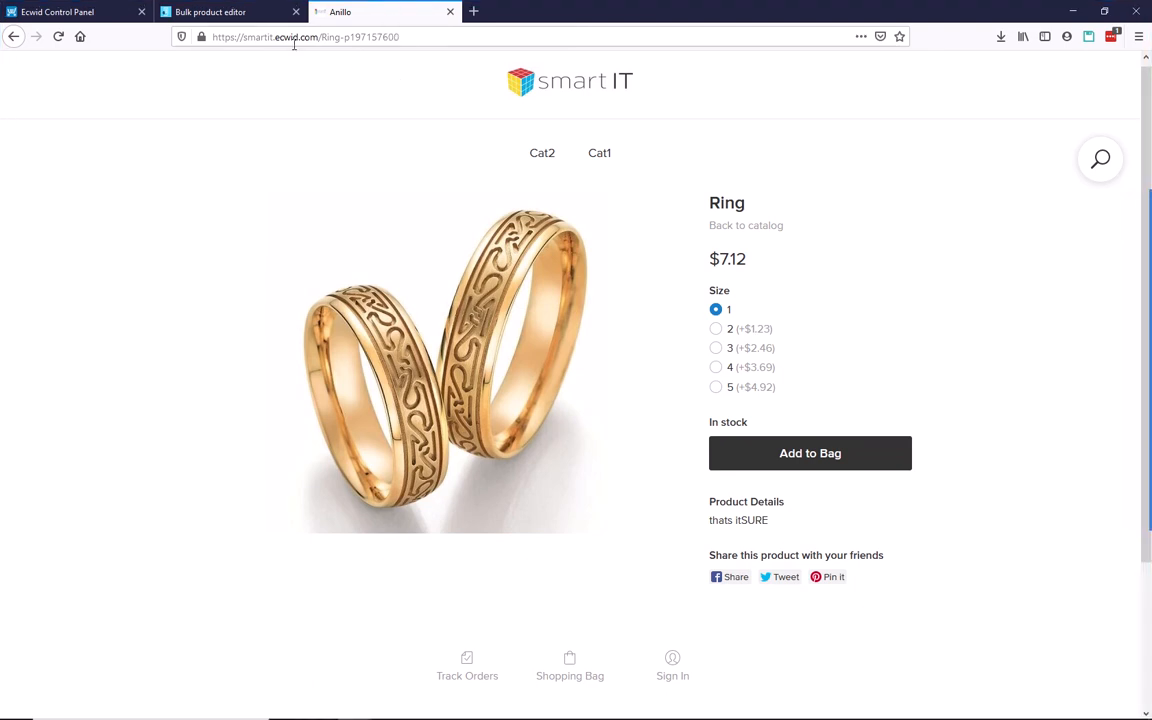
Step: Switch to the Bulk product editor and turn off reverting the sales price to the Compared At price
click(250, 16)
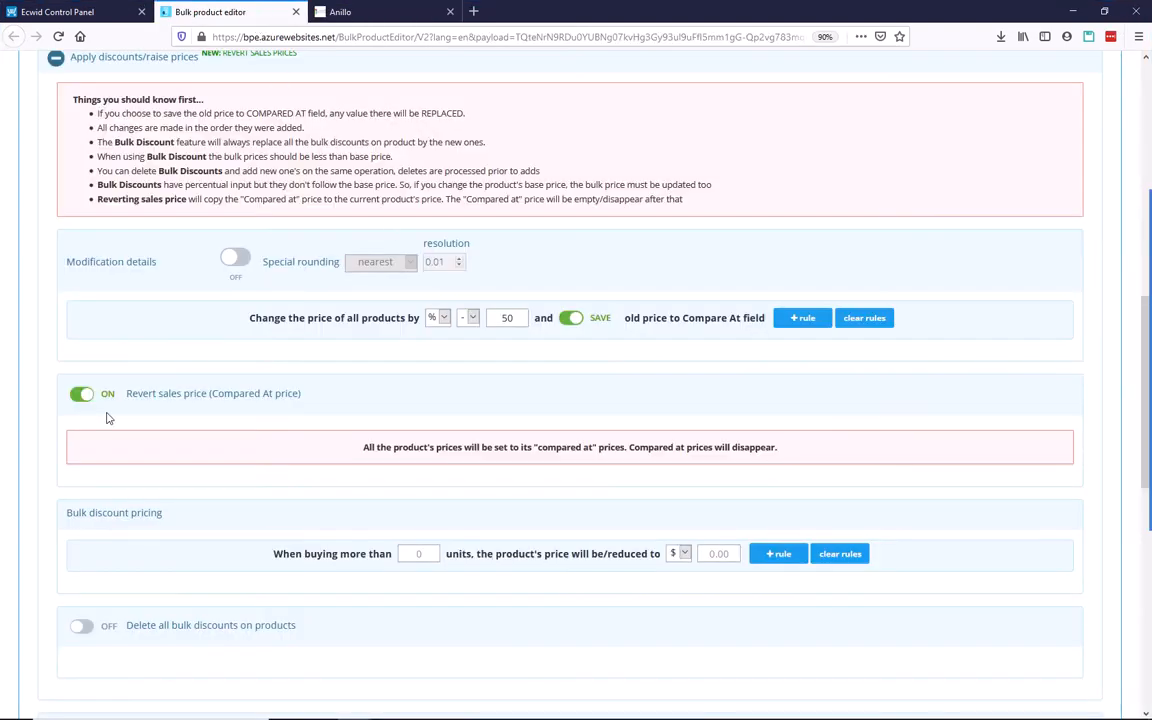
scroll(146, 409, down, 2)
scroll(154, 396, up, 2)
click(80, 393)
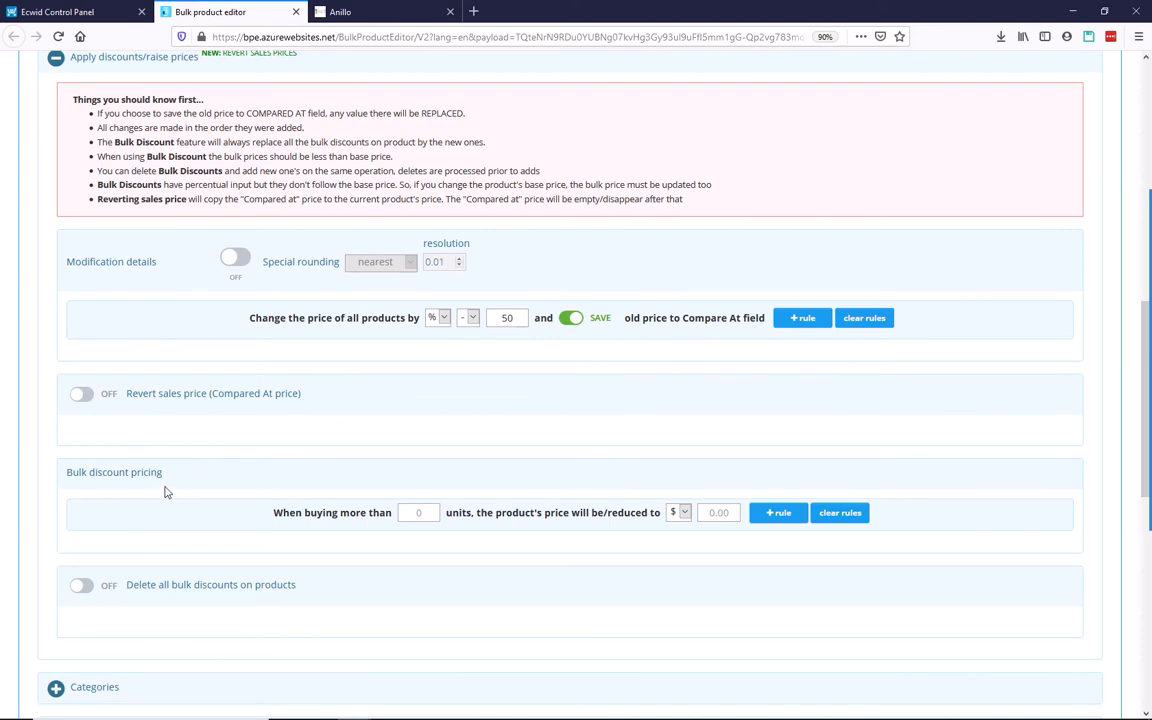
Step: Reload the Ring's page in the Ecwid Control Panel and open its bulk discount pricing fields
click(50, 12)
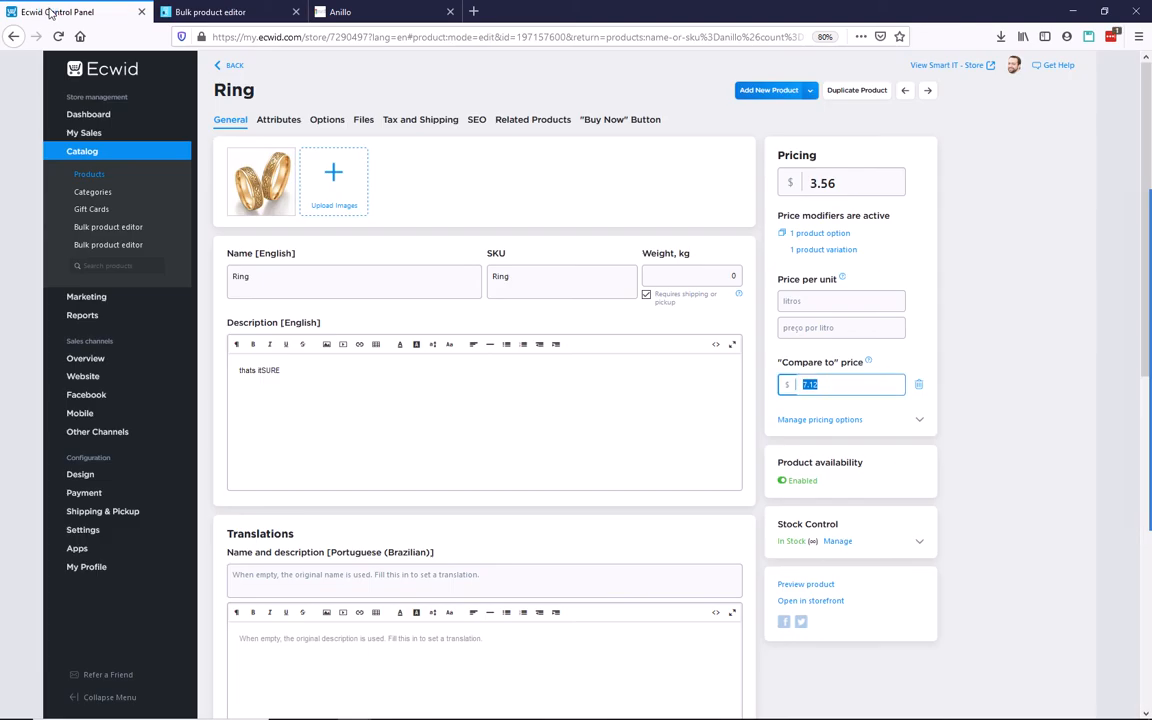
click(58, 36)
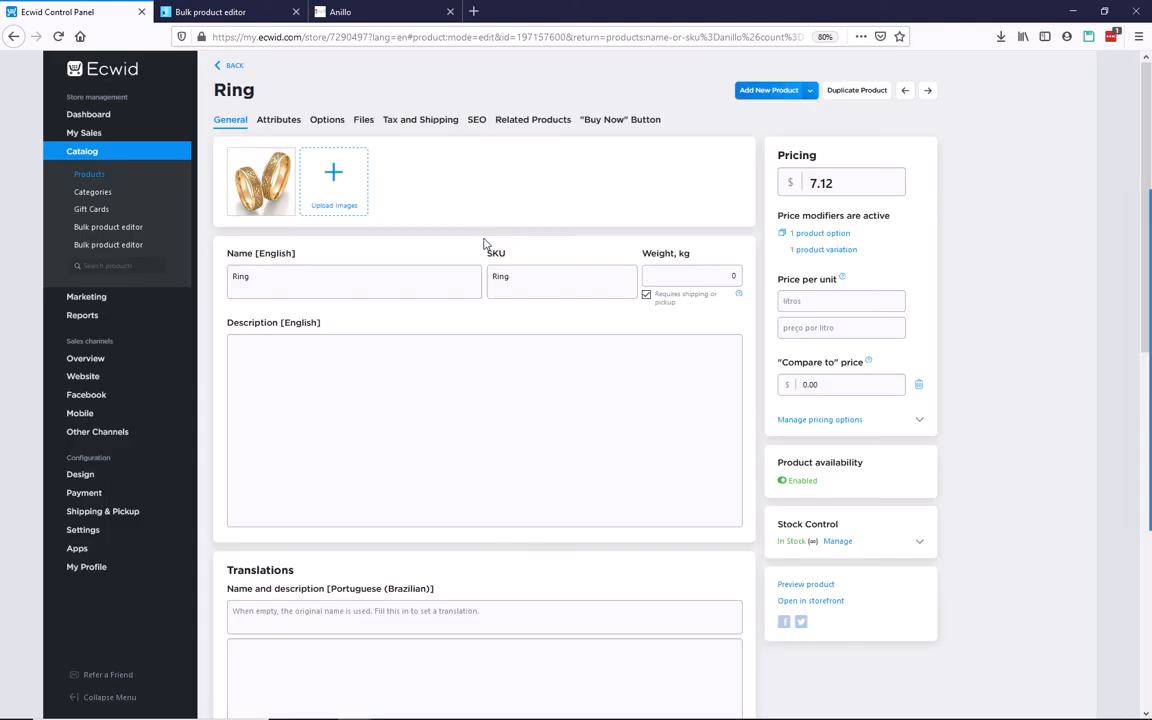
click(919, 422)
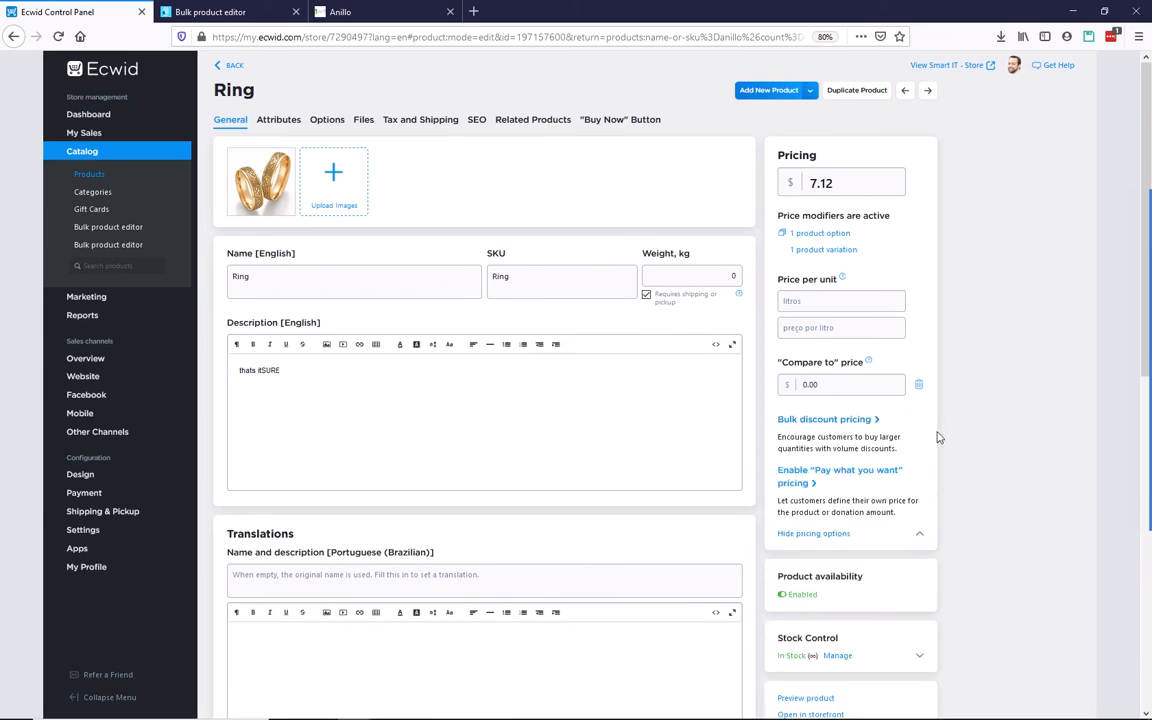
click(865, 422)
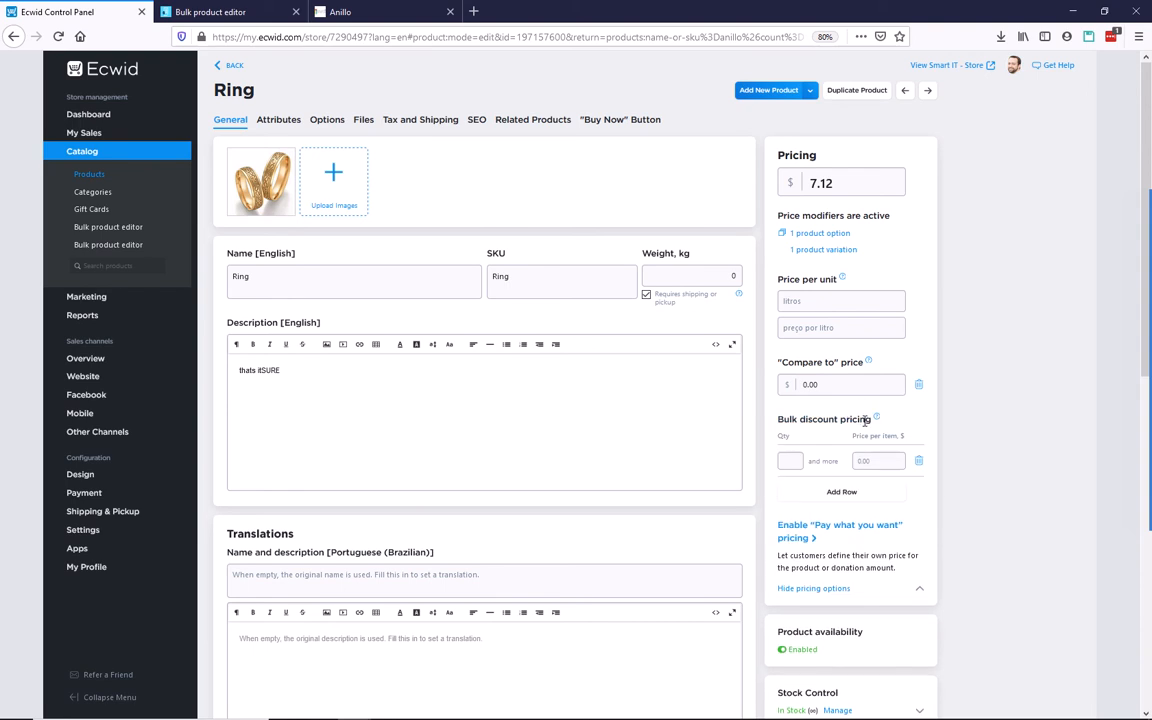
scroll(858, 412, down, 2)
scroll(956, 380, up, 1)
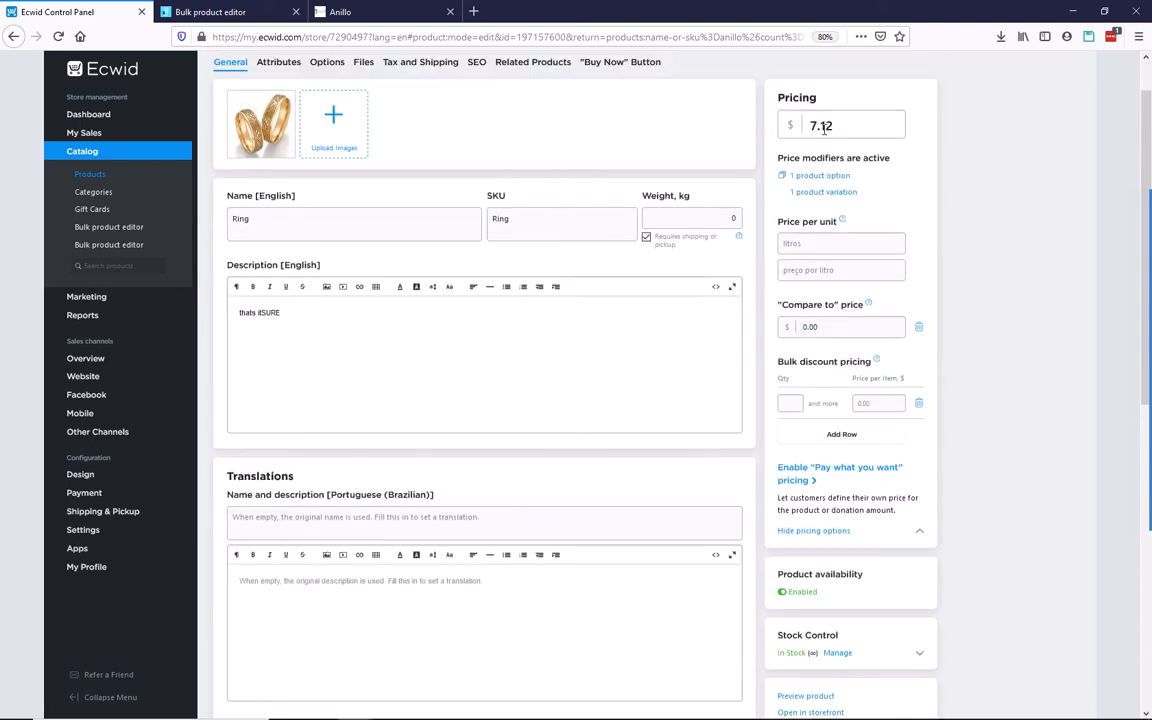
Step: Add bulk discount prices of $6 from 5 units and $4 from 10 units to the Ring and save
click(793, 404)
text(5)
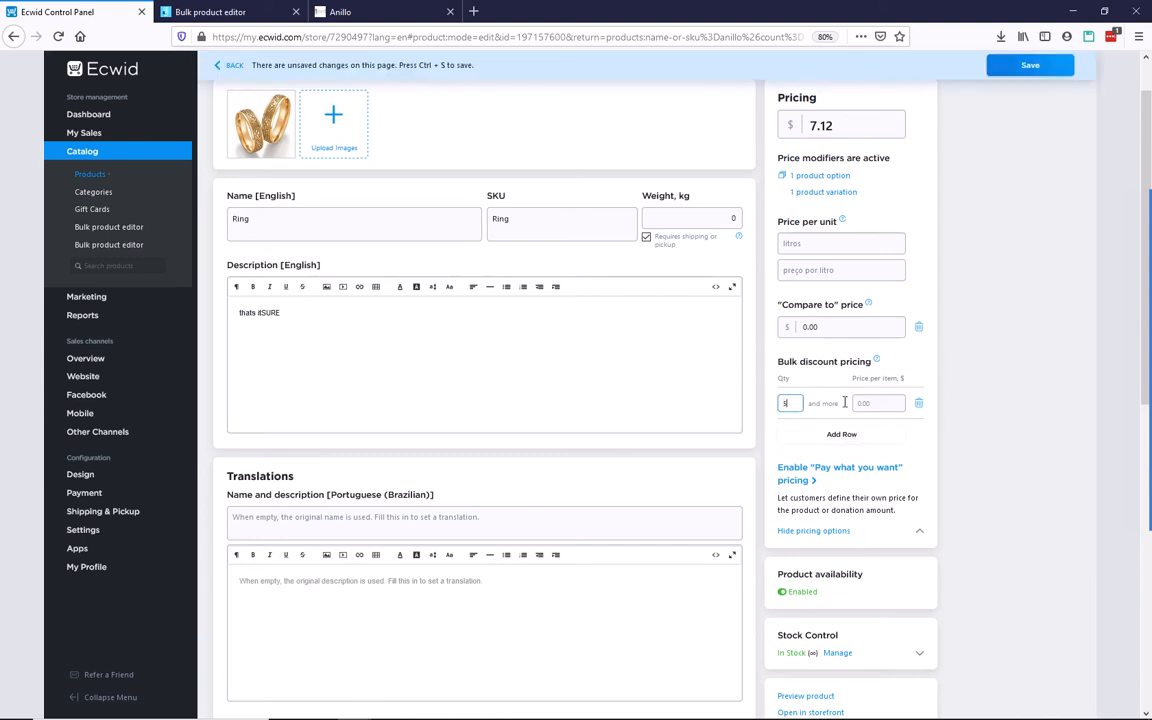
click(891, 405)
click(835, 434)
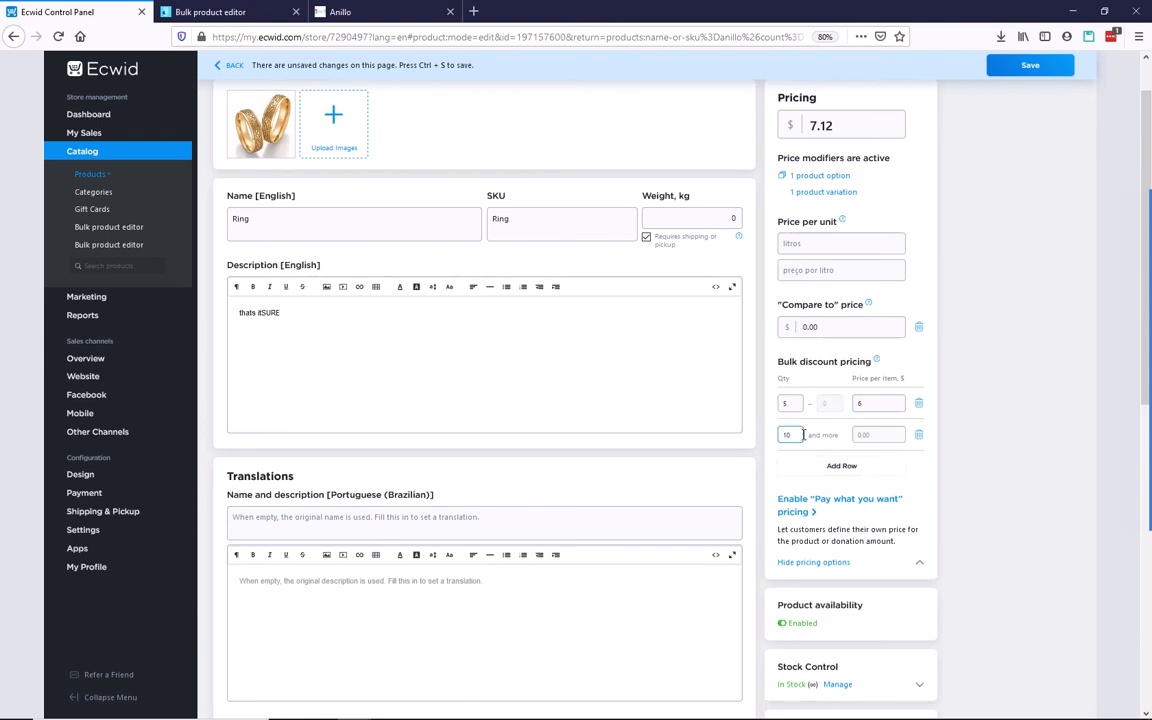
click(863, 433)
text(4)
click(1020, 67)
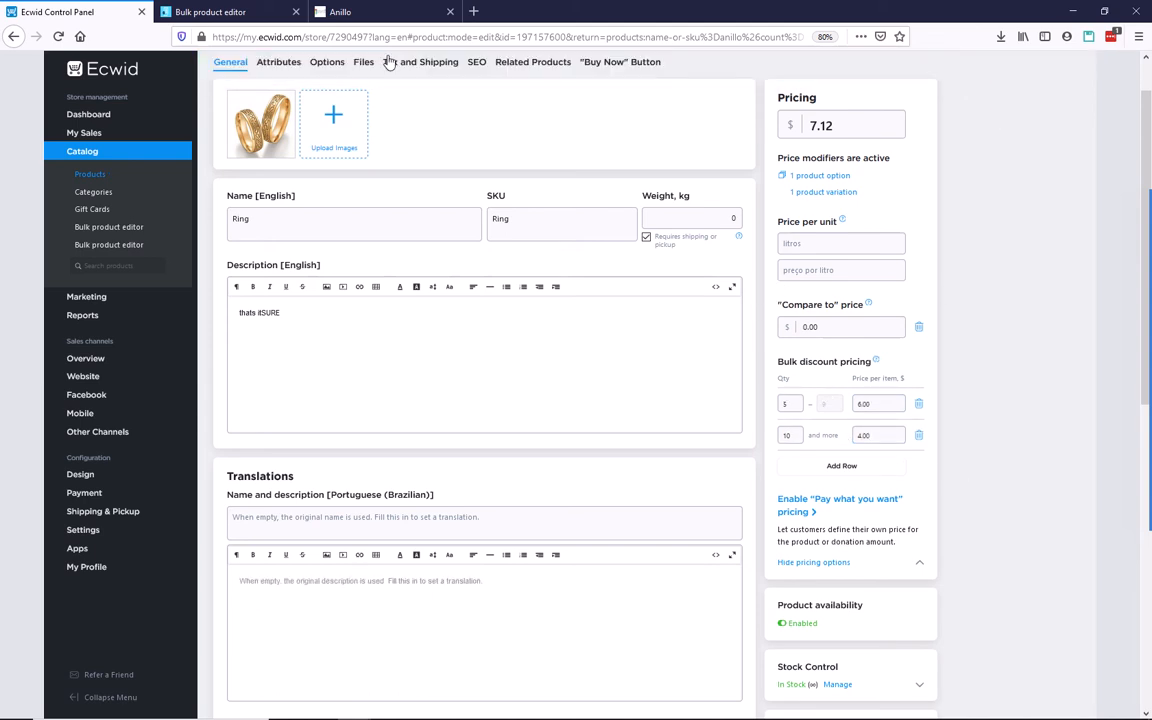
Step: Reload the Ring's storefront page and examine its table of bulk quantities, prices per item and discounts
click(340, 11)
click(58, 36)
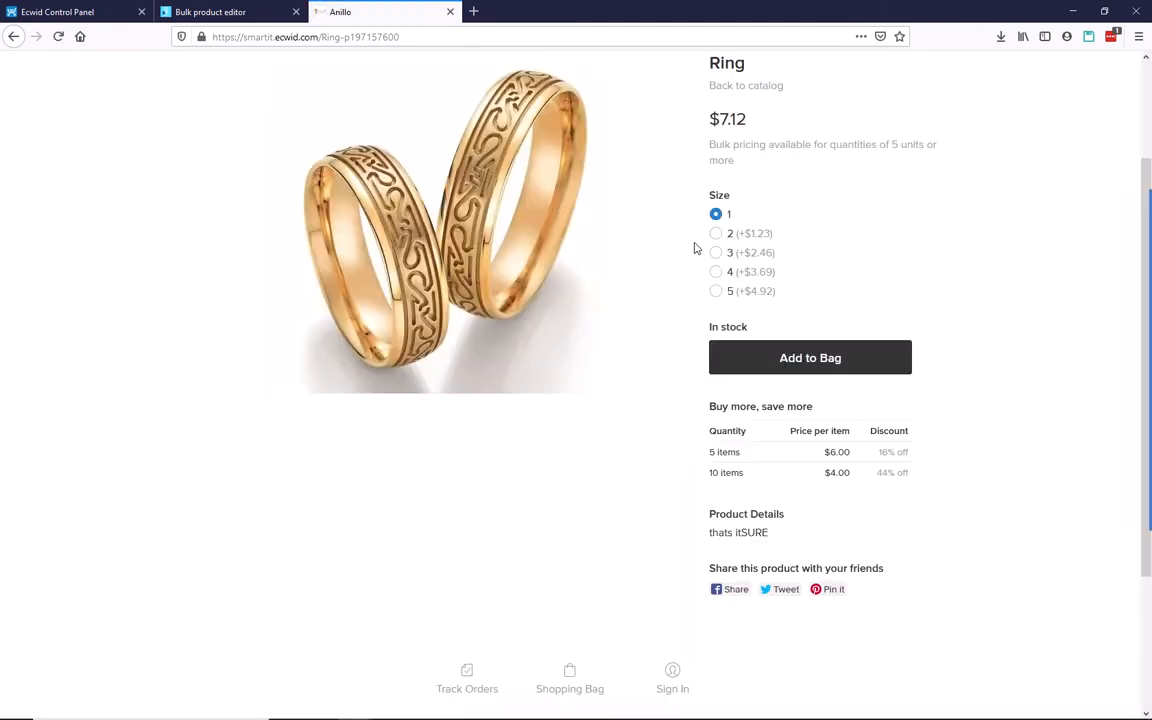
scroll(850, 300, up, 3)
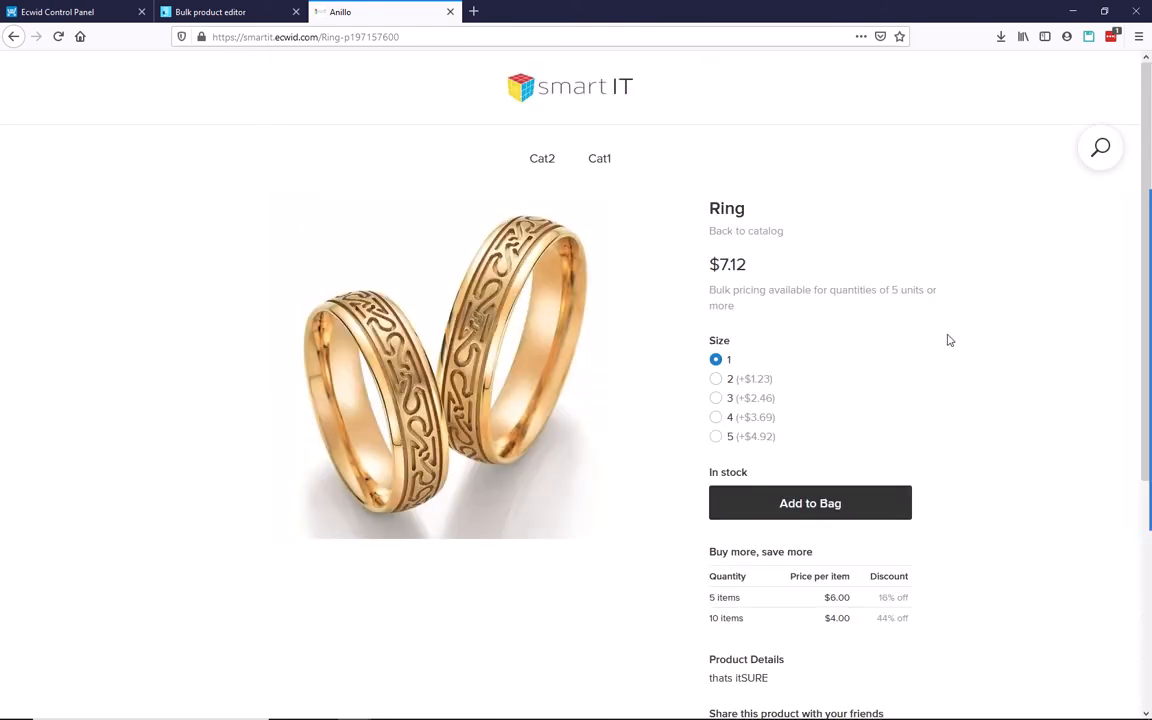
scroll(954, 617, down, 1)
drag(931, 558, 692, 489)
click(988, 560)
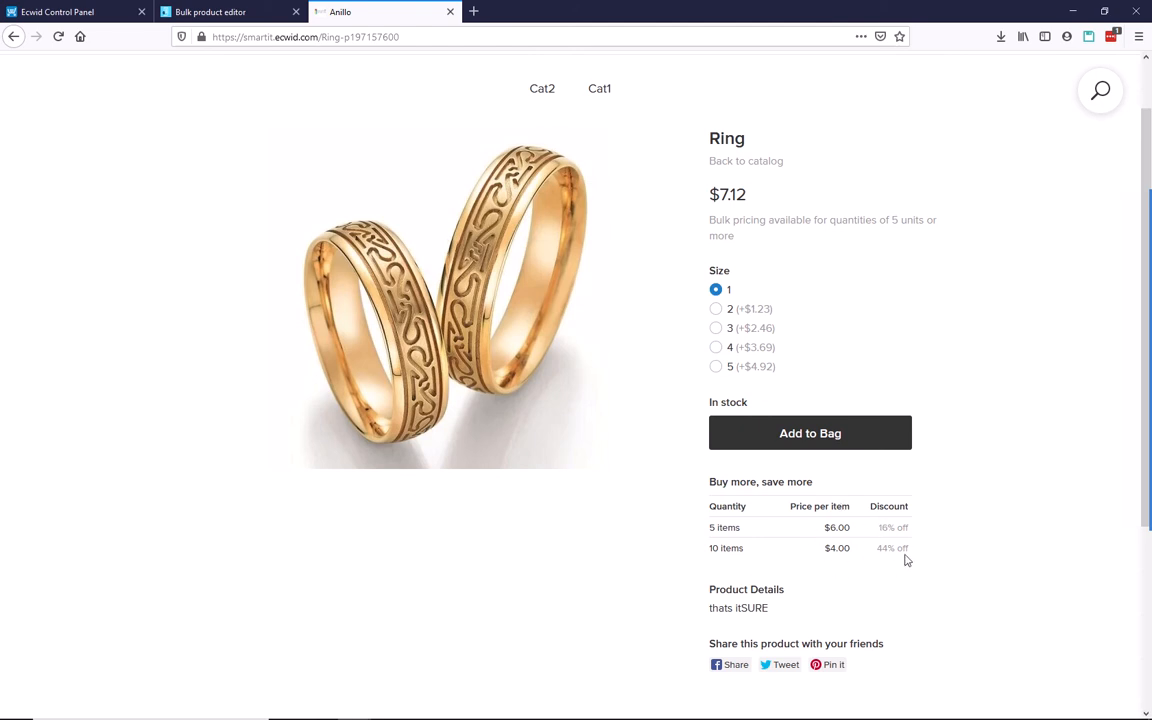
scroll(911, 566, up, 1)
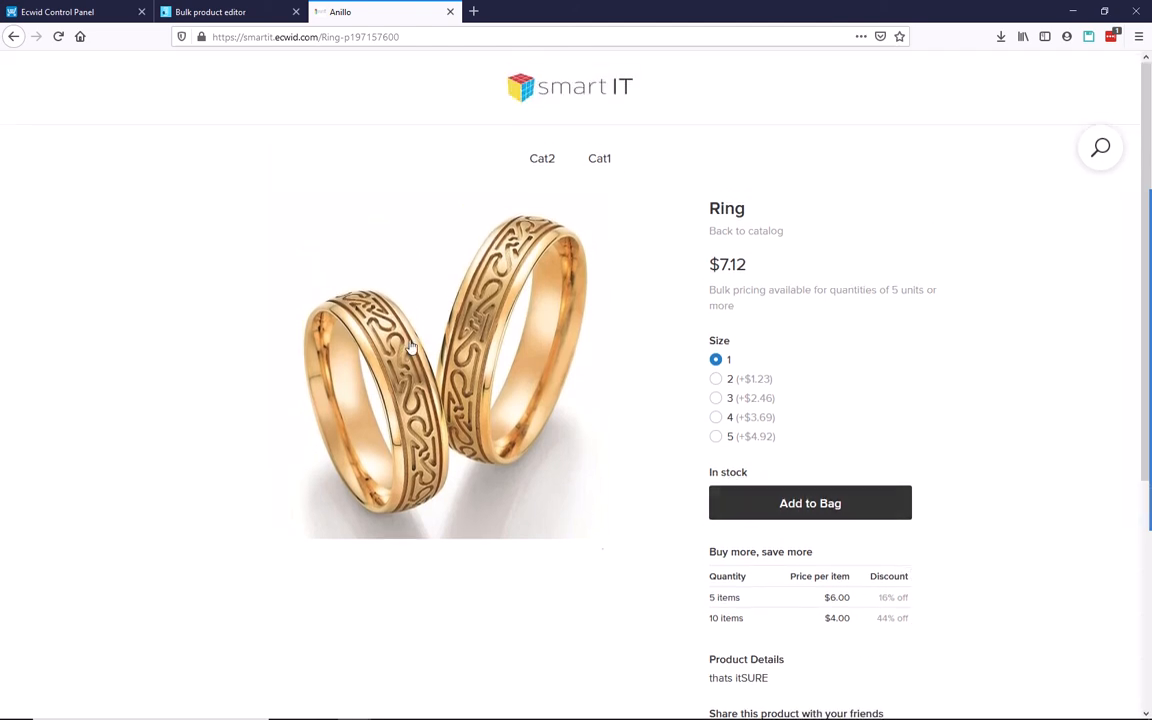
Step: Switch to the Bulk product editor and add a bulk discount rule of 5% for 10 units or more
click(213, 13)
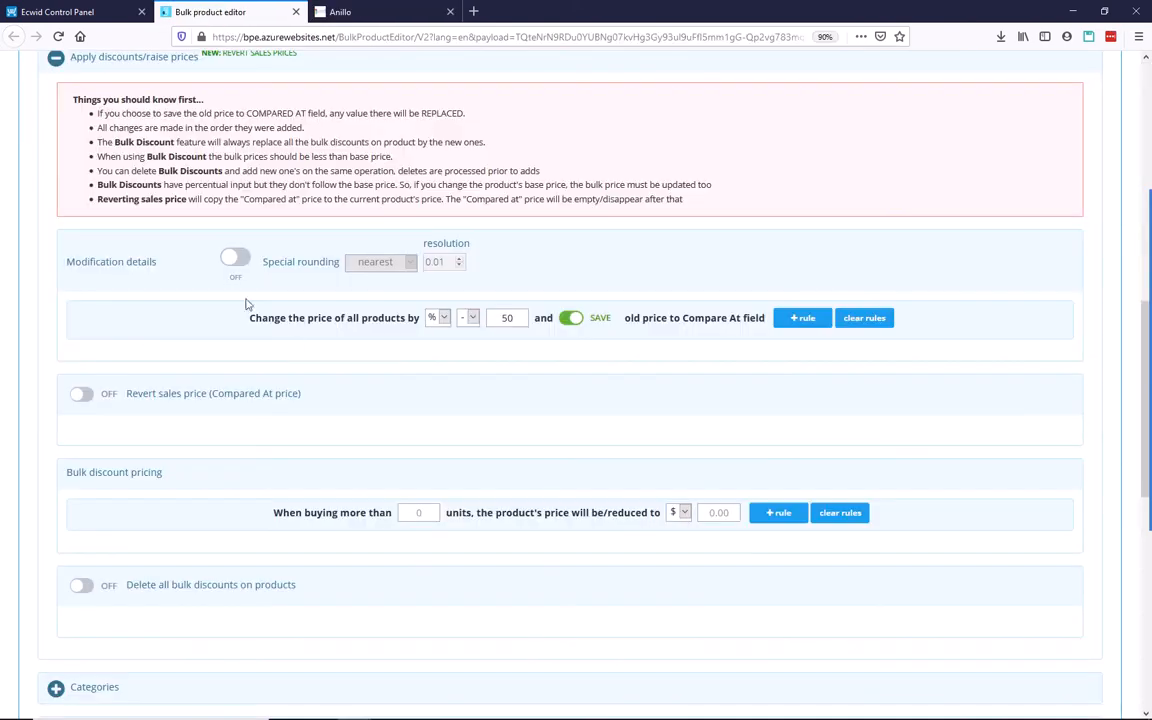
scroll(428, 565, down, 1)
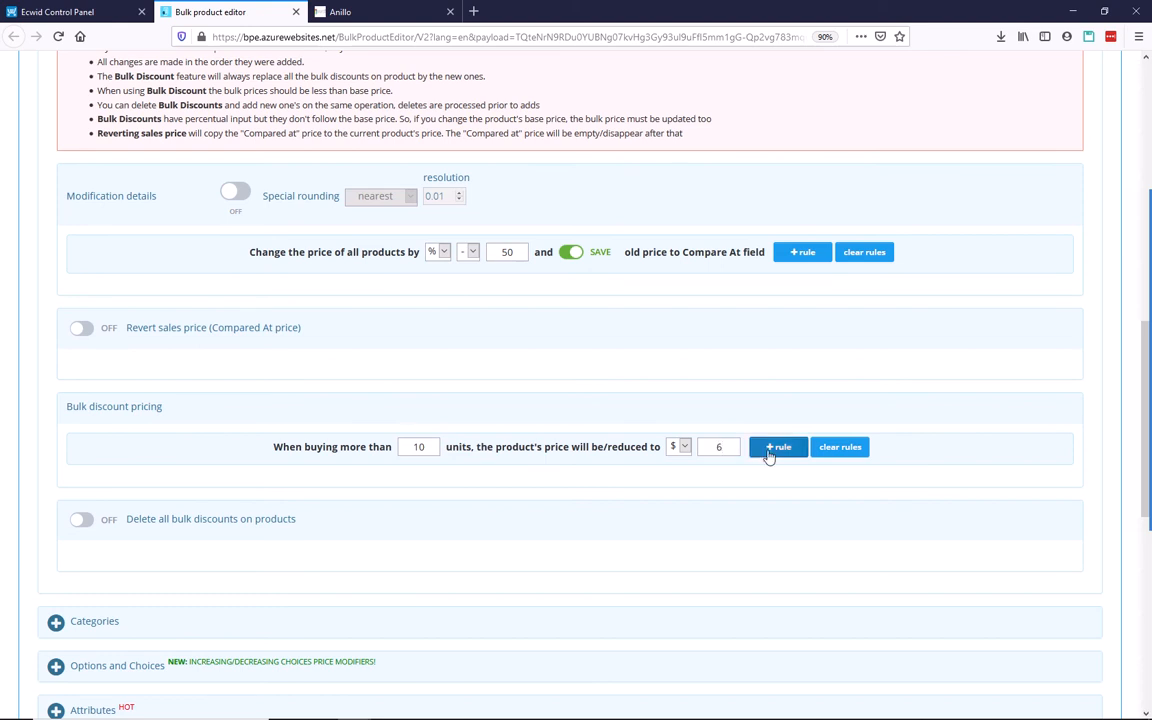
click(680, 447)
click(680, 486)
double_click(712, 446)
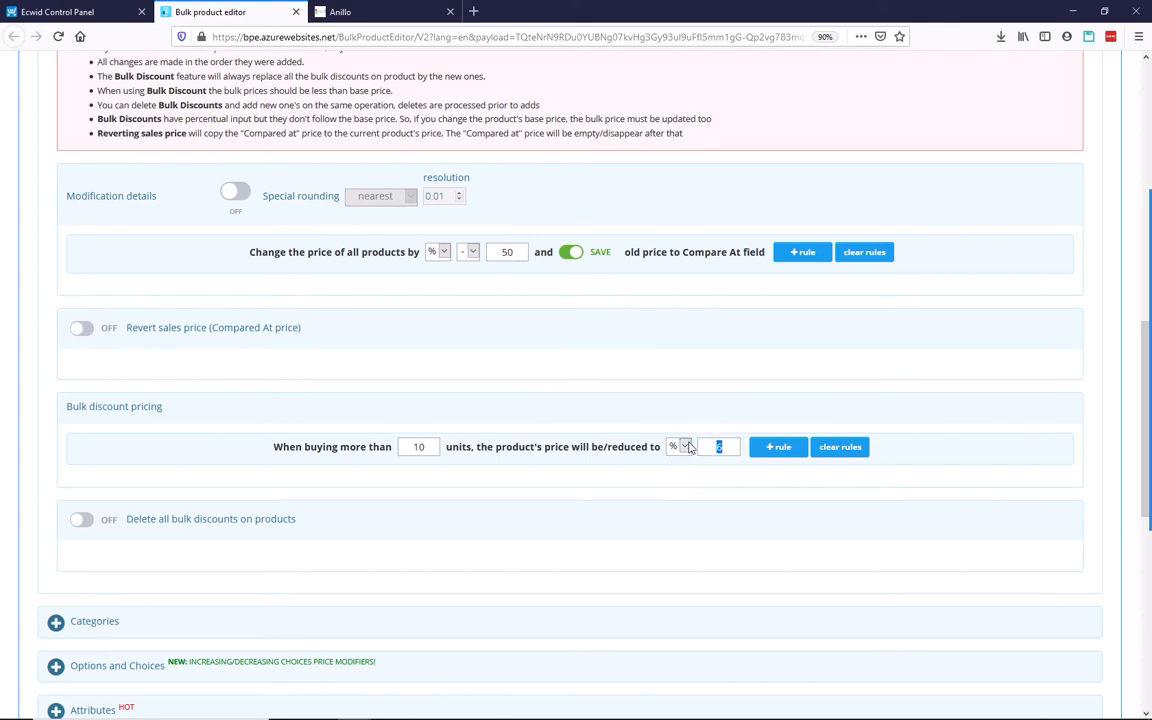
text(5)
click(777, 447)
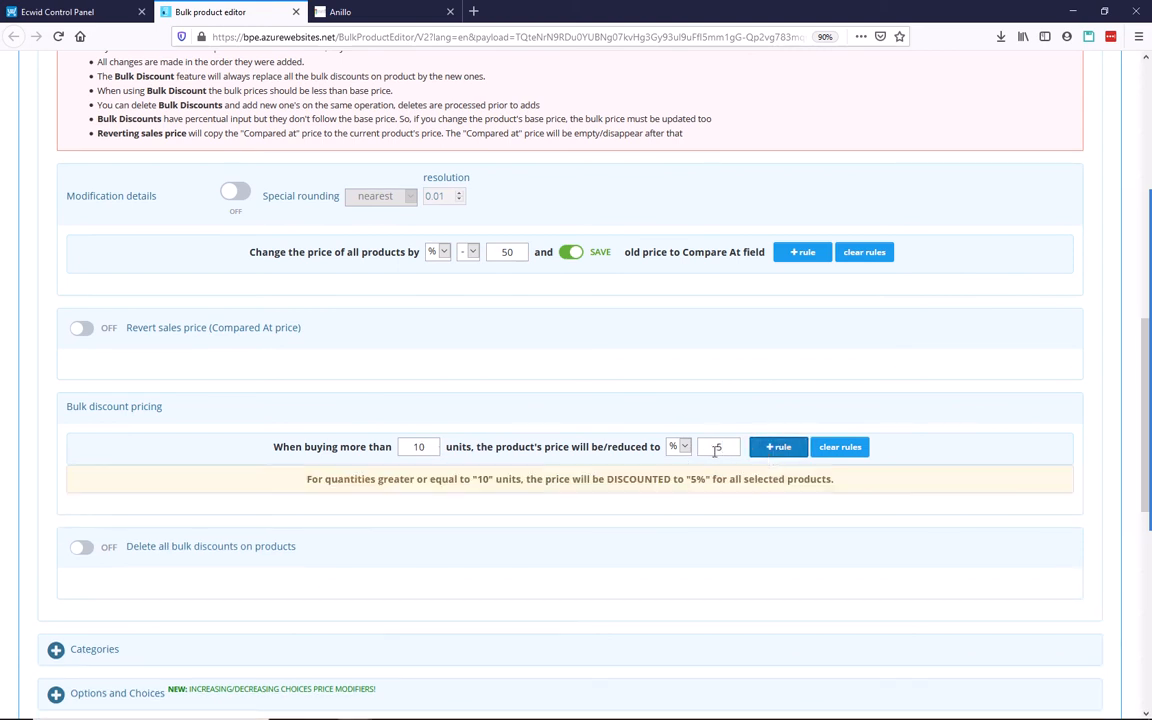
Step: Add a bulk discount rule of 10% for quantities of 20 units or more
double_click(418, 446)
text(20)
double_click(718, 447)
text(10)
click(777, 447)
Step: Add a bulk discount rule of 25% for quantities of 50 units or more
double_click(401, 447)
text(5)
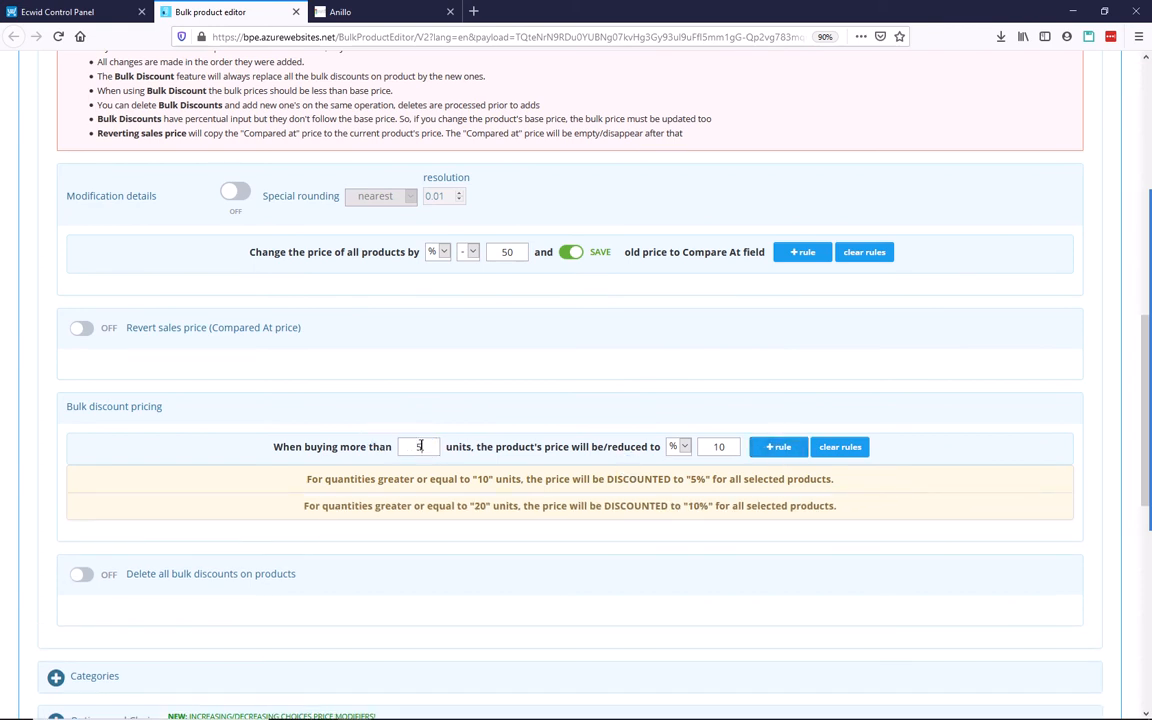
double_click(697, 447)
text(25)
click(775, 447)
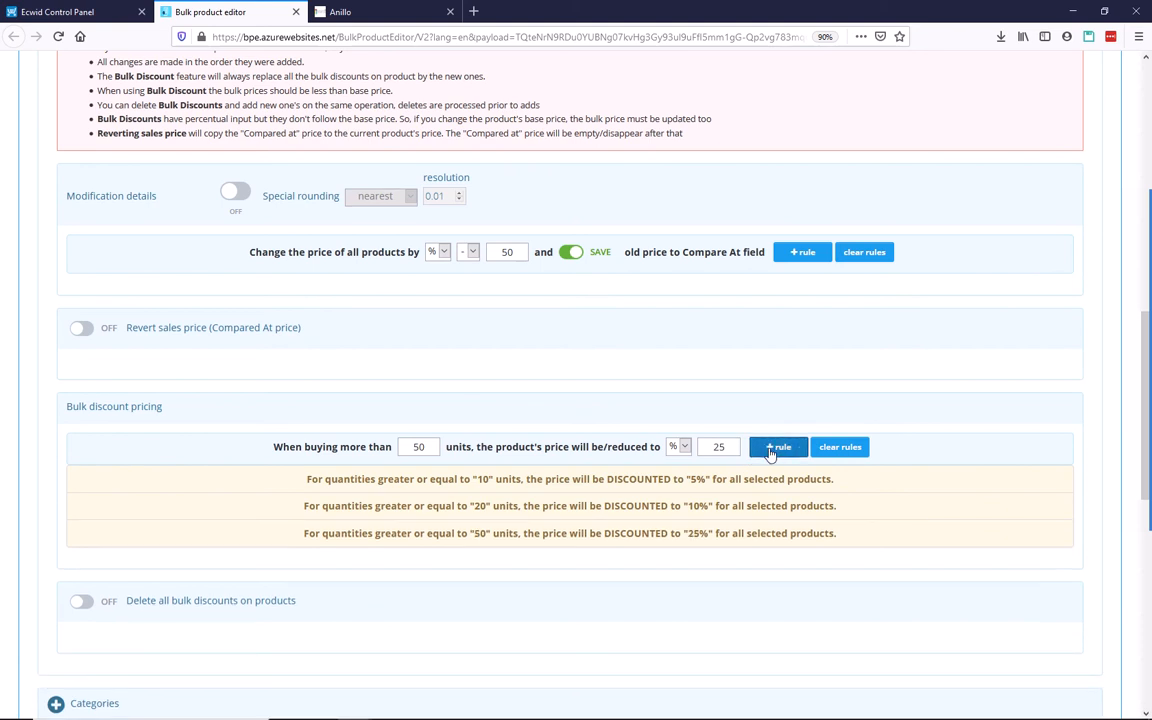
Step: Apply the three bulk discount rules to the Ring
scroll(206, 507, down, 6)
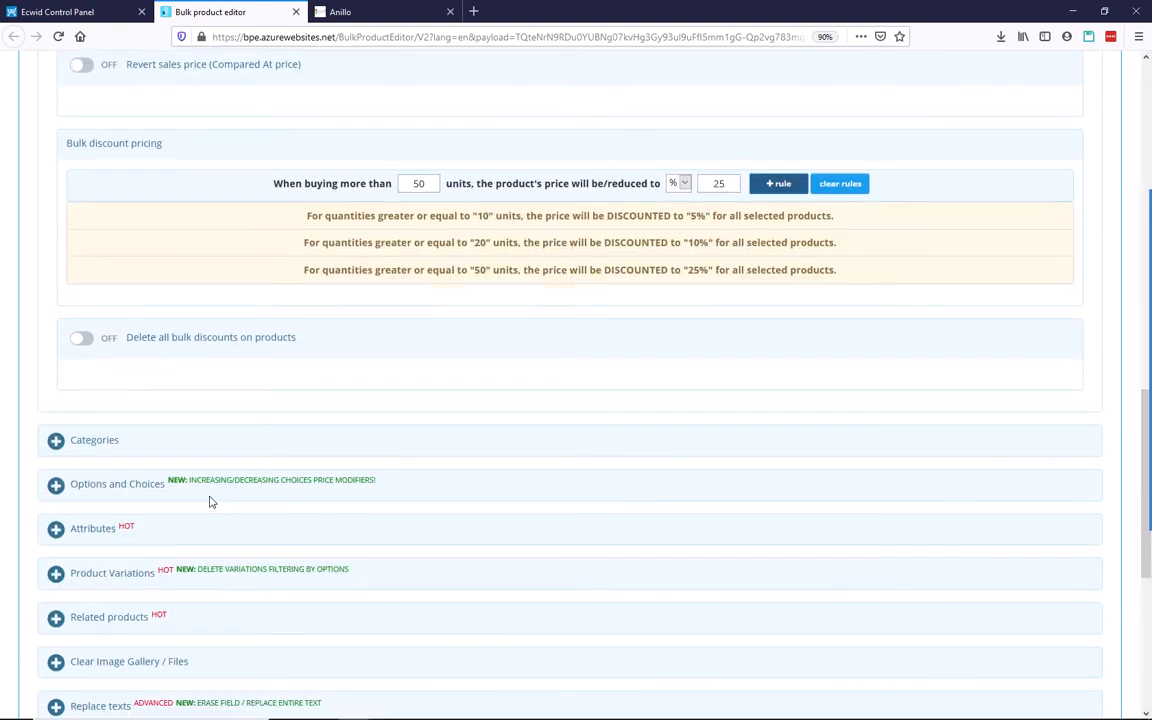
click(500, 488)
scroll(282, 481, down, 1)
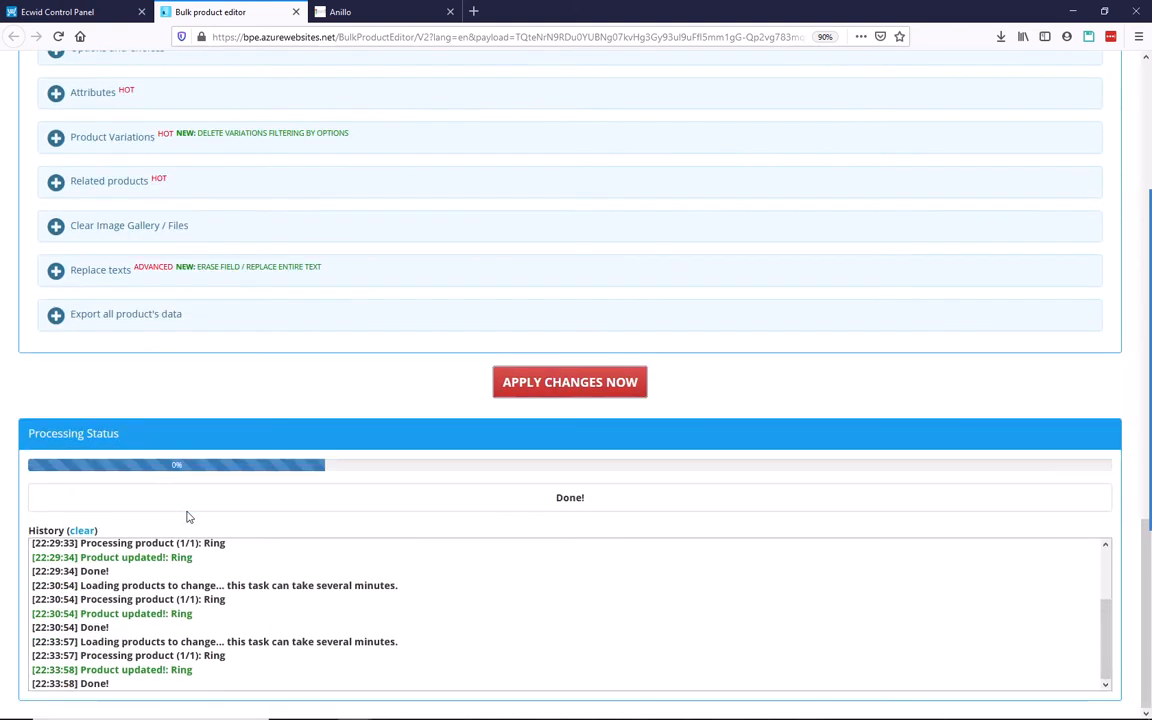
Step: Reload the Ring's page in the Ecwid Control Panel and check its bulk discount quantities and prices per item
click(80, 12)
click(59, 37)
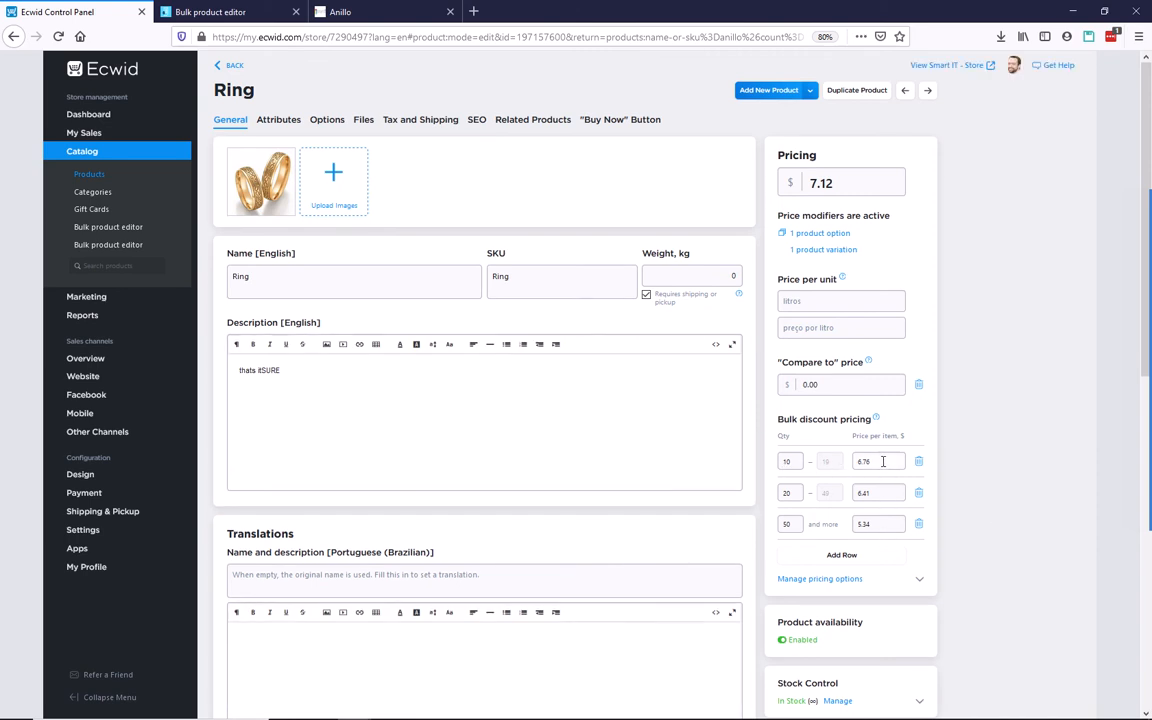
drag(879, 462, 844, 461)
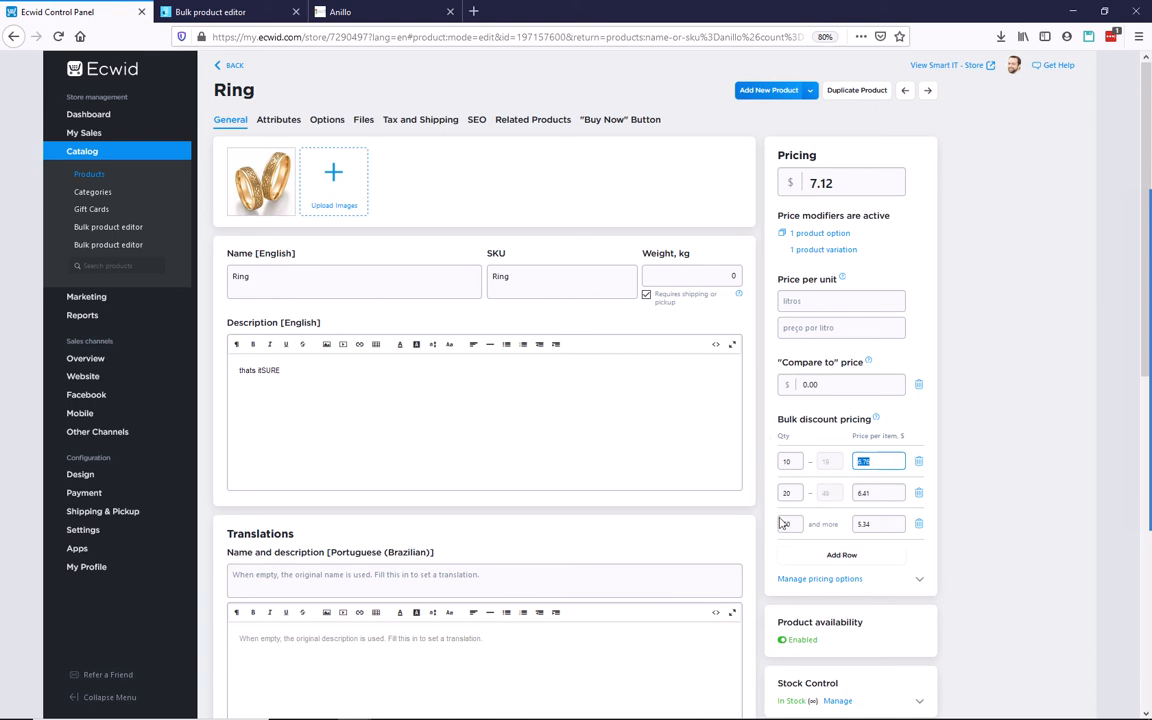
Step: Switch to the Bulk product editor and clear all bulk discount pricing rules
click(212, 12)
scroll(230, 300, up, 2)
scroll(235, 345, up, 5)
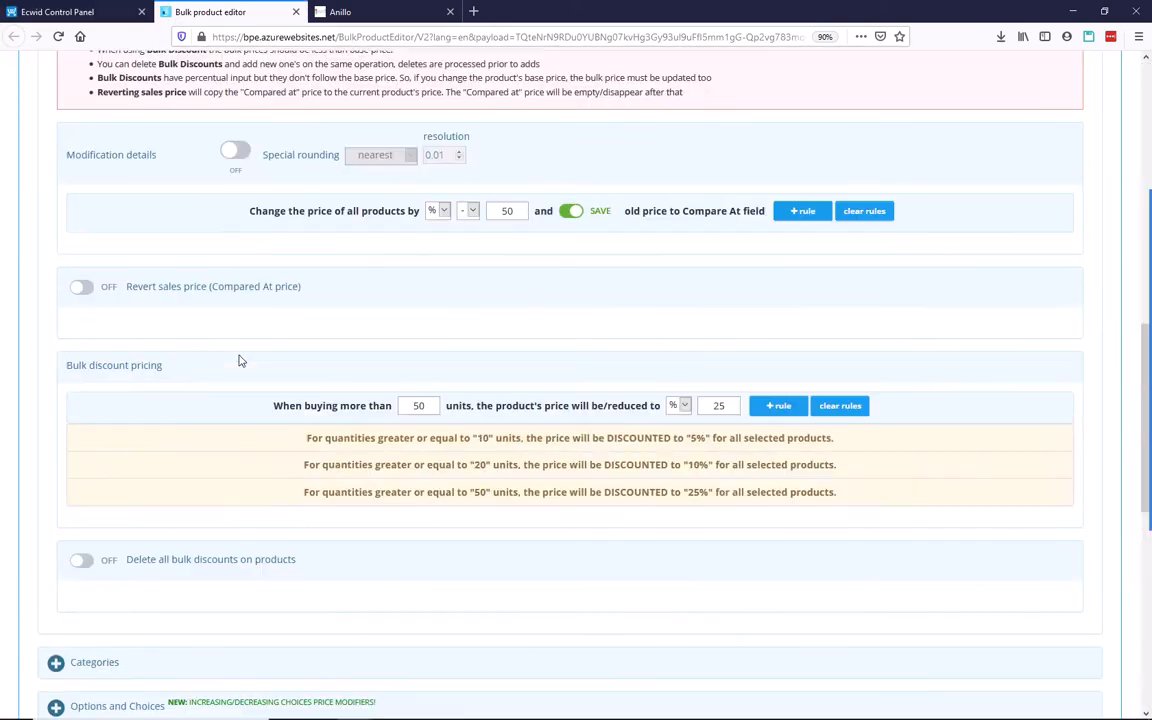
click(845, 408)
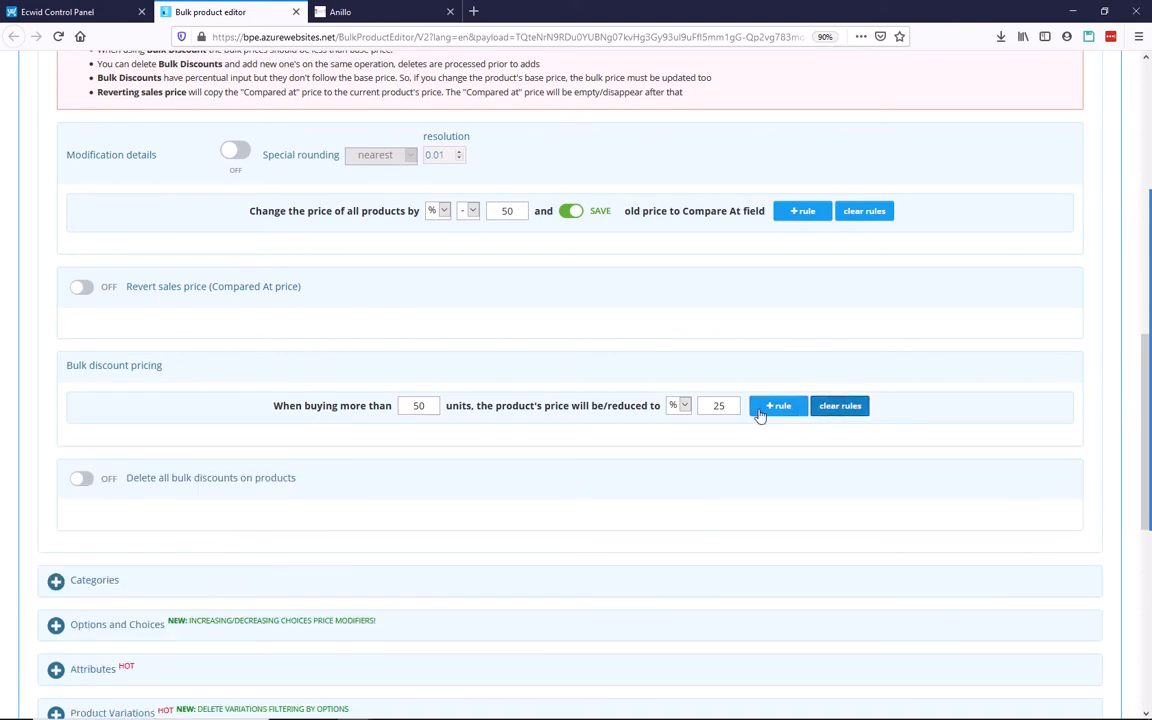
Step: Enable deleting all bulk discounts on products and apply the change to the Ring
click(82, 481)
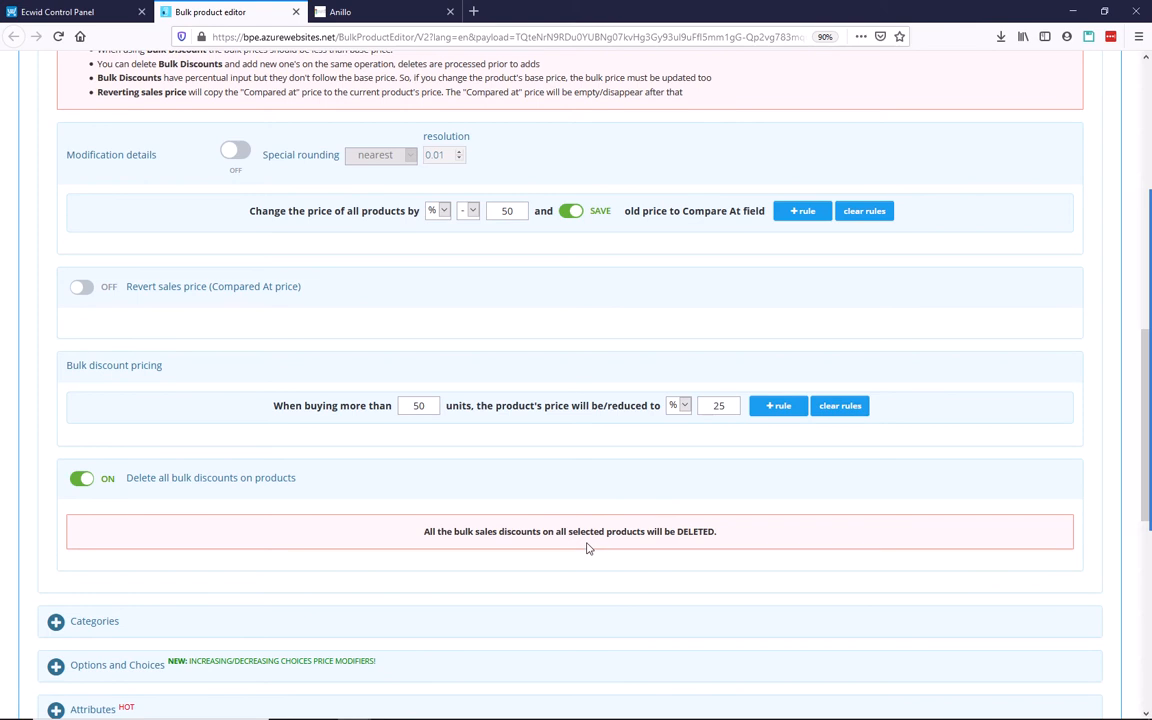
scroll(588, 550, down, 6)
click(586, 381)
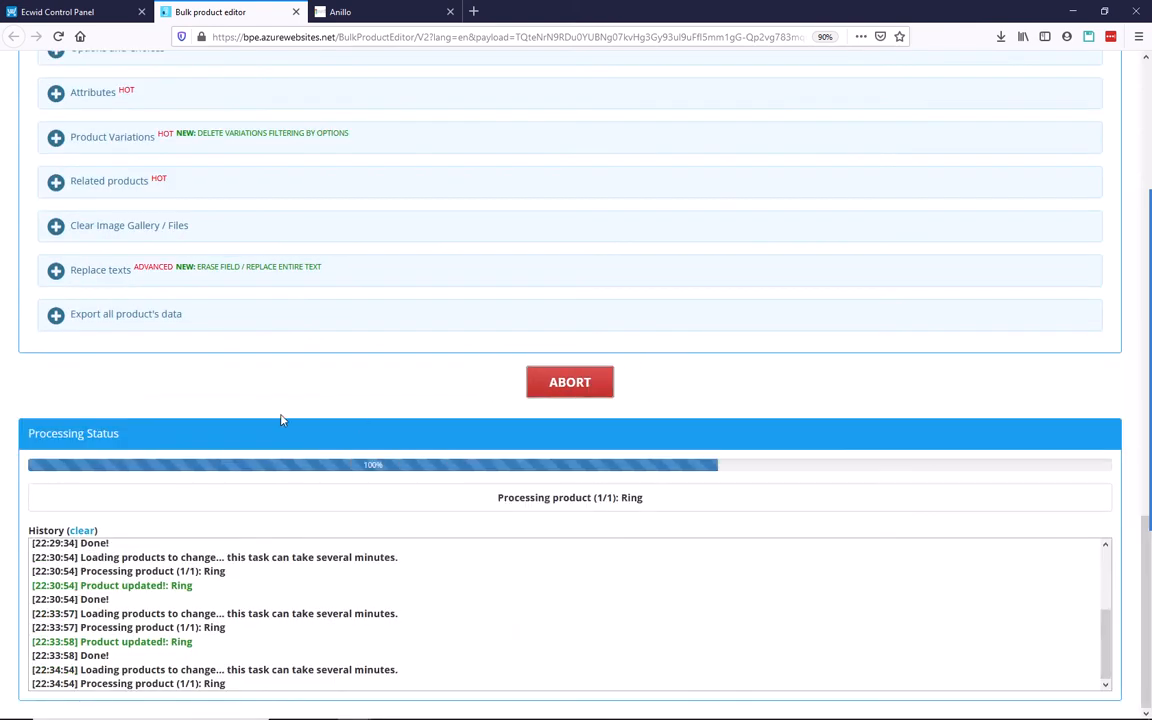
Step: Open the Ring's bulk discount pricing in the Ecwid Control Panel and check that its discounts are deleted
click(57, 11)
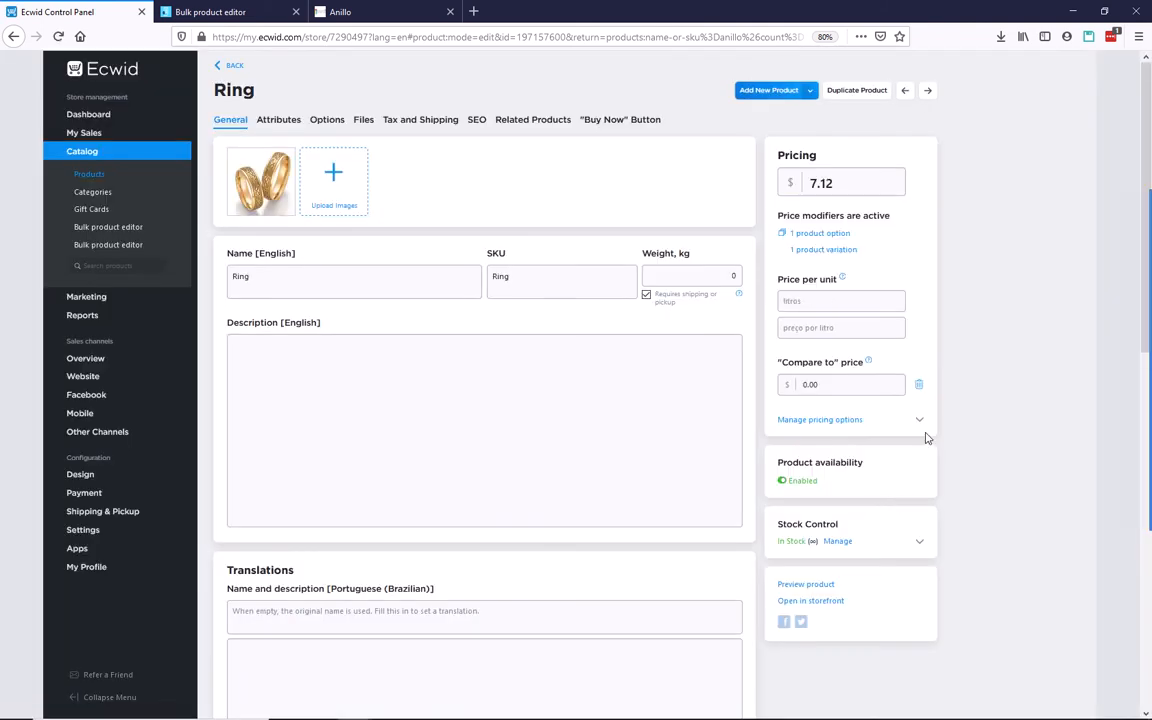
click(918, 418)
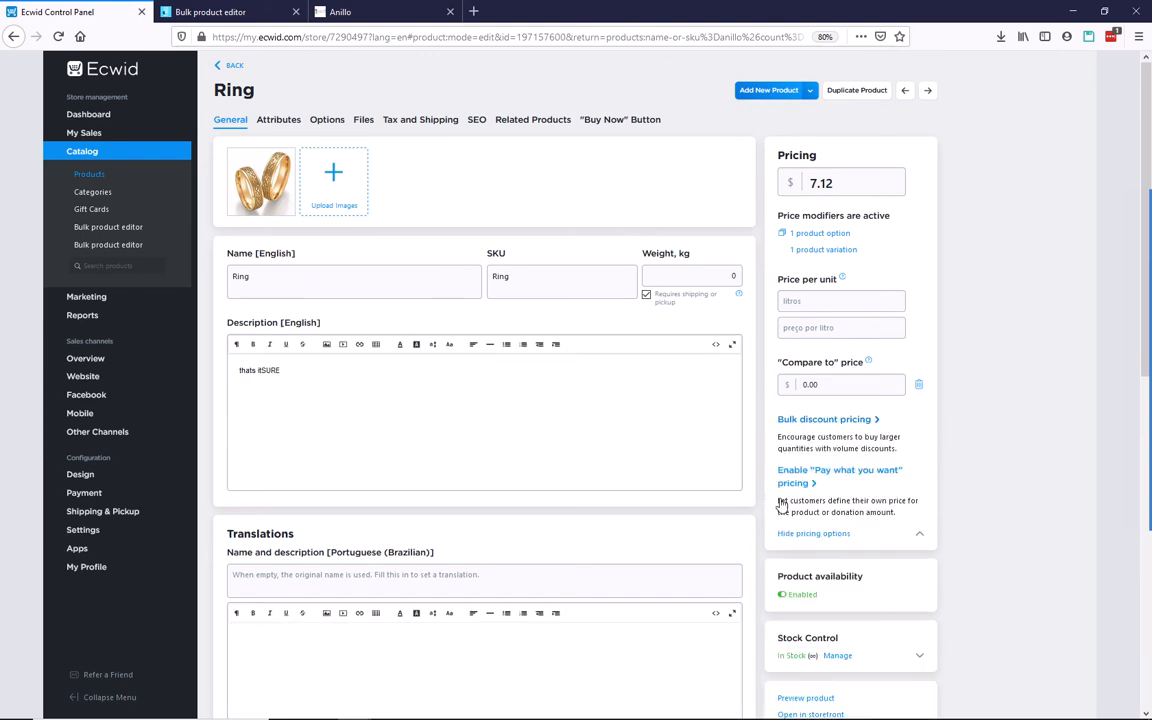
click(836, 421)
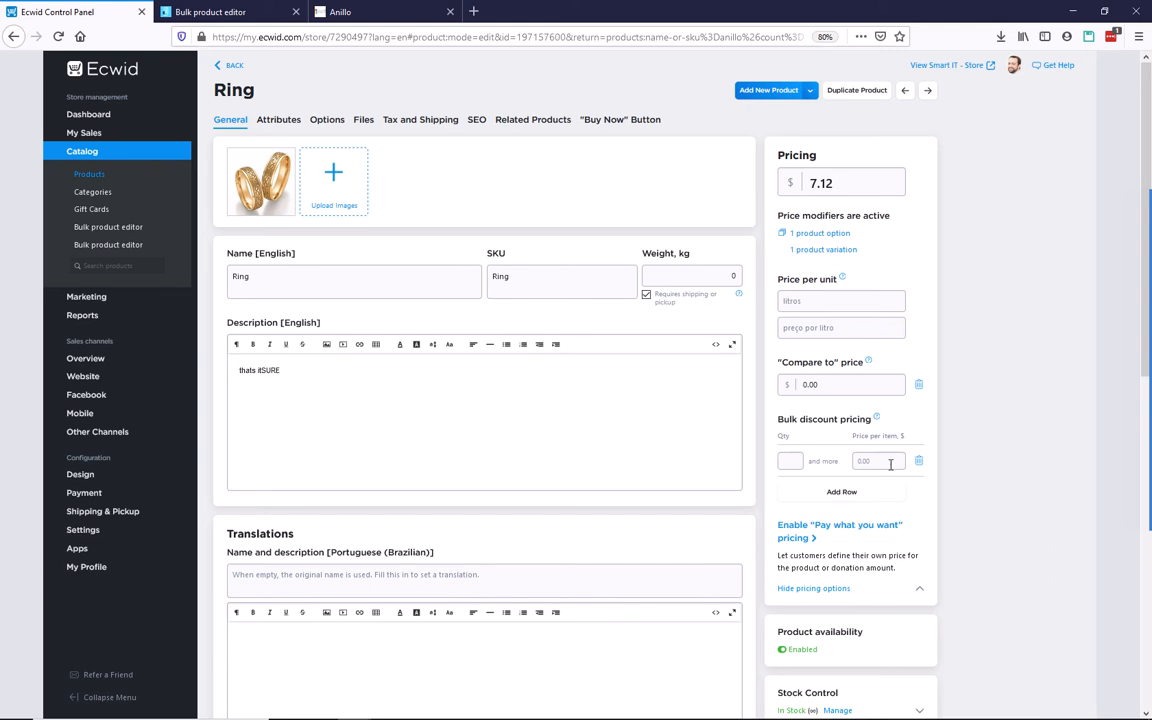
Step: Switch to the Bulk product editor and review the price change rule and special rounding settings
click(210, 12)
scroll(480, 323, up, 5)
scroll(480, 323, up, 3)
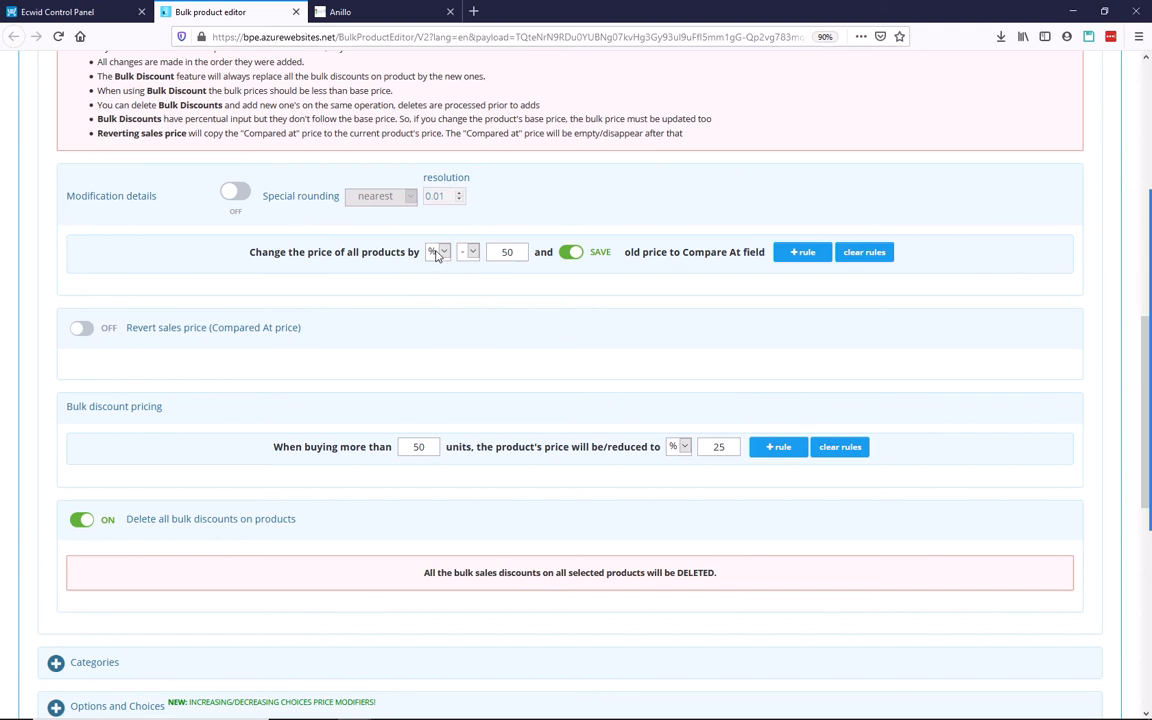
Step: Switch to the Ecwid Control Panel, set the Ring's price to $10 and save the product
click(57, 12)
double_click(821, 183)
text(10)
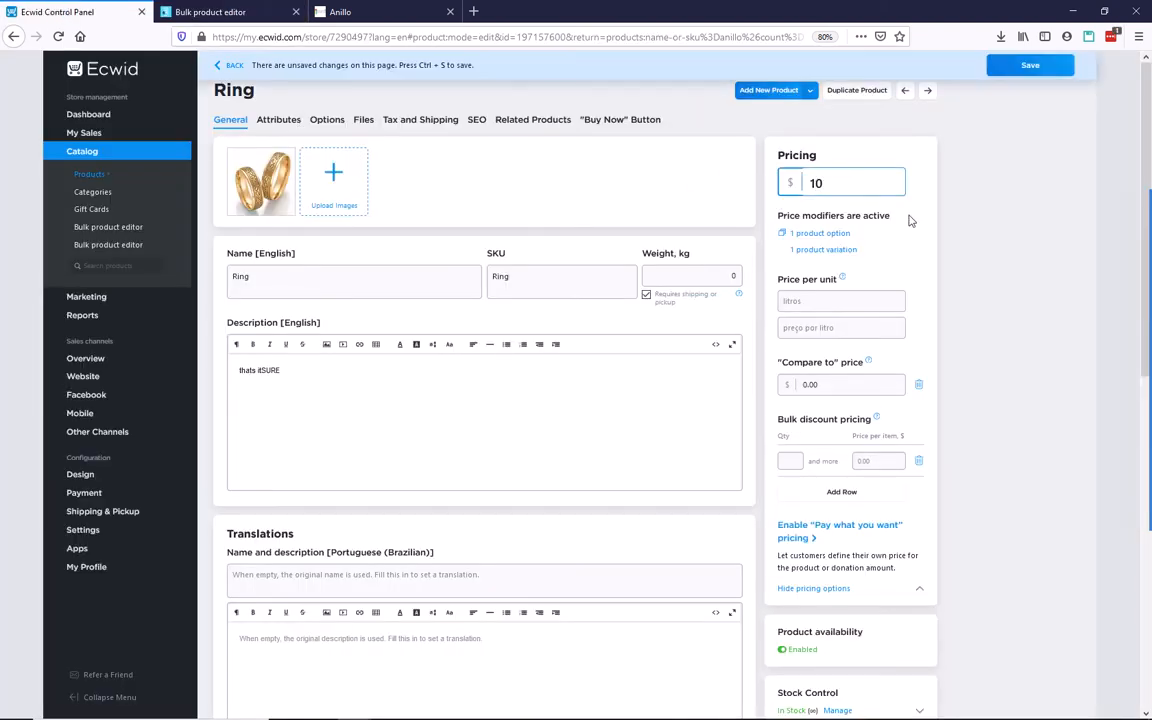
click(1025, 70)
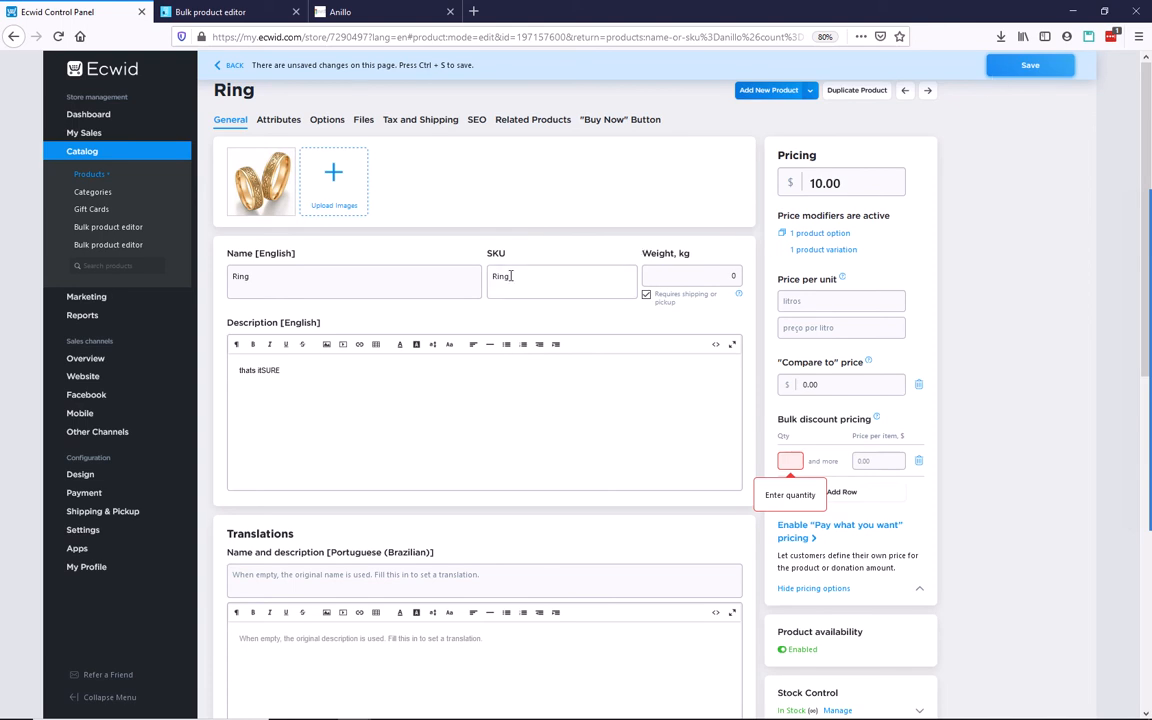
key(ctrl+s)
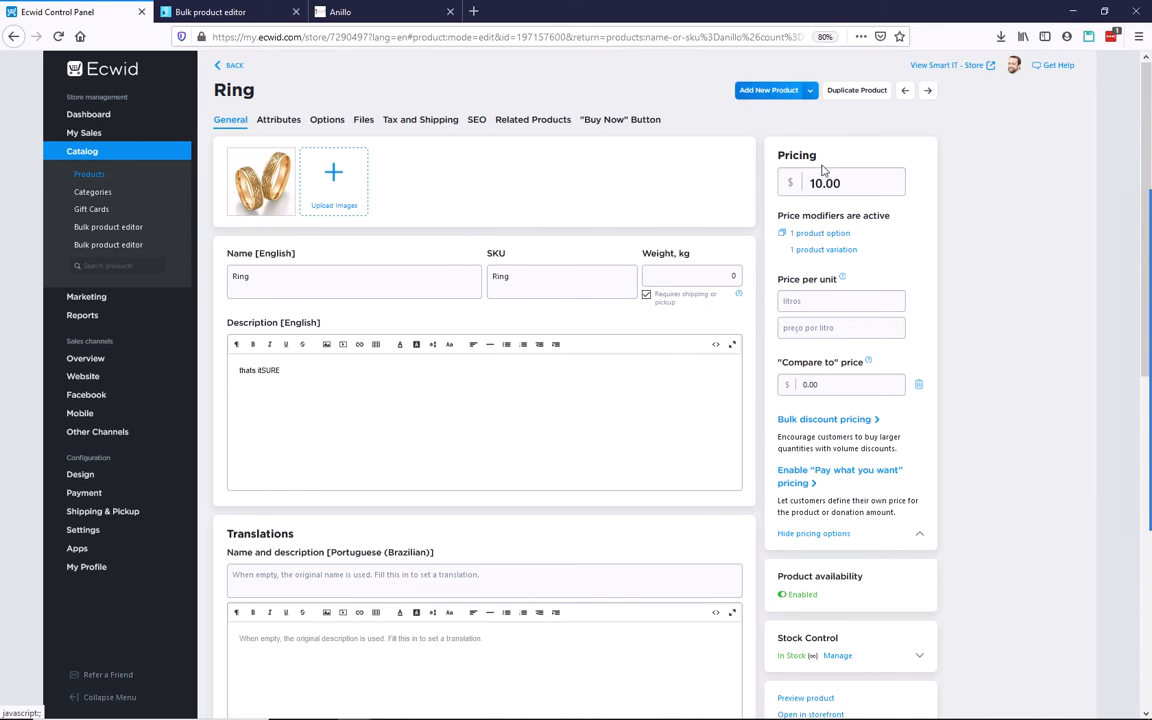
Step: Switch to the Bulk product editor and add a rule discounting prices by 20%, saving the old price to the Compare At field
click(232, 14)
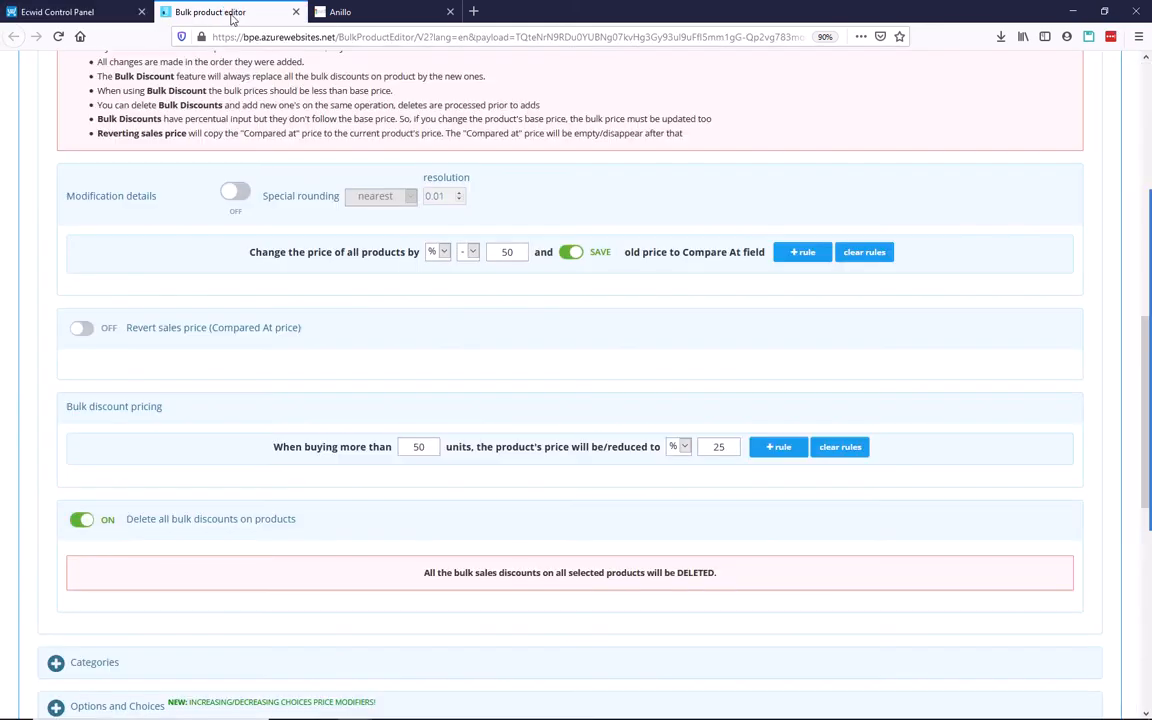
click(470, 252)
click(470, 254)
click(470, 254)
click(466, 282)
key(Tab)
click(808, 256)
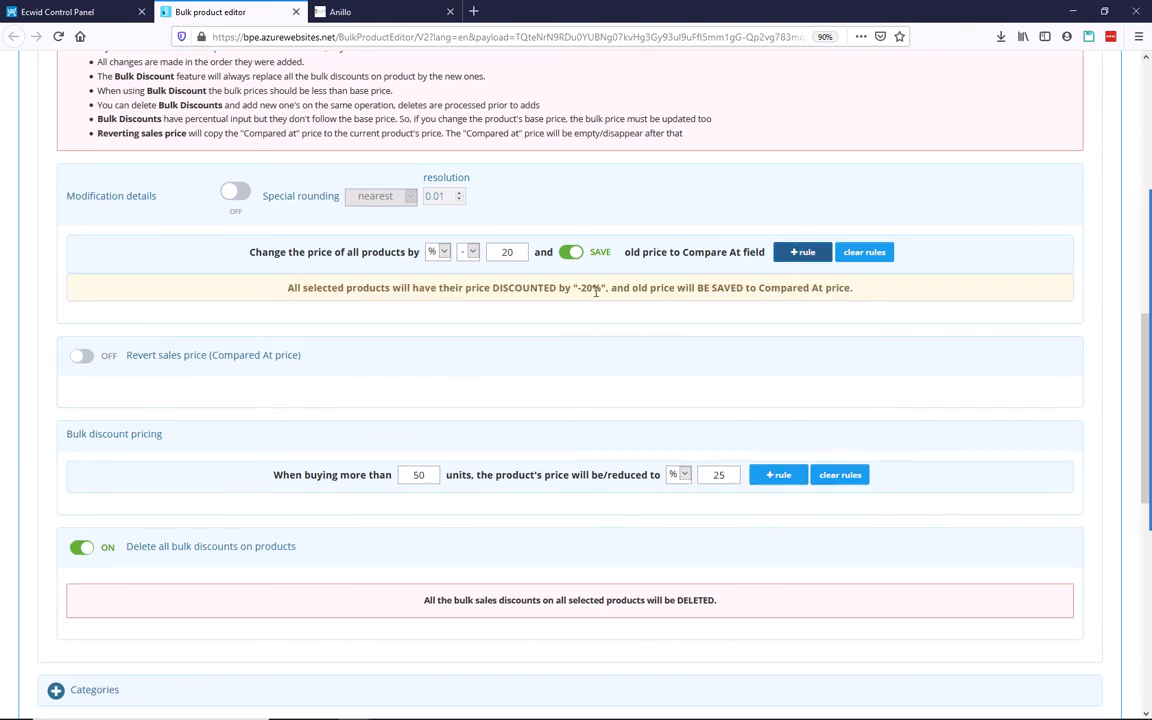
Step: Add a second rule raising prices by $1, with the old price saved to the Compare At field
click(99, 11)
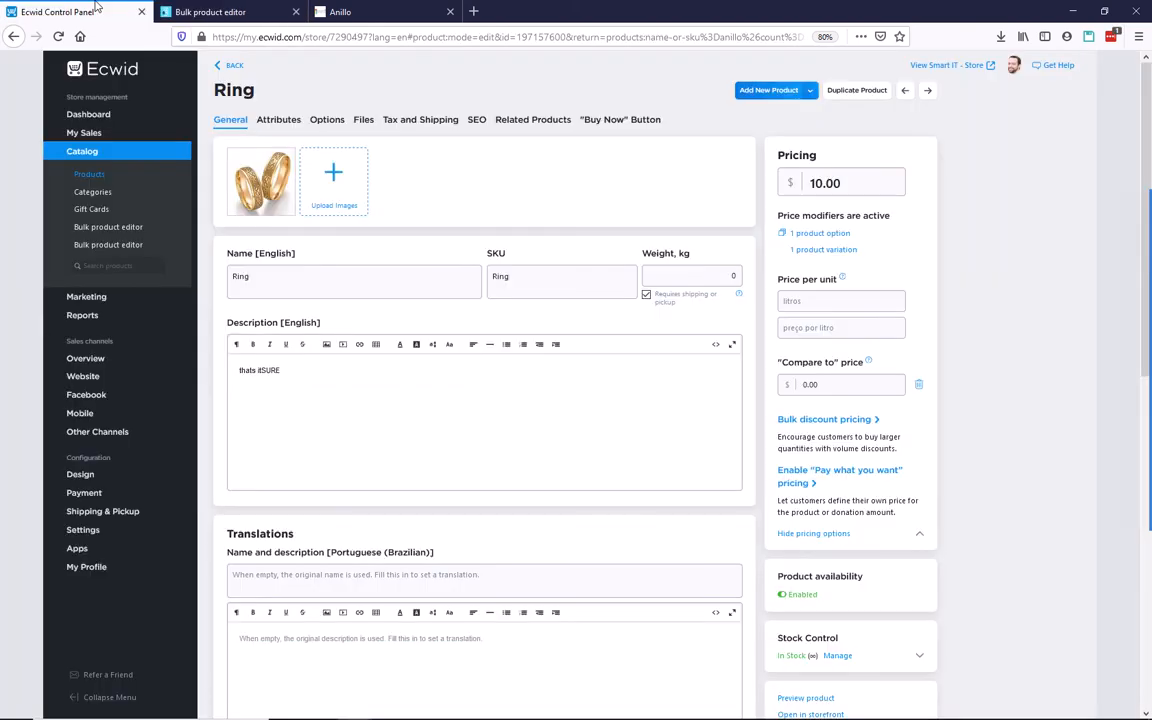
click(205, 11)
click(440, 253)
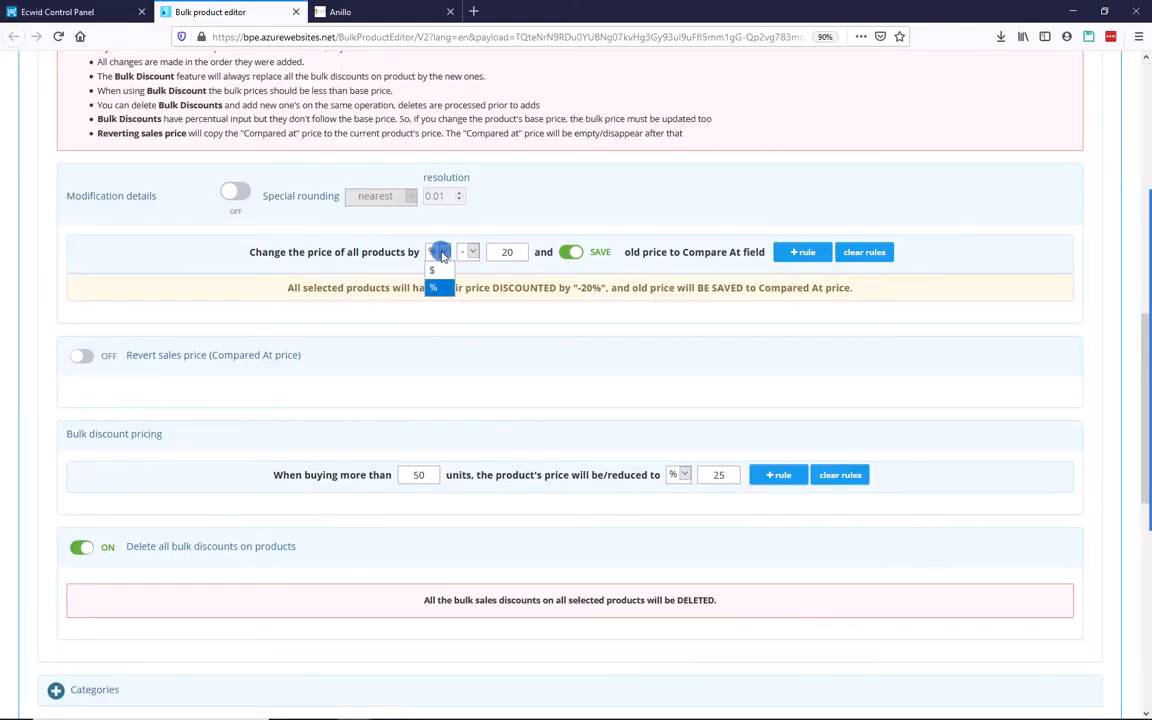
click(437, 267)
click(472, 252)
click(470, 268)
key(Tab)
click(803, 257)
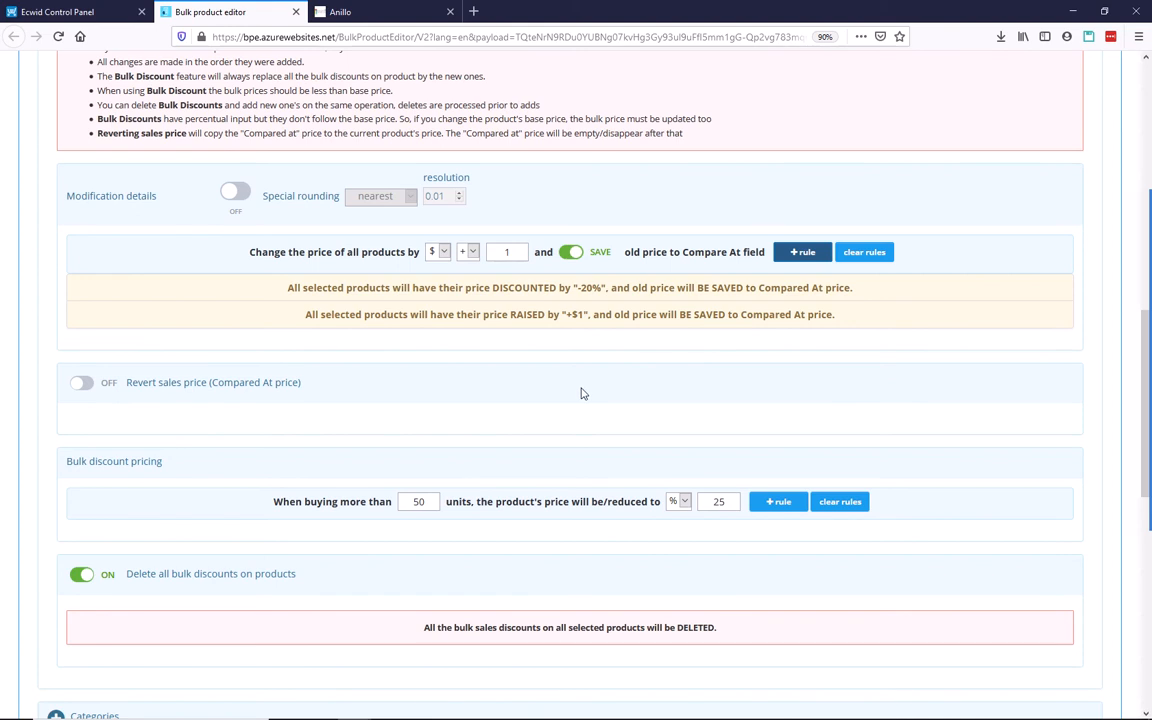
Step: Apply the 20% discount and $1 raise rules to the Ring and check its refreshed price in the Ecwid Control Panel
scroll(580, 398, down, 3)
scroll(580, 396, up, 4)
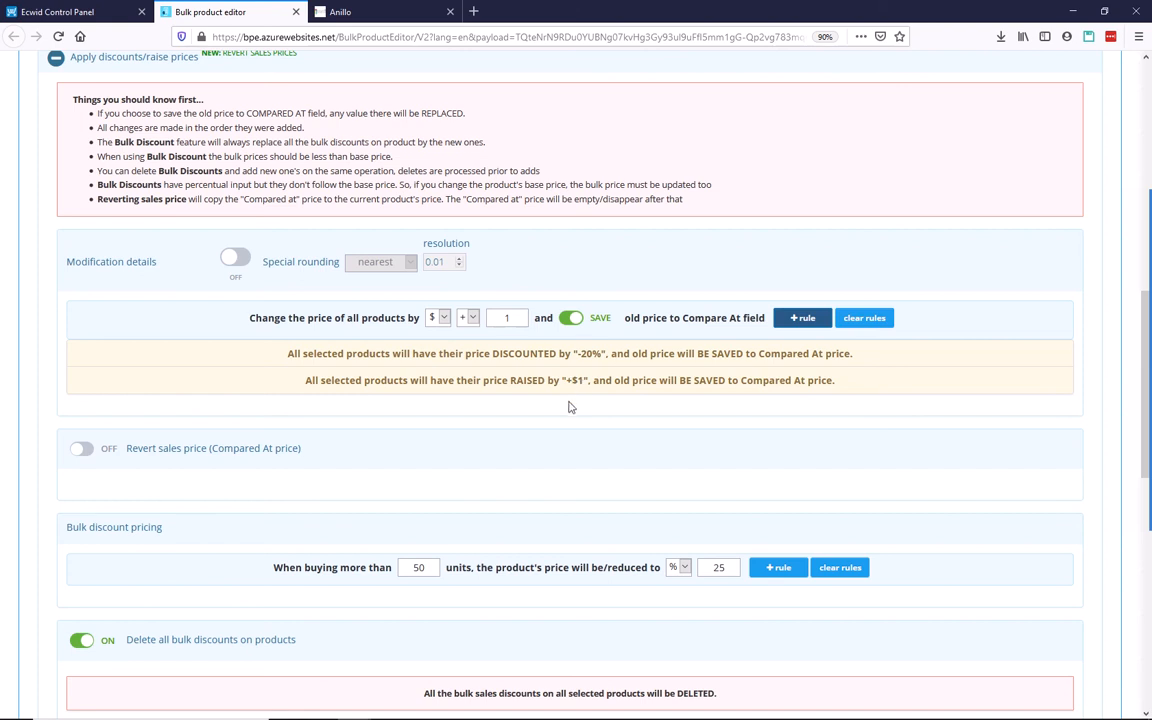
scroll(565, 400, down, 9)
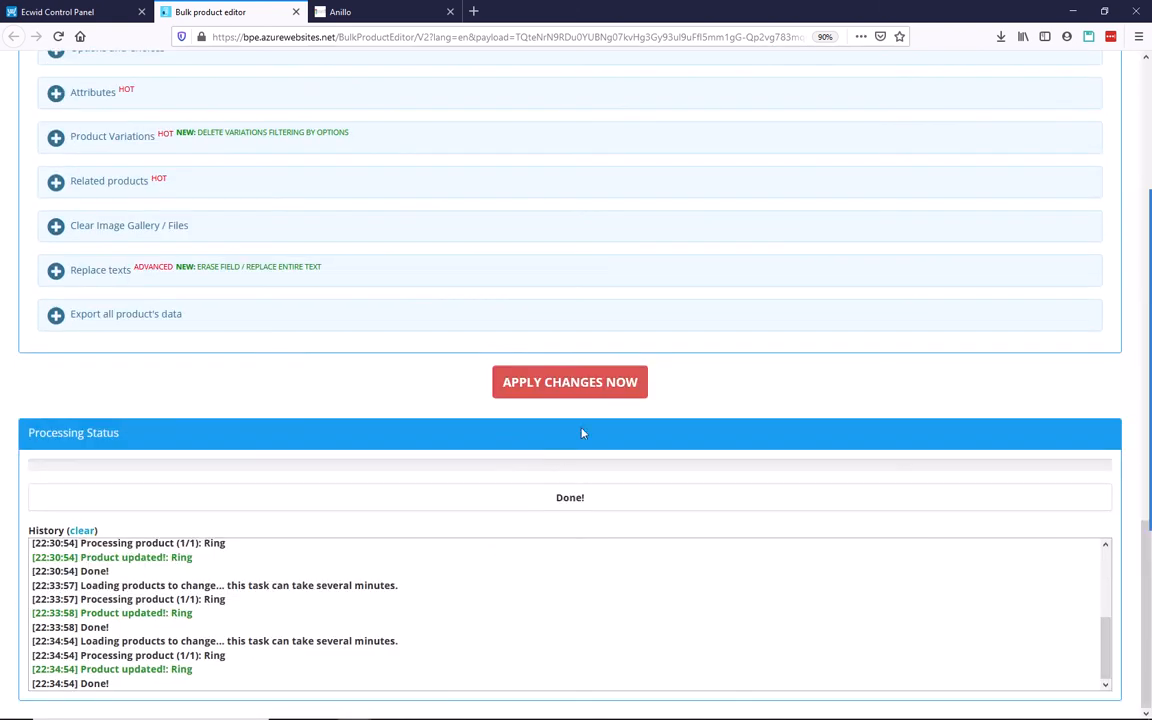
click(569, 382)
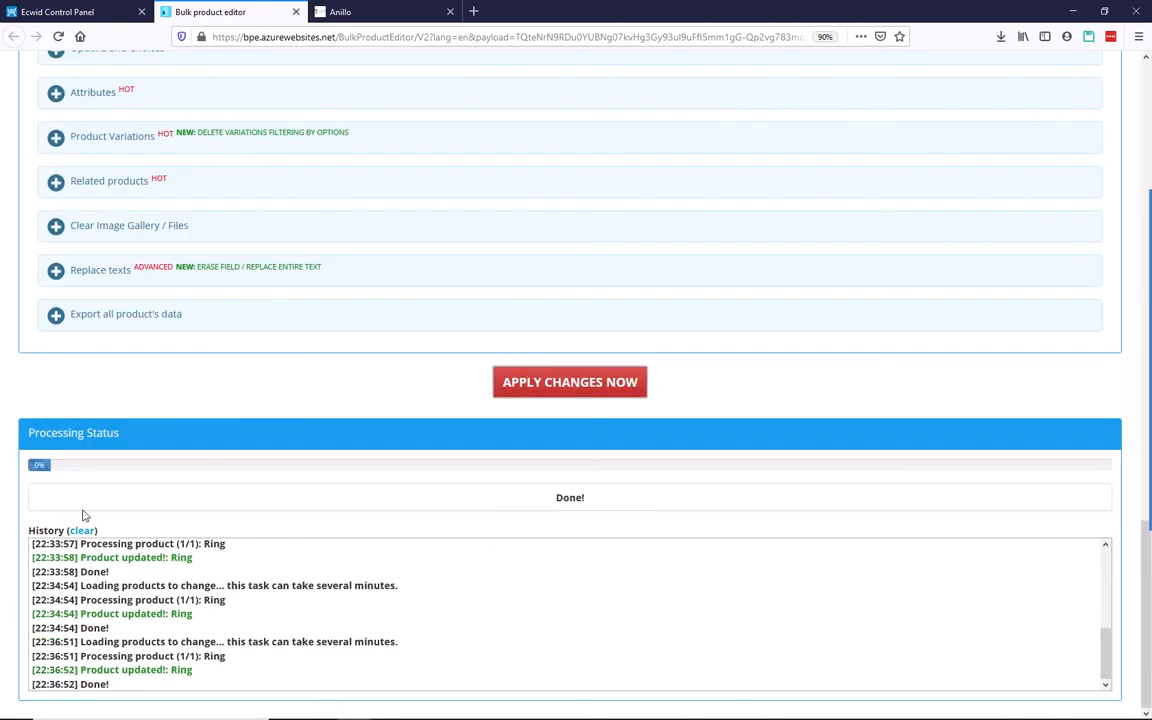
click(57, 11)
click(58, 36)
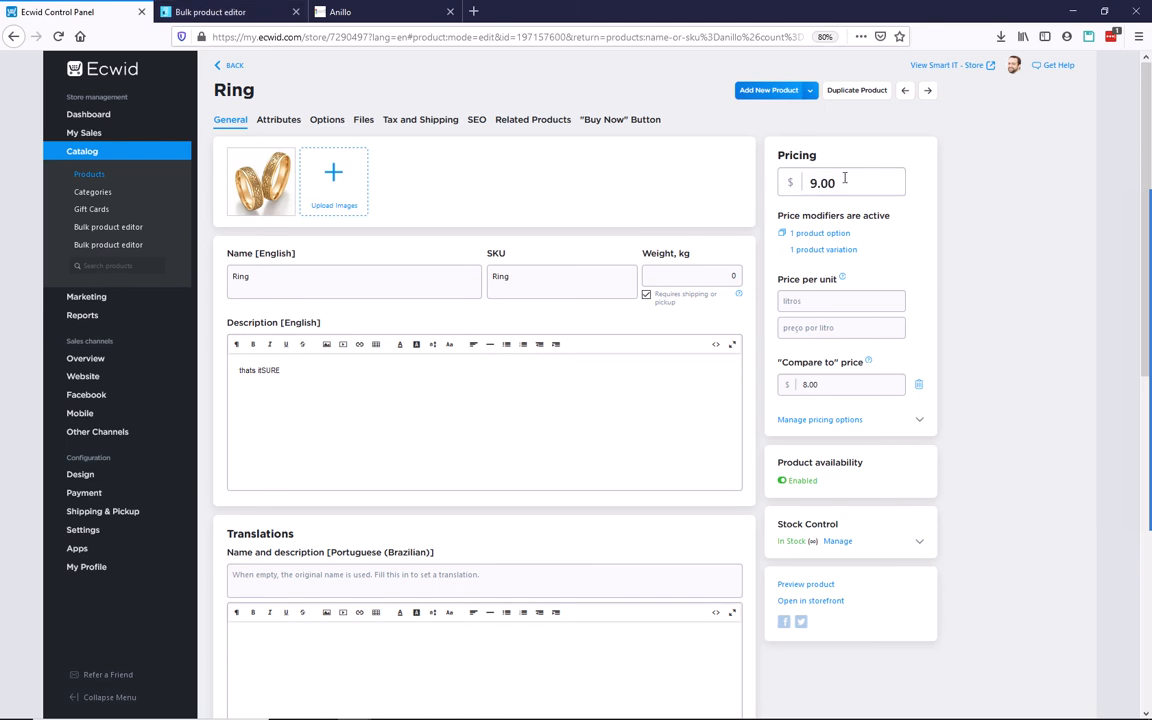
Step: Set the Ring's price to $12.42 and save the product
drag(844, 182, 779, 183)
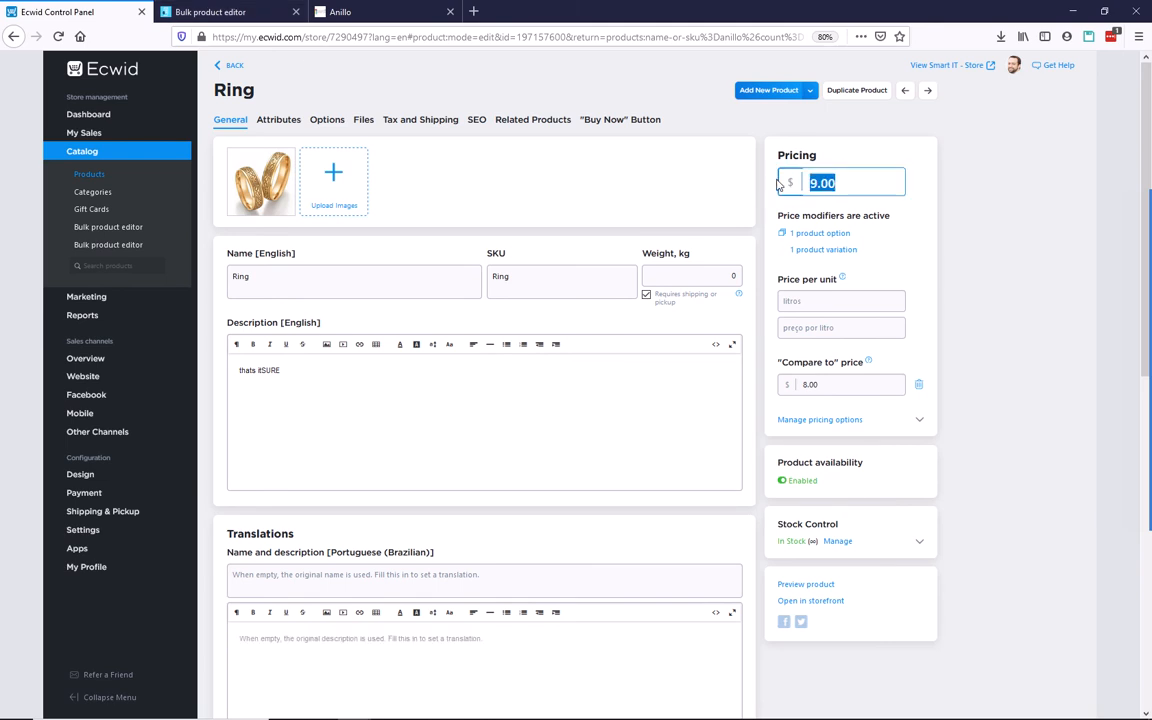
text(12.42)
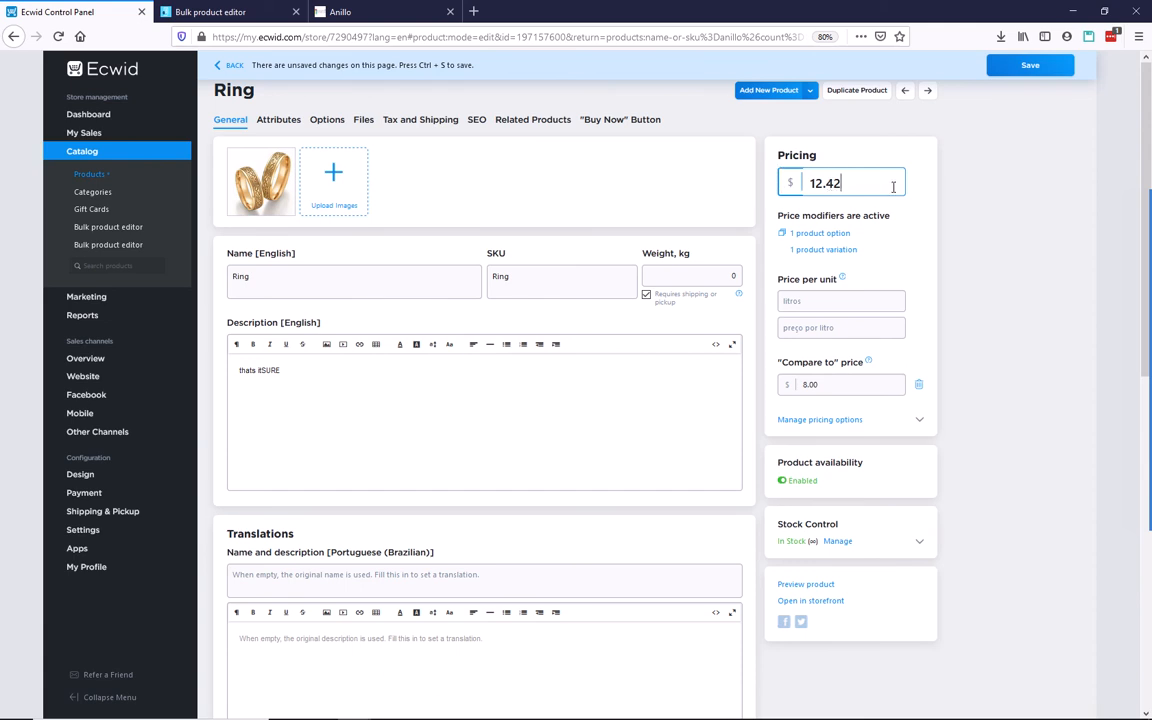
click(1030, 67)
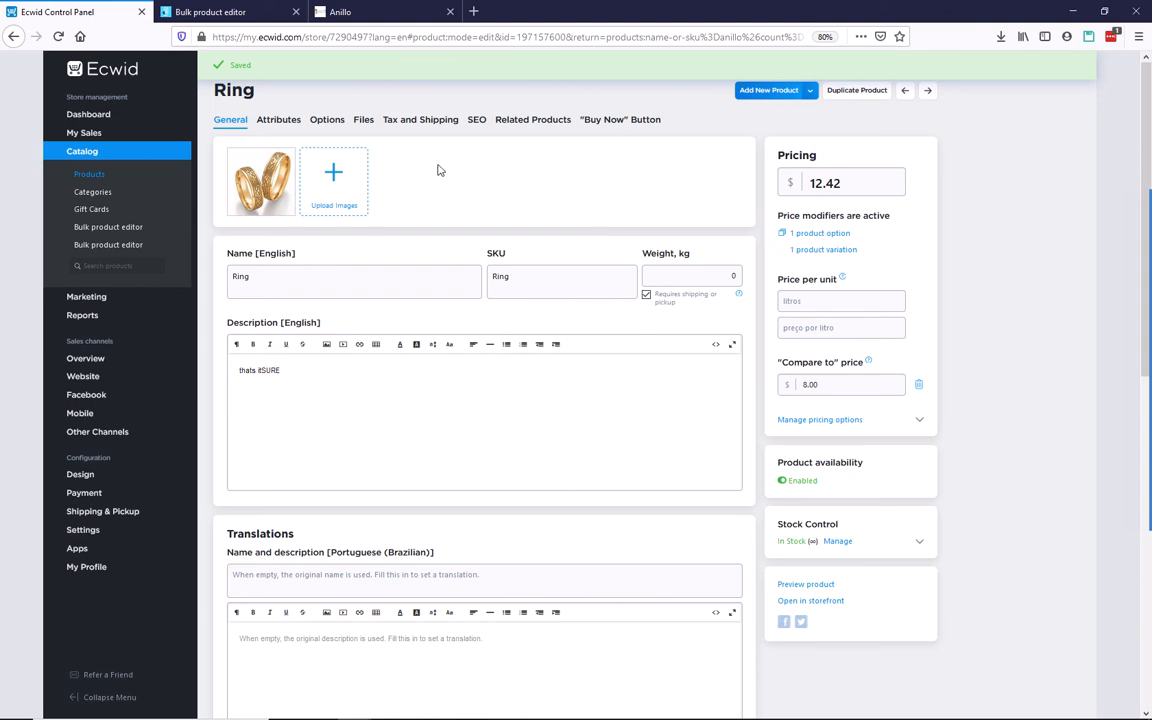
Step: Switch to the Bulk product editor, disable deleting all bulk discounts and clear the price change rules
click(214, 12)
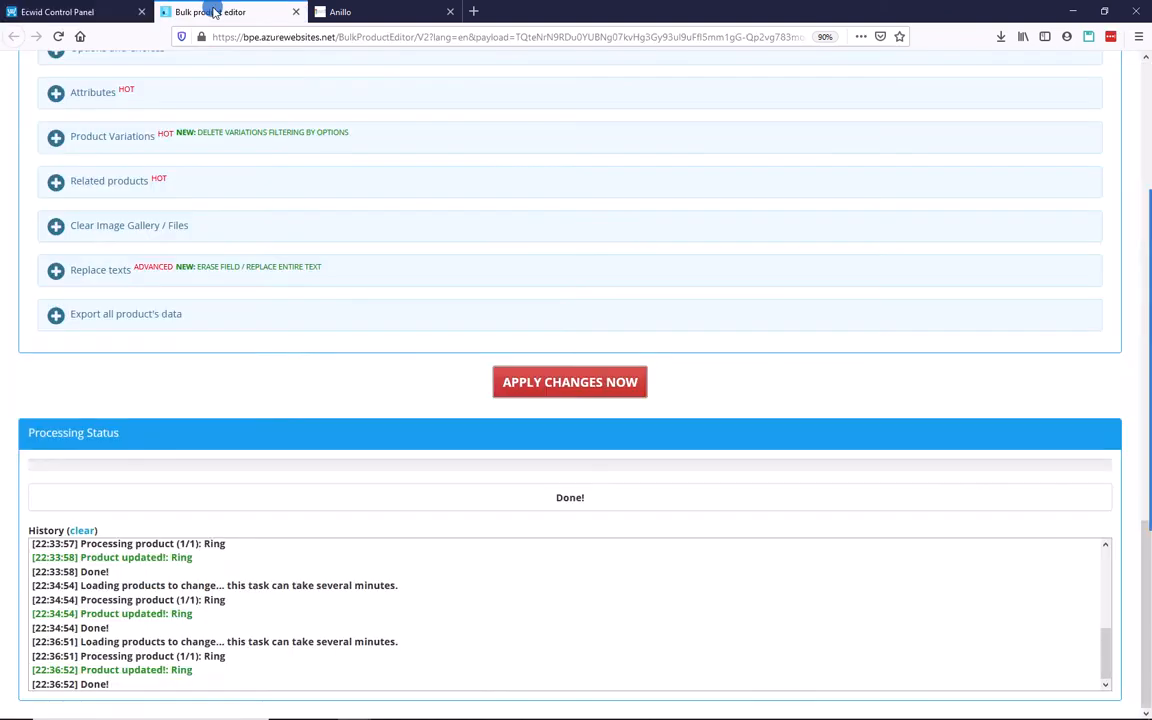
scroll(563, 253, up, 3)
scroll(563, 253, up, 5)
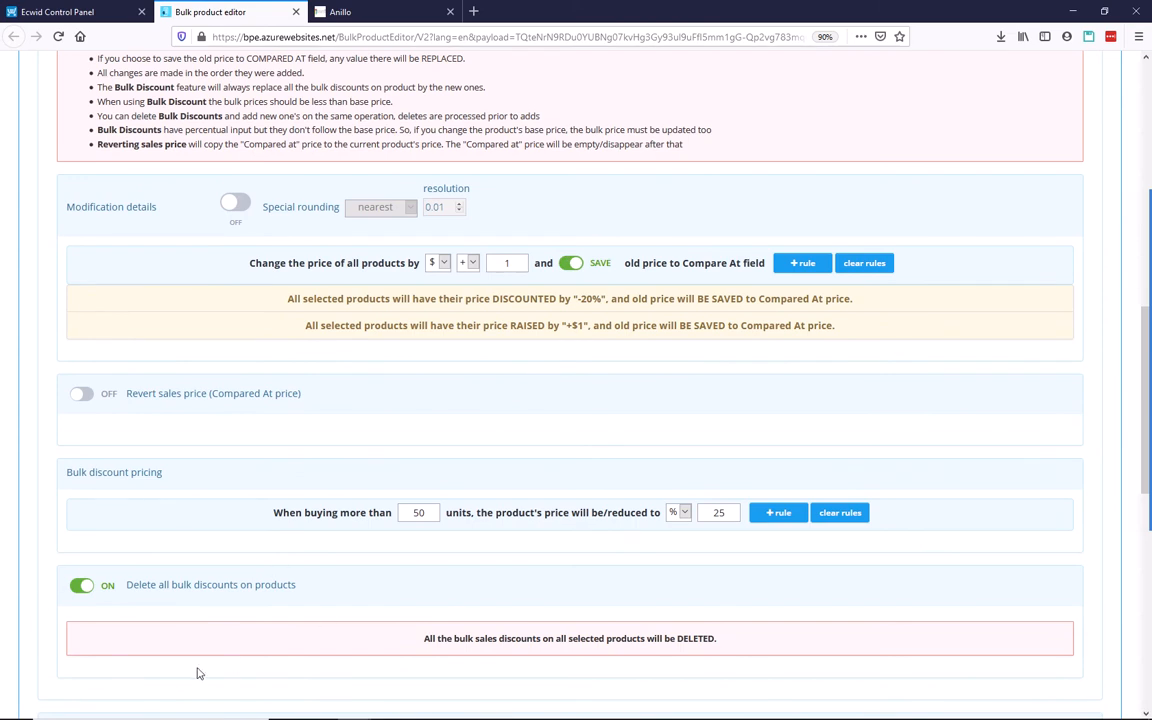
click(80, 585)
scroll(405, 392, up, 1)
scroll(405, 392, up, 2)
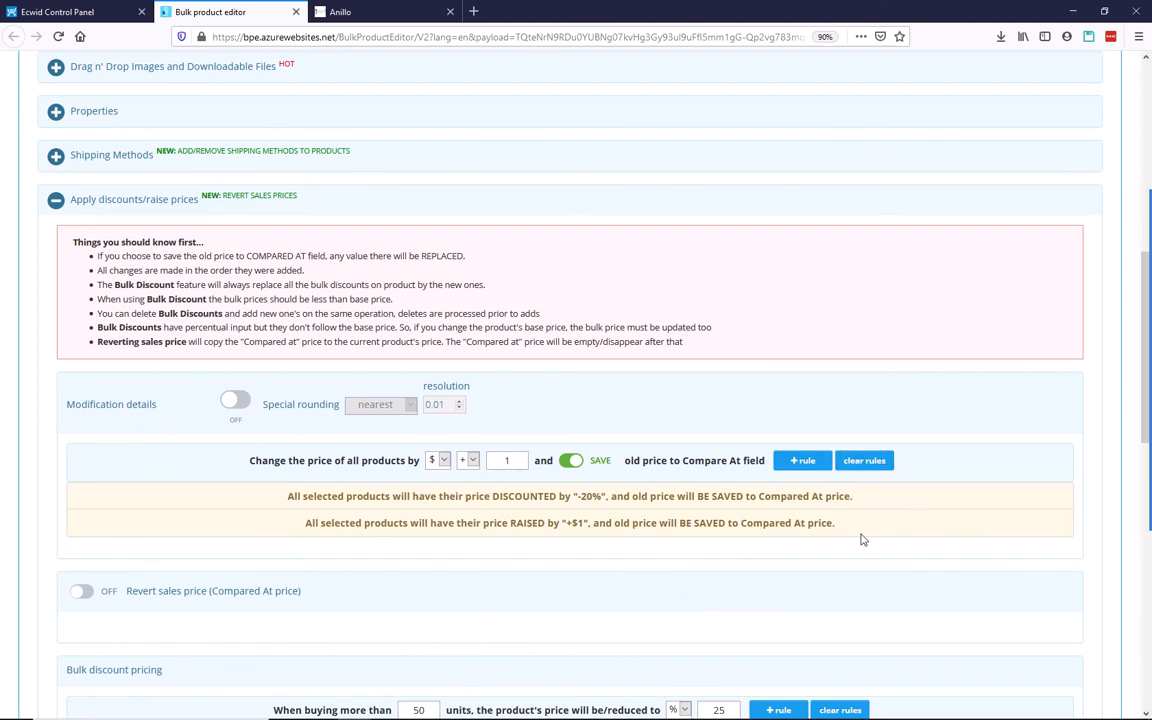
scroll(869, 536, down, 1)
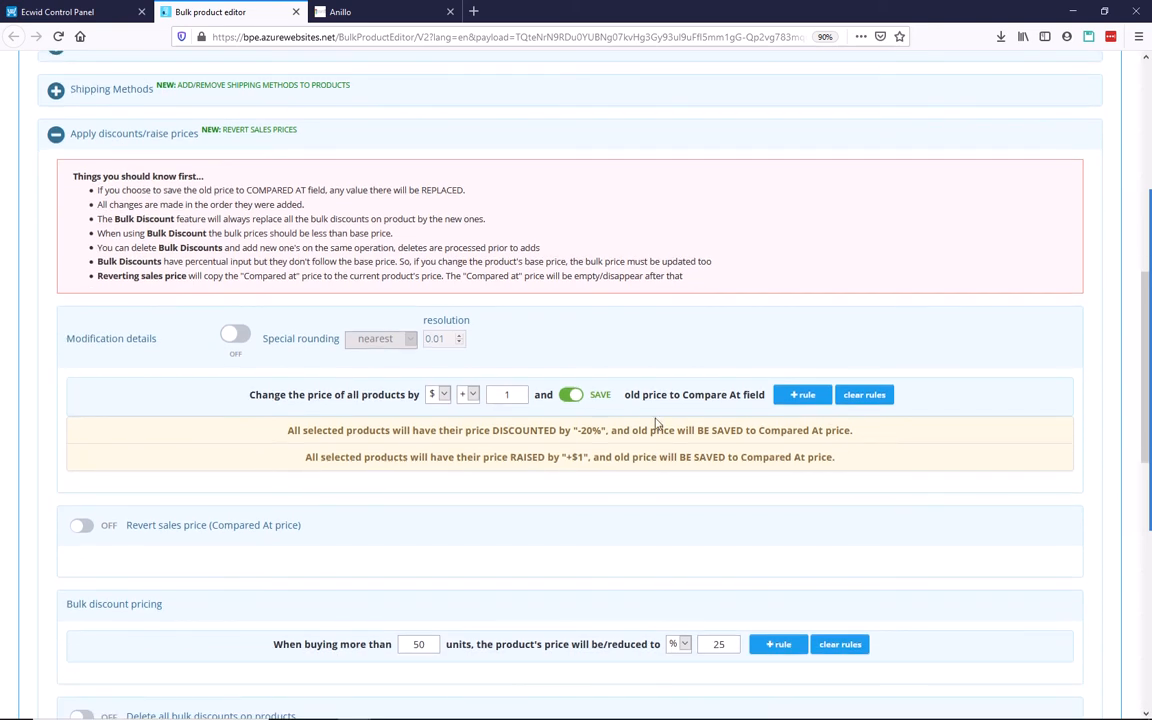
click(860, 396)
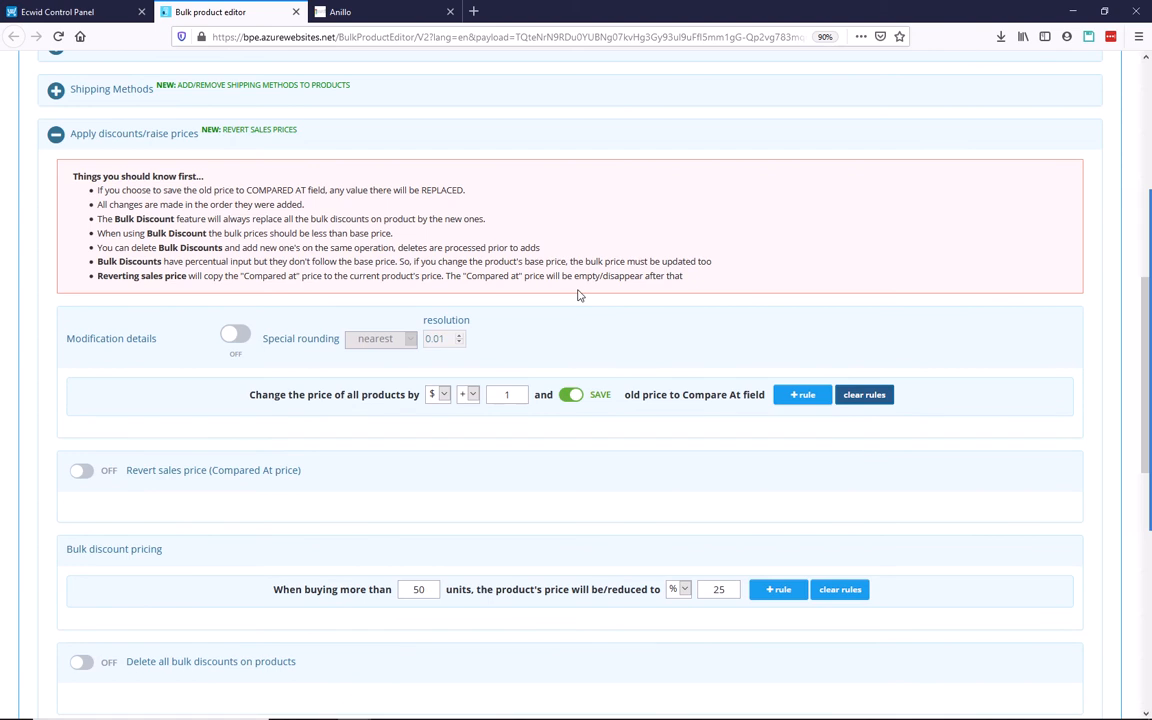
Step: Switch to the Ecwid Control Panel, try a price of $13.66 for the Ring and undo the edit
click(78, 14)
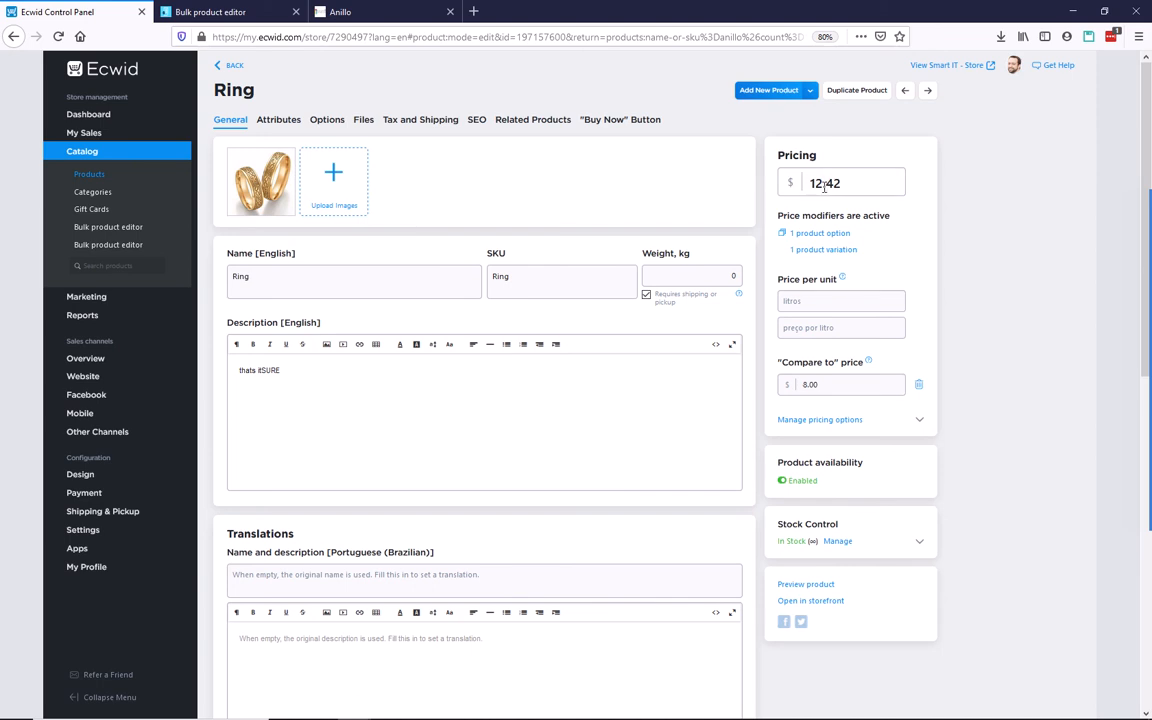
double_click(823, 183)
text(13)
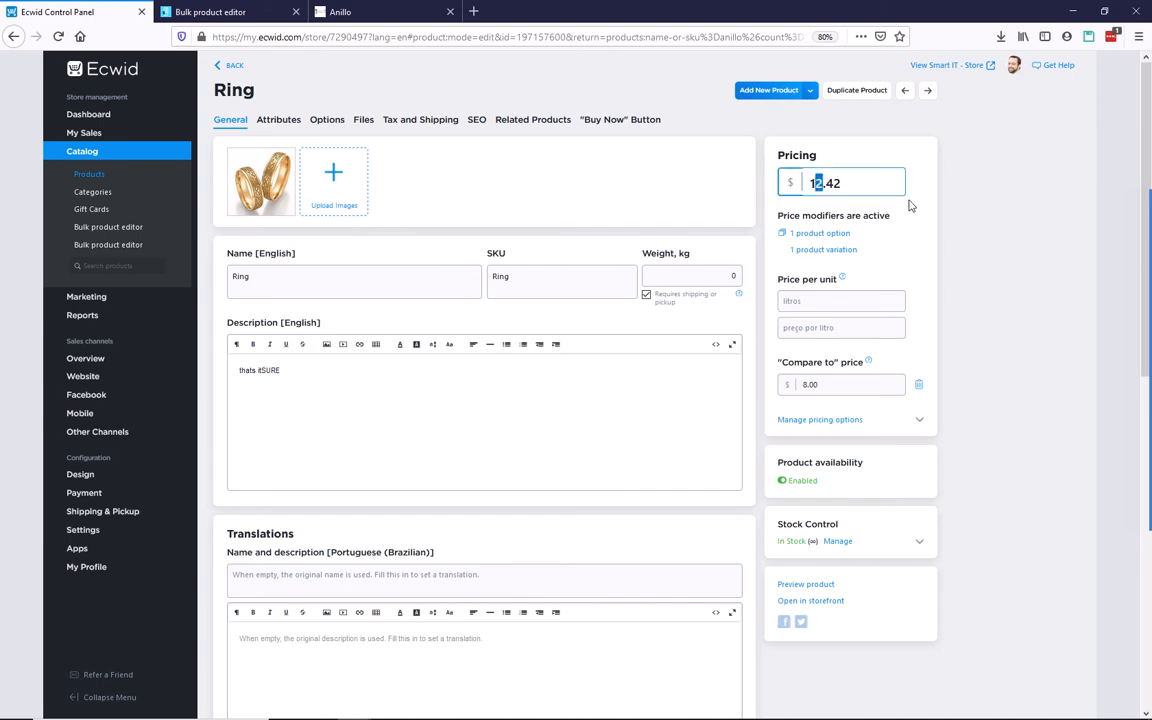
drag(842, 183, 826, 183)
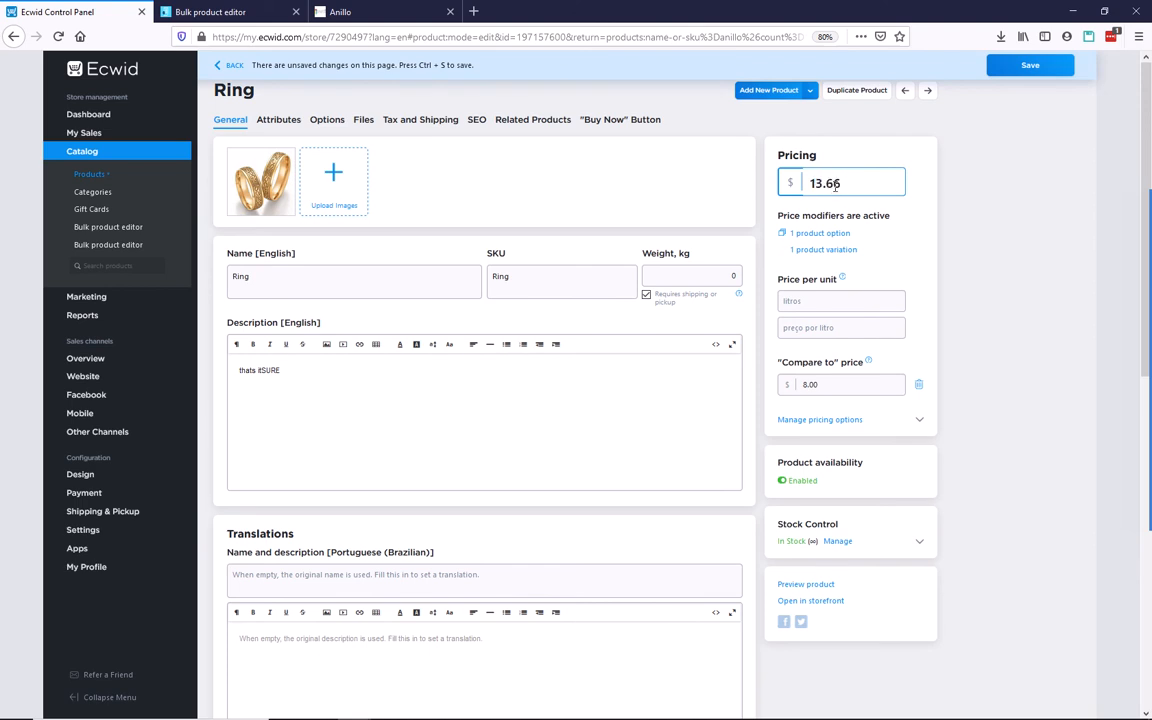
key(ctrl+z)
key(ctrl+z)
key(ctrl+s)
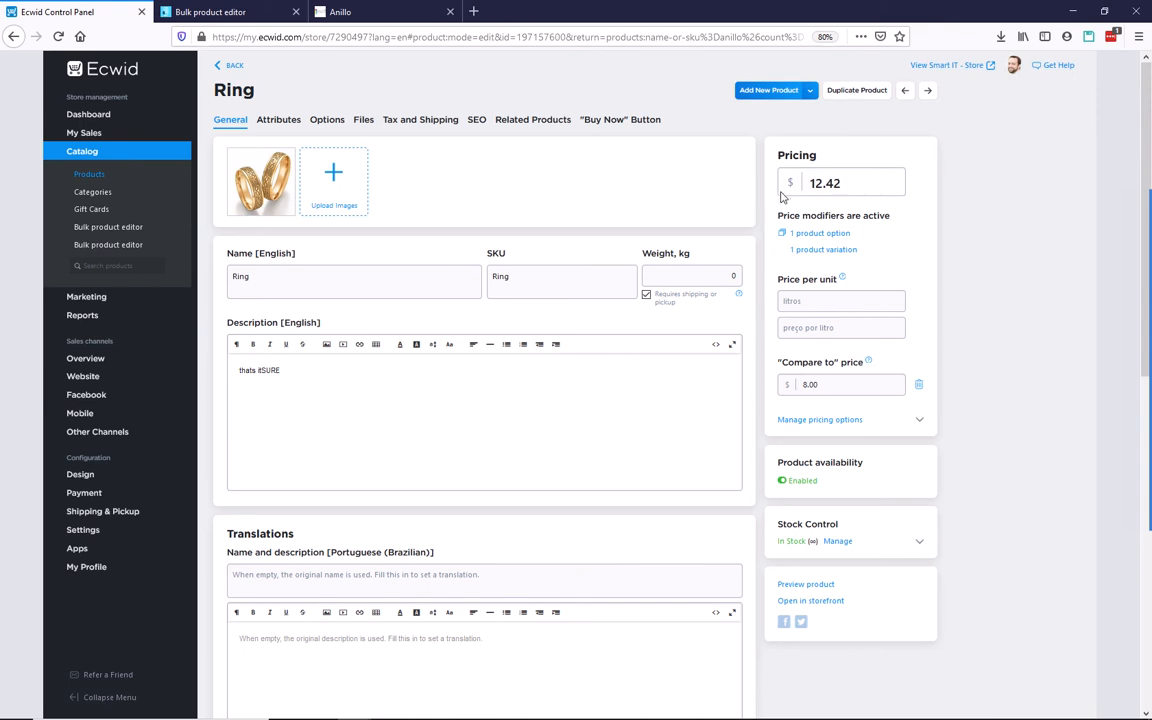
Step: Switch to the Bulk product editor and add a rule raising prices by 10%, saving the old price to the Compare At field
click(150, 12)
click(211, 14)
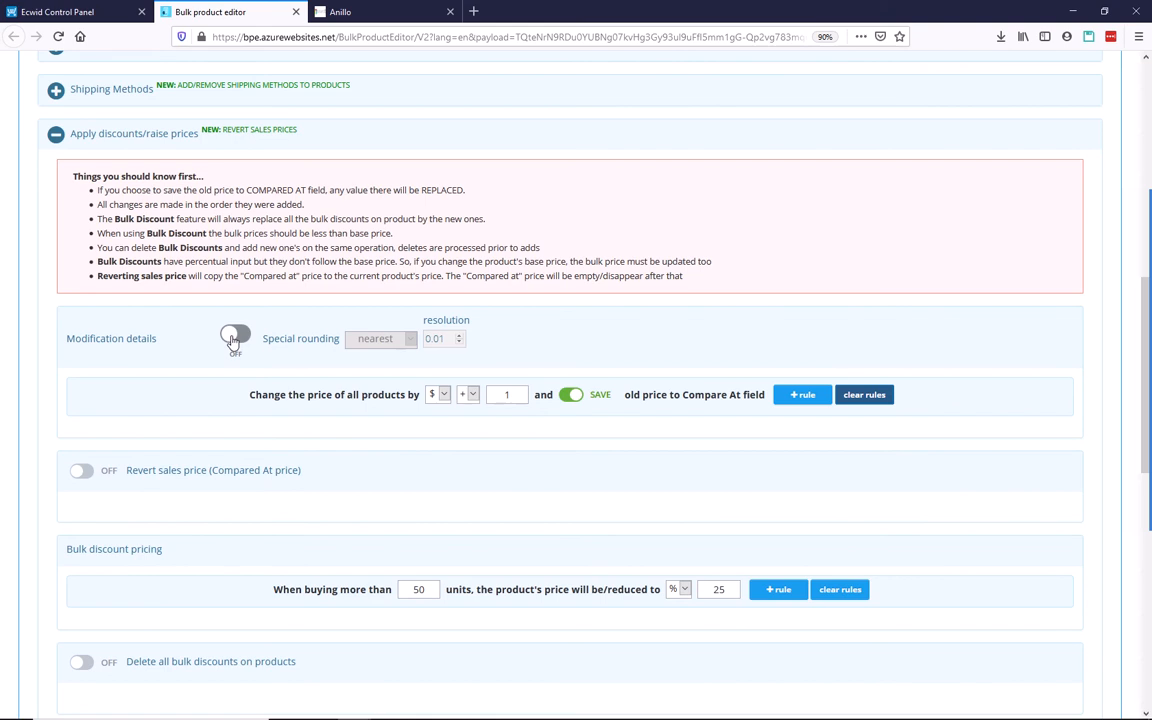
click(437, 394)
click(440, 428)
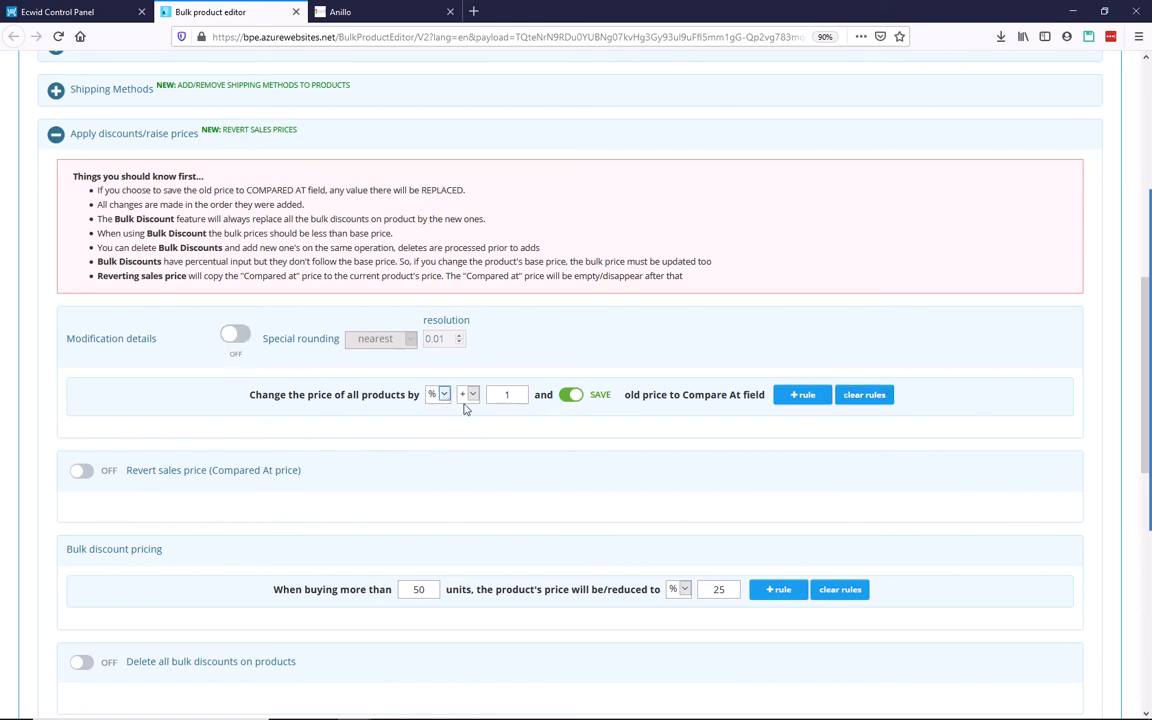
click(470, 396)
click(466, 408)
double_click(509, 394)
text(10)
click(805, 396)
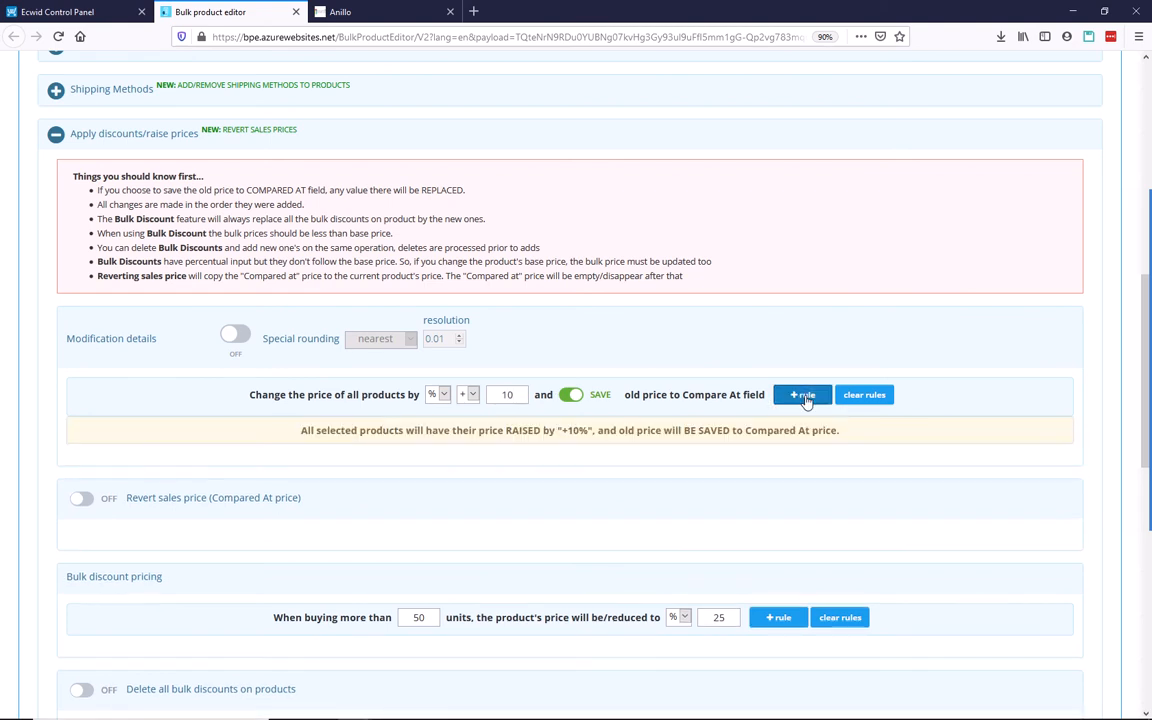
Step: Enable special rounding to the nearest value with a resolution of 0.50
click(107, 14)
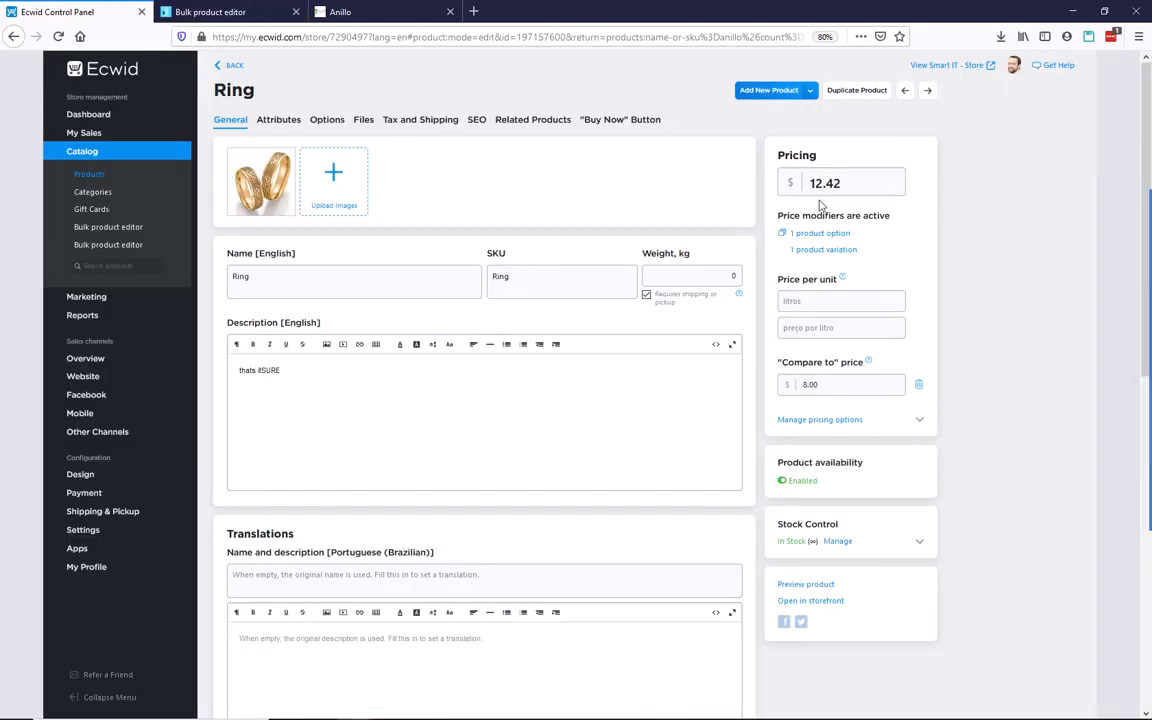
click(210, 12)
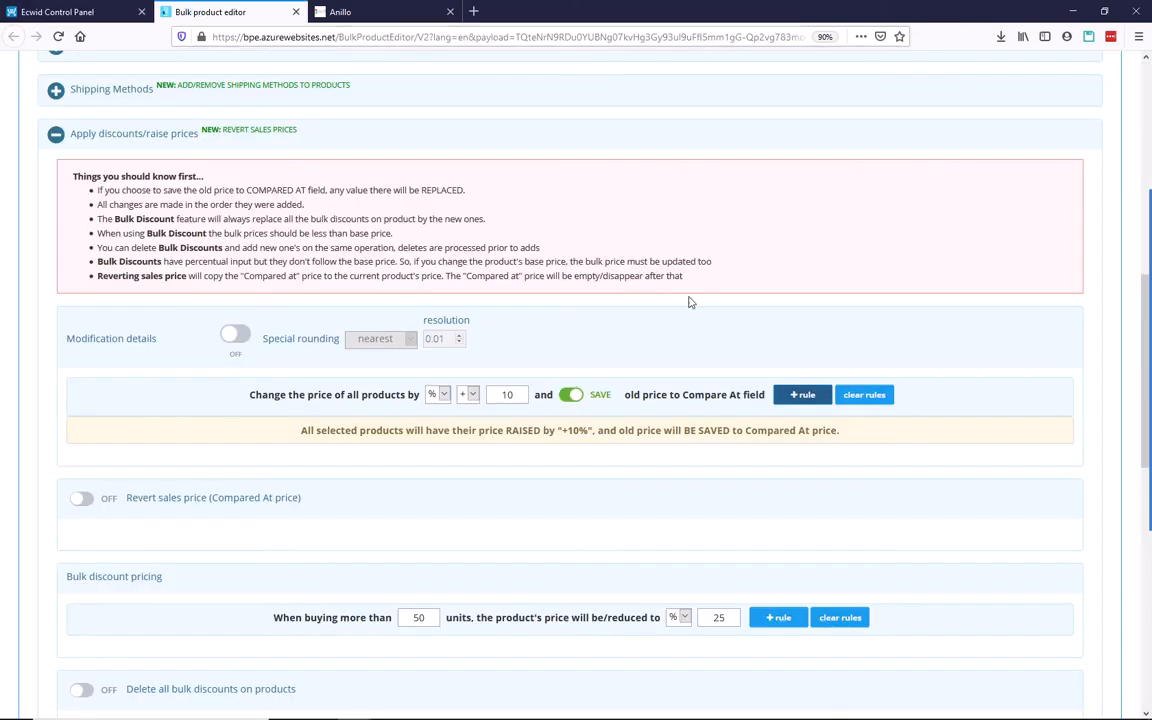
click(233, 334)
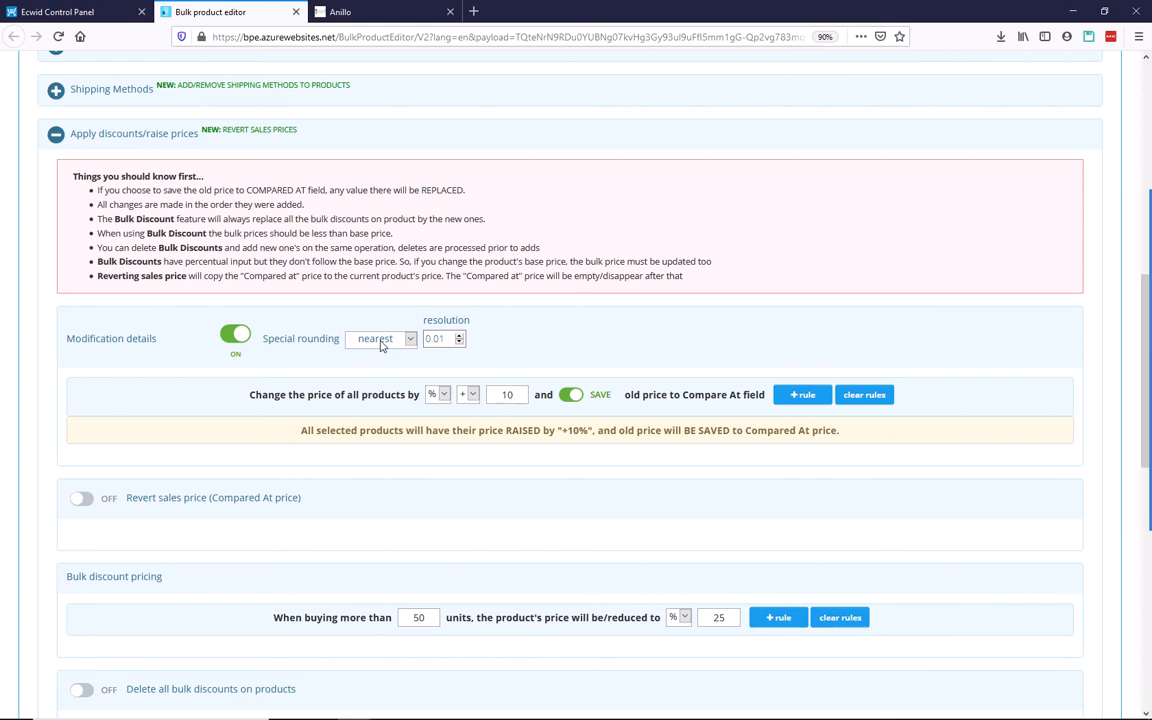
double_click(435, 338)
text(0.50)
click(466, 342)
double_click(434, 339)
Step: Apply the rounded 10% price raise to the Ring and check its refreshed price in the Ecwid Control Panel
click(96, 11)
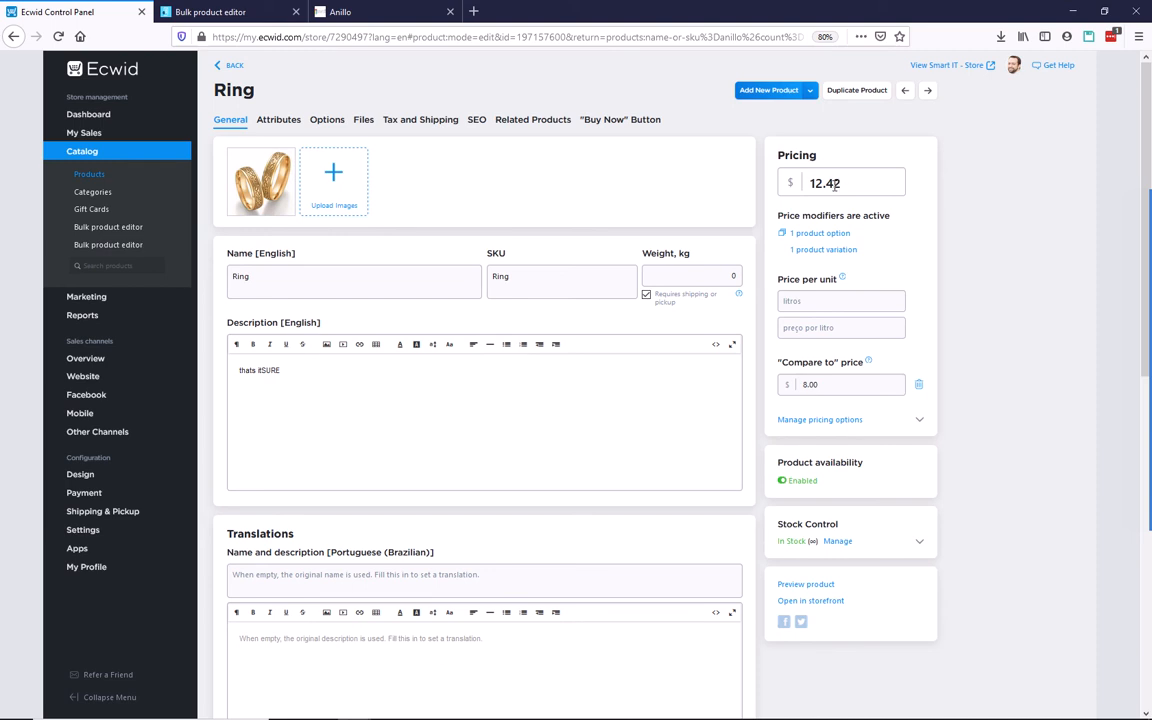
click(209, 11)
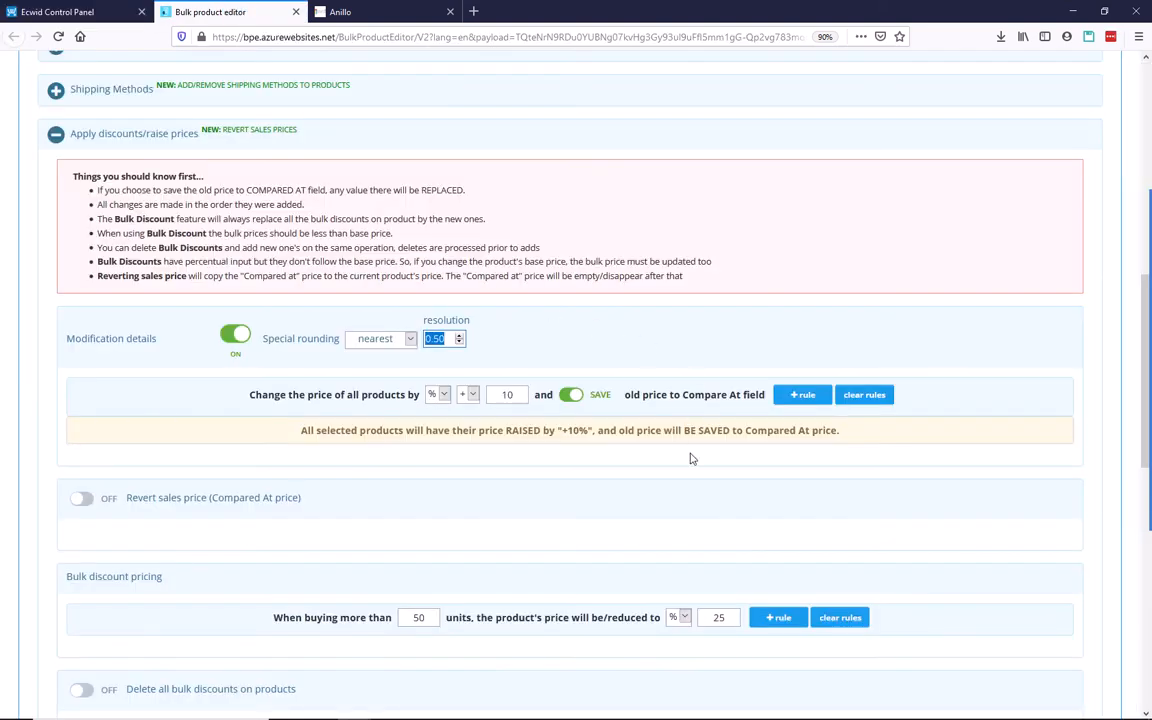
scroll(680, 425, down, 1)
scroll(535, 387, down, 2)
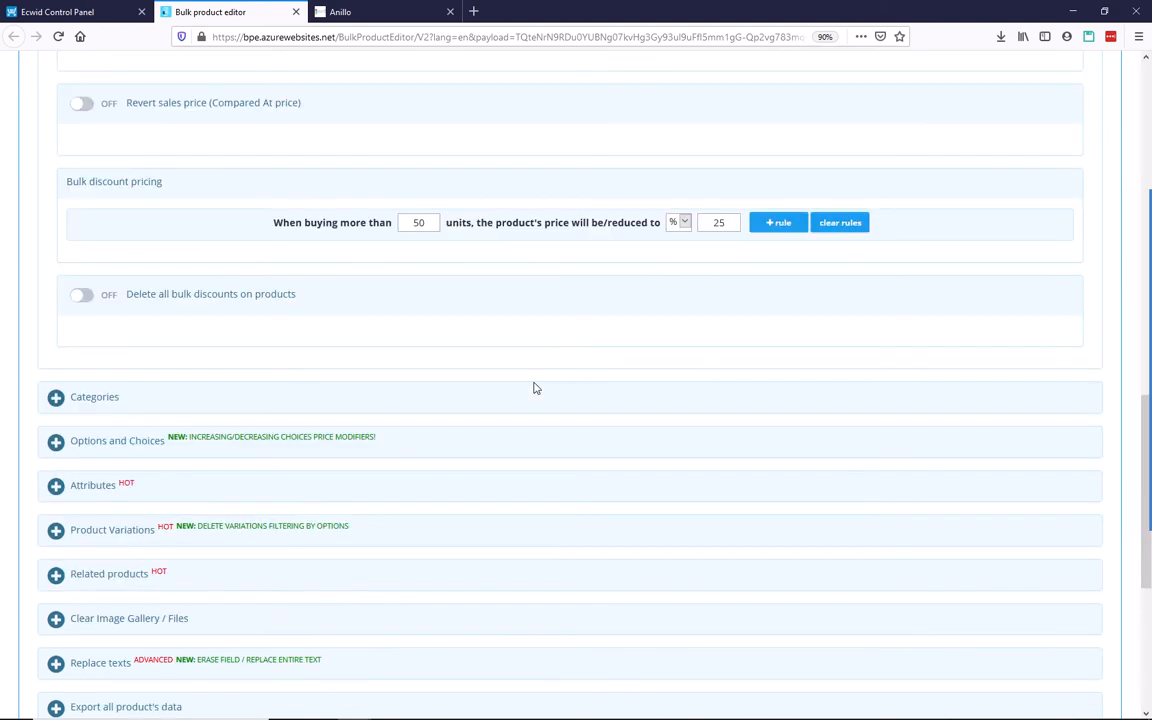
scroll(535, 387, down, 2)
click(591, 514)
scroll(230, 466, down, 1)
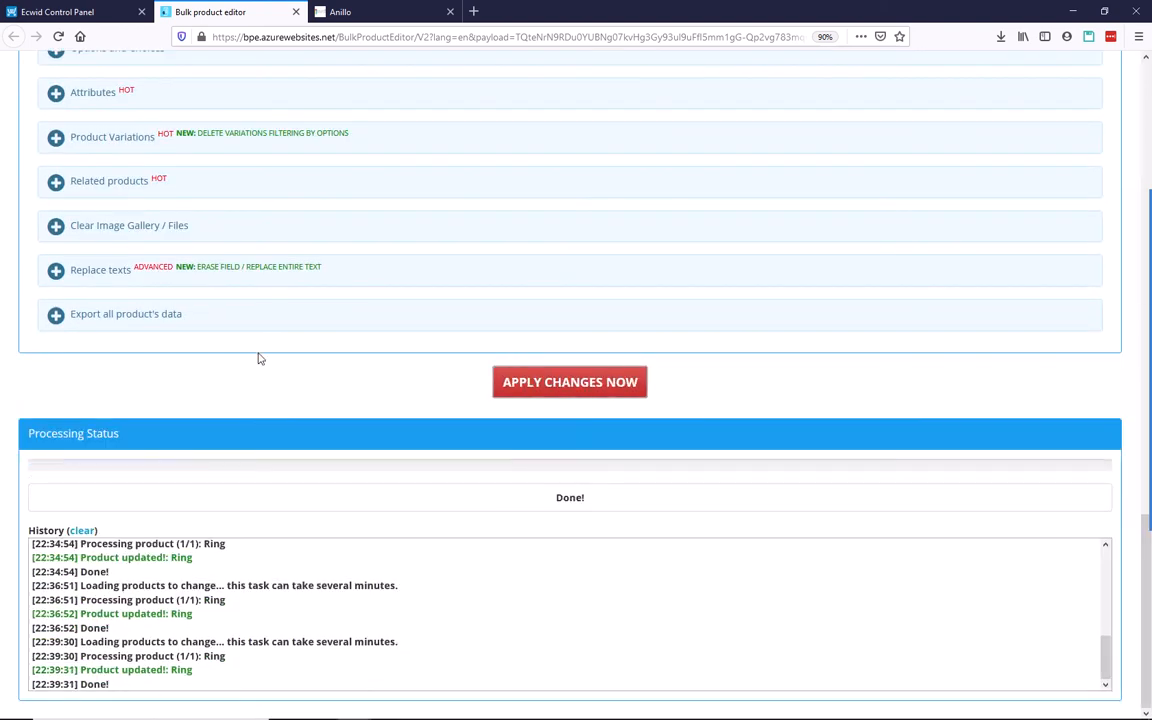
click(88, 13)
click(58, 36)
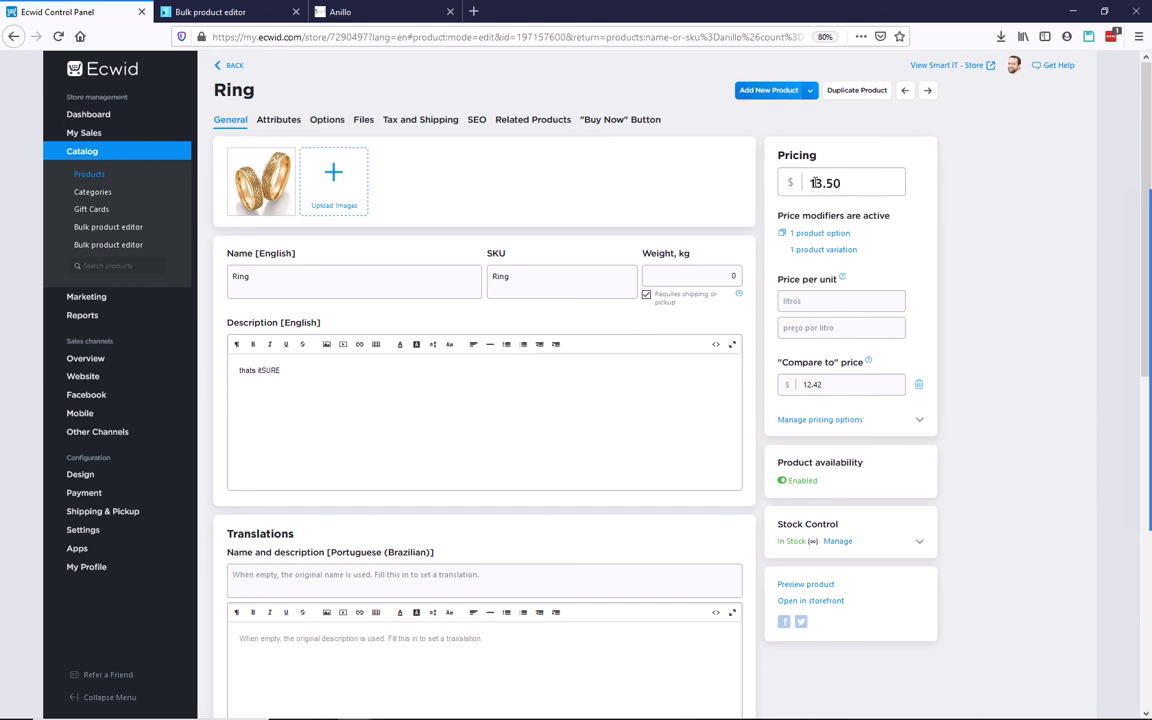
Step: Set the Ring's price to $12.42 and save the product
double_click(848, 183)
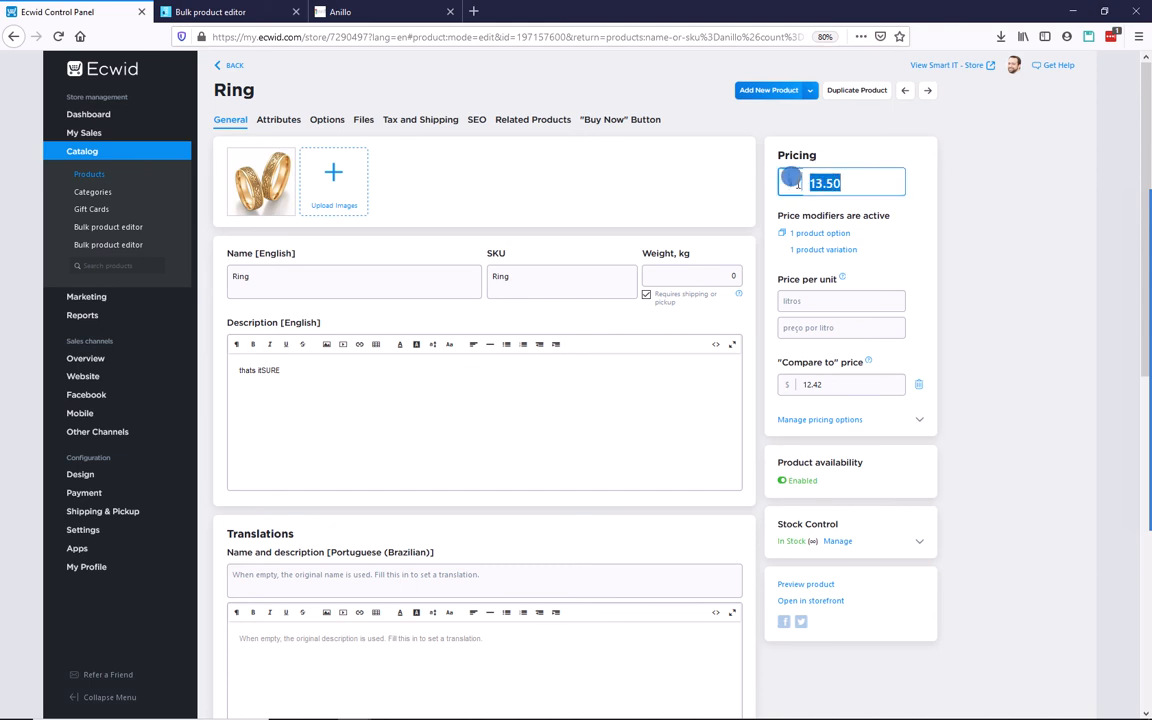
text(12.42)
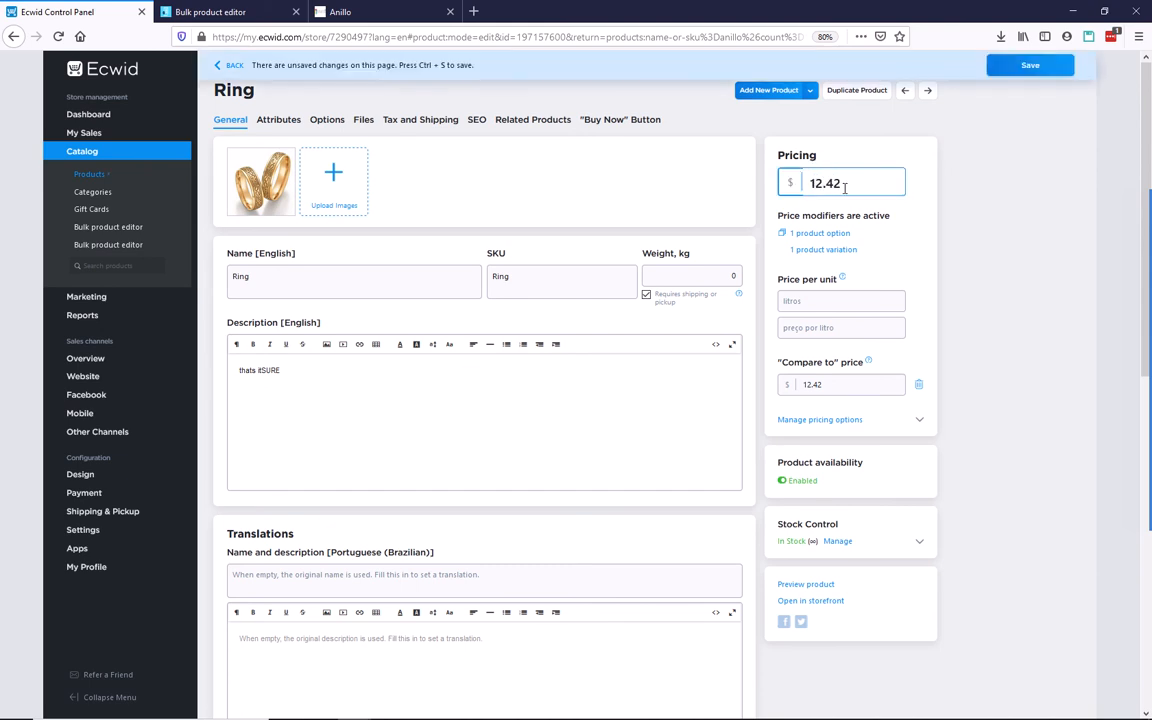
click(1036, 68)
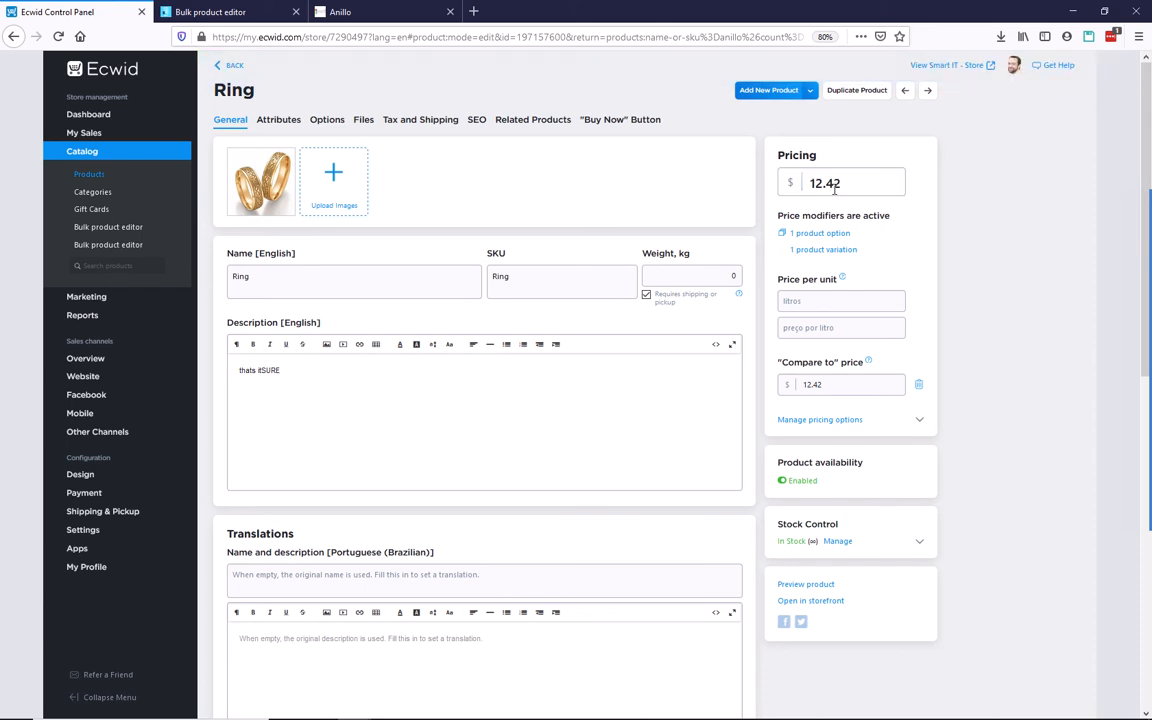
Step: Switch to the Bulk product editor and set the special rounding to ceil with a resolution of 0.20
click(210, 12)
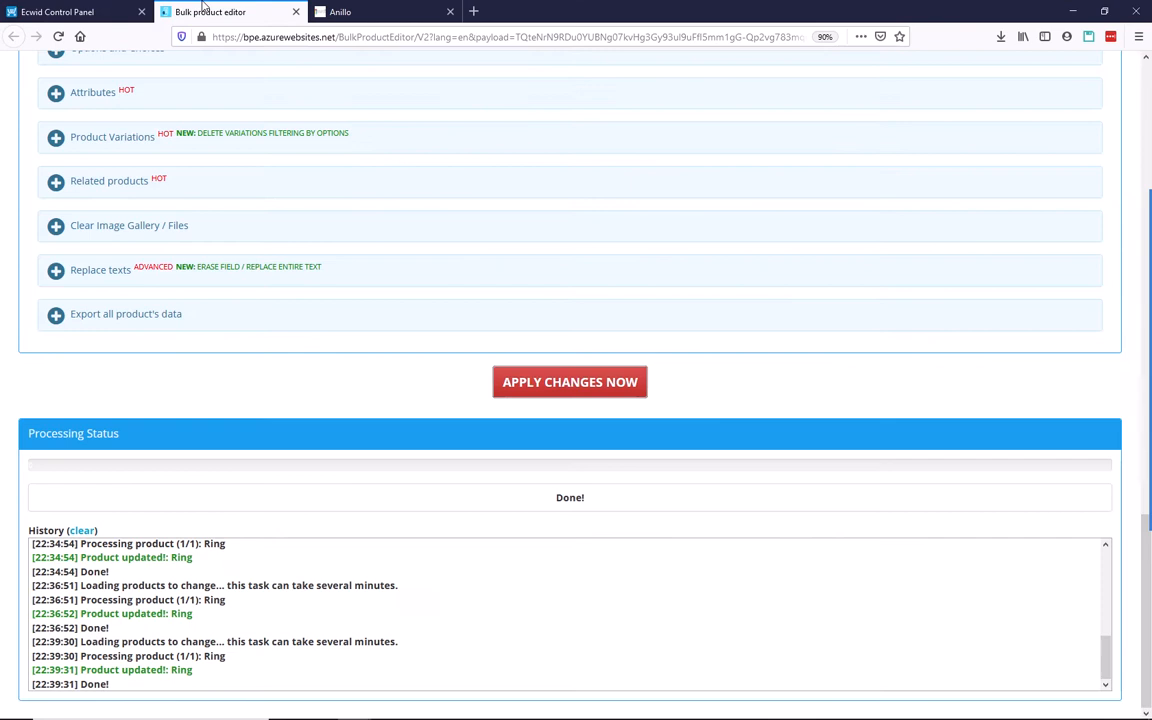
scroll(400, 260, up, 5)
scroll(413, 278, up, 5)
click(376, 274)
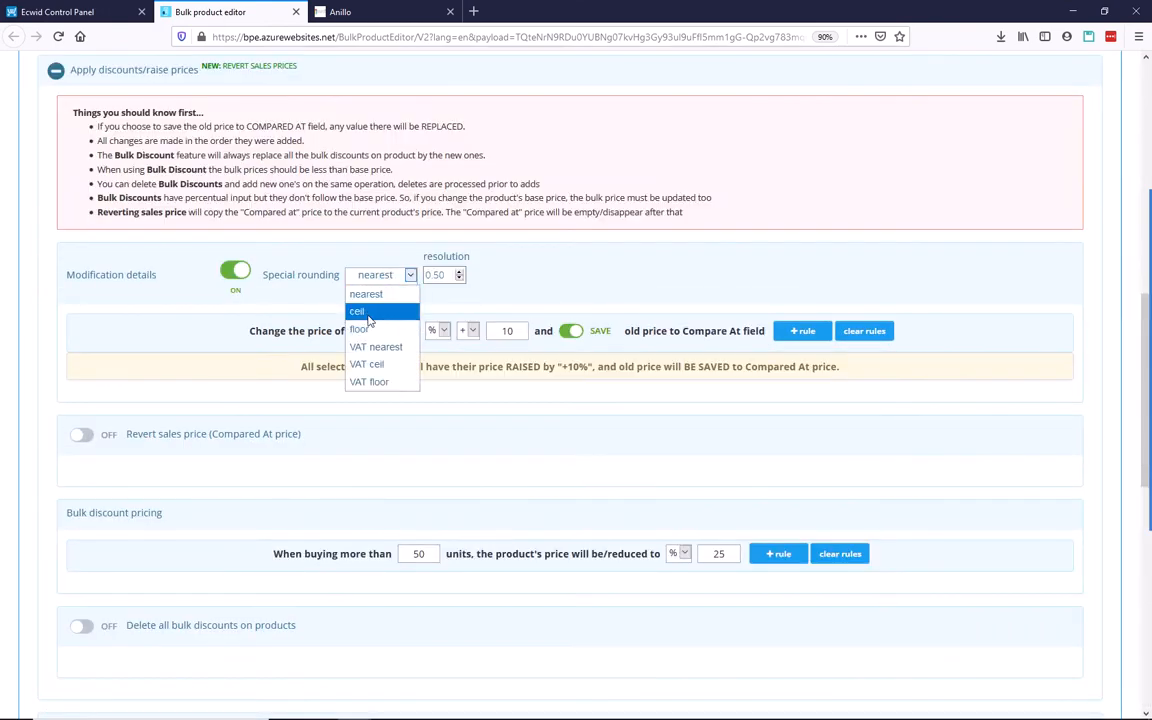
click(369, 312)
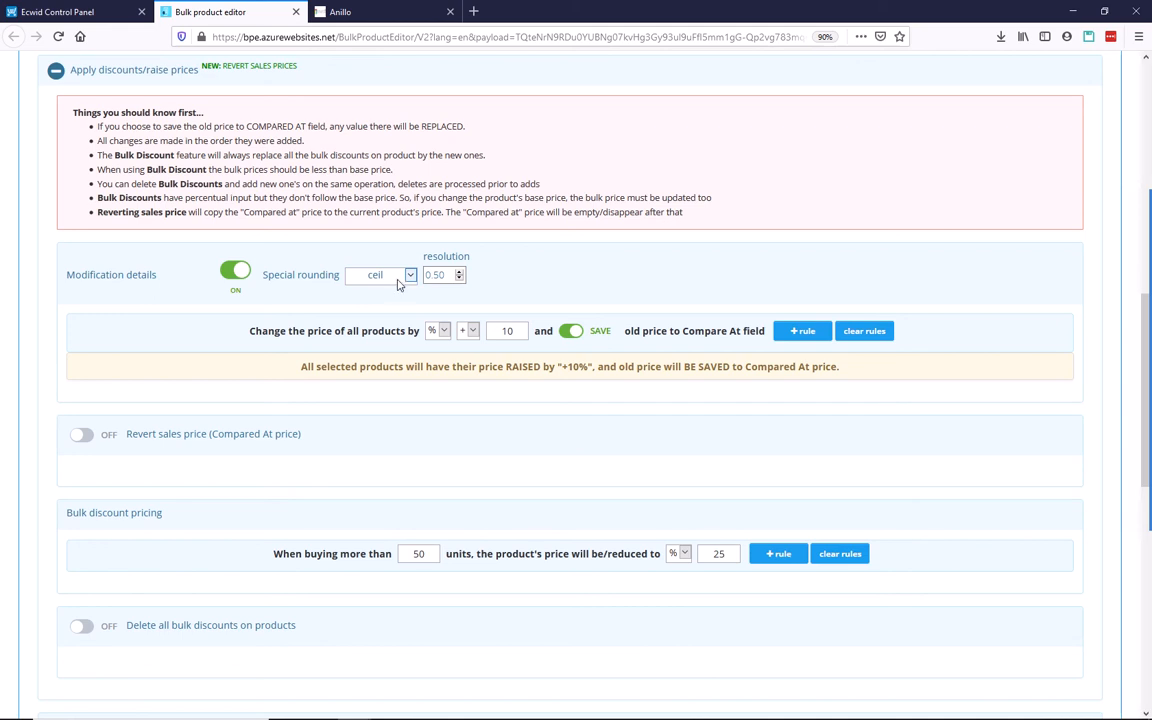
click(433, 275)
double_click(440, 275)
text(20)
click(480, 292)
click(436, 275)
triple_click(446, 275)
click(444, 275)
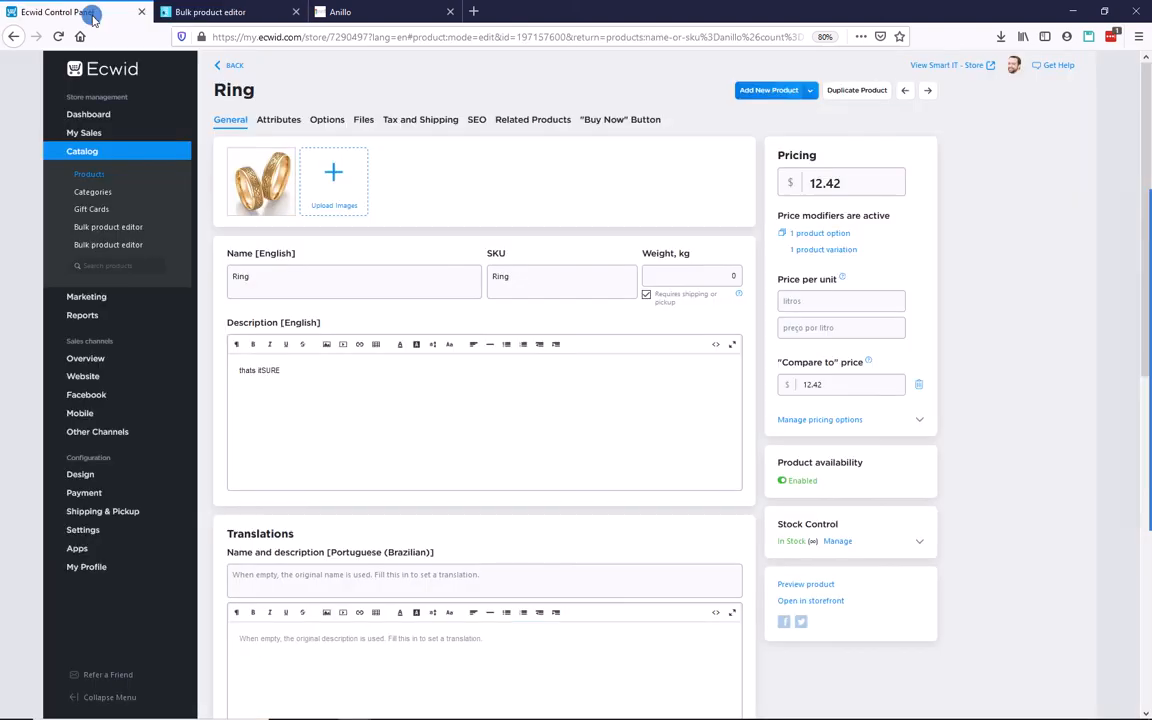
Step: Apply the 10% price raise with ceil rounding to the Ring and check its refreshed price in the Ecwid Control Panel
click(80, 12)
key(ctrl+Tab)
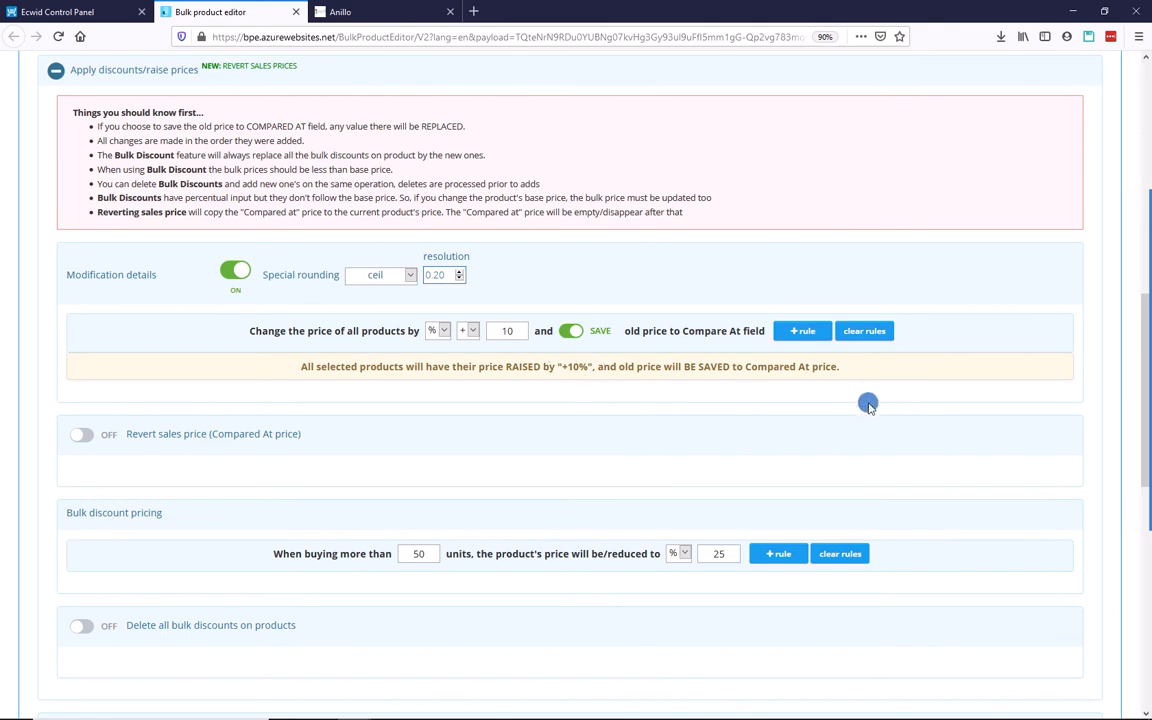
scroll(939, 439, down, 5)
scroll(941, 442, down, 3)
click(557, 392)
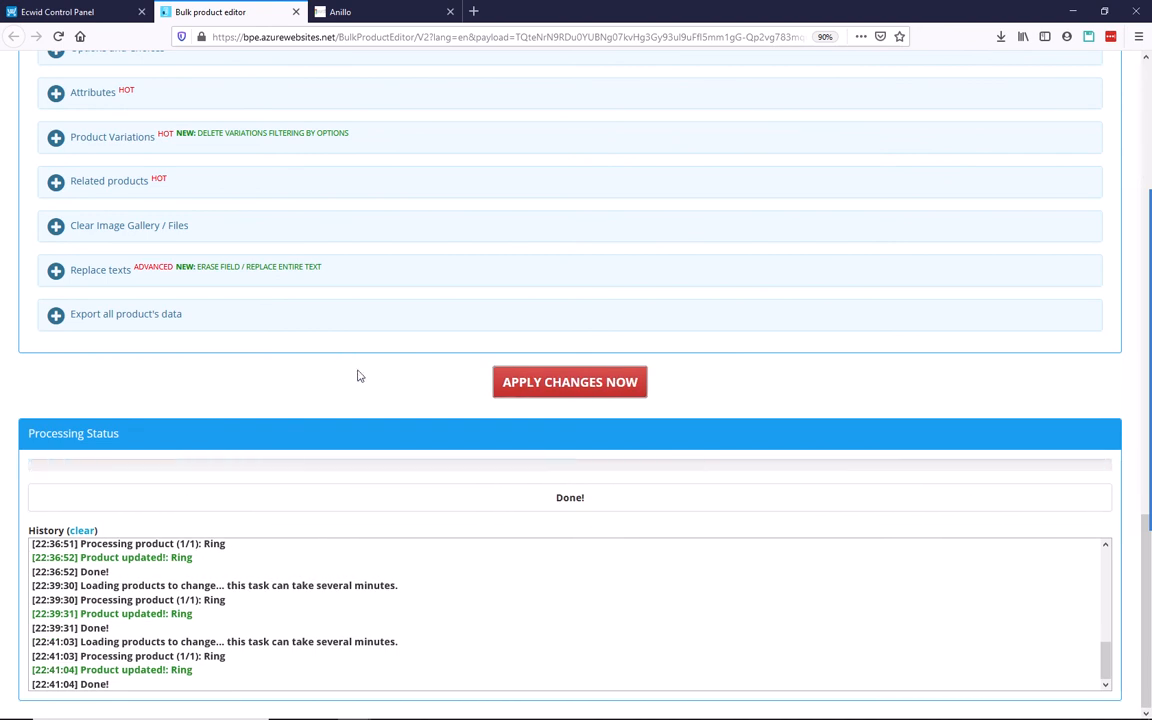
scroll(360, 385, up, 10)
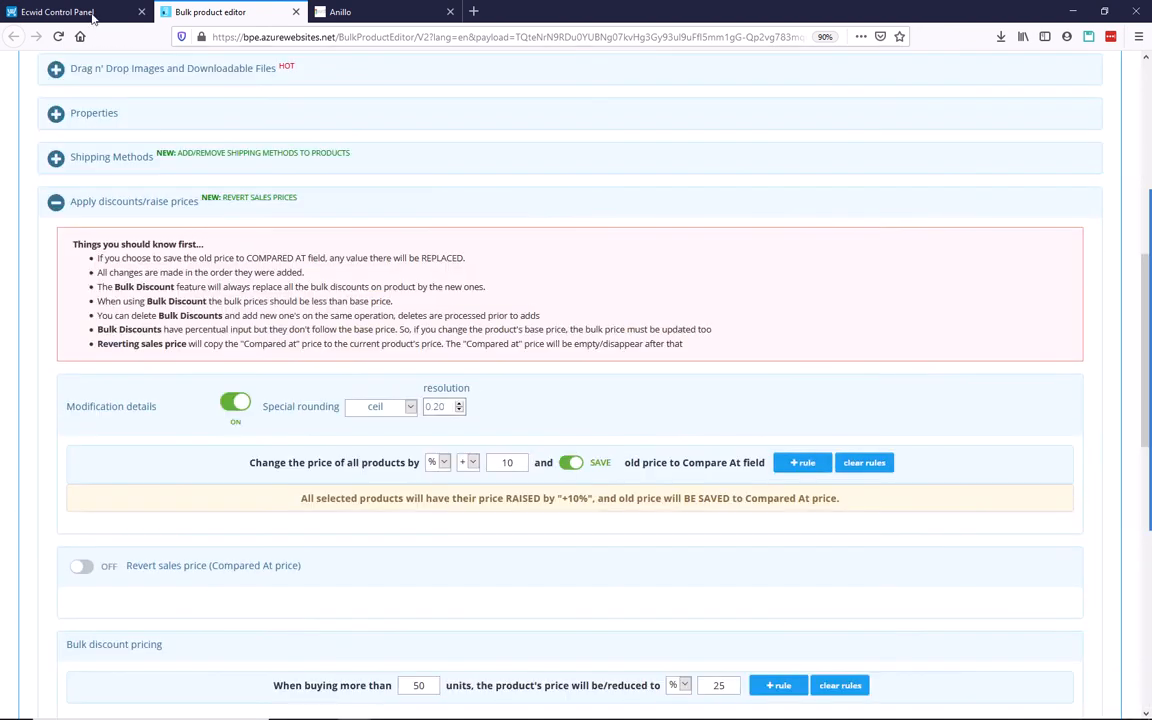
click(95, 13)
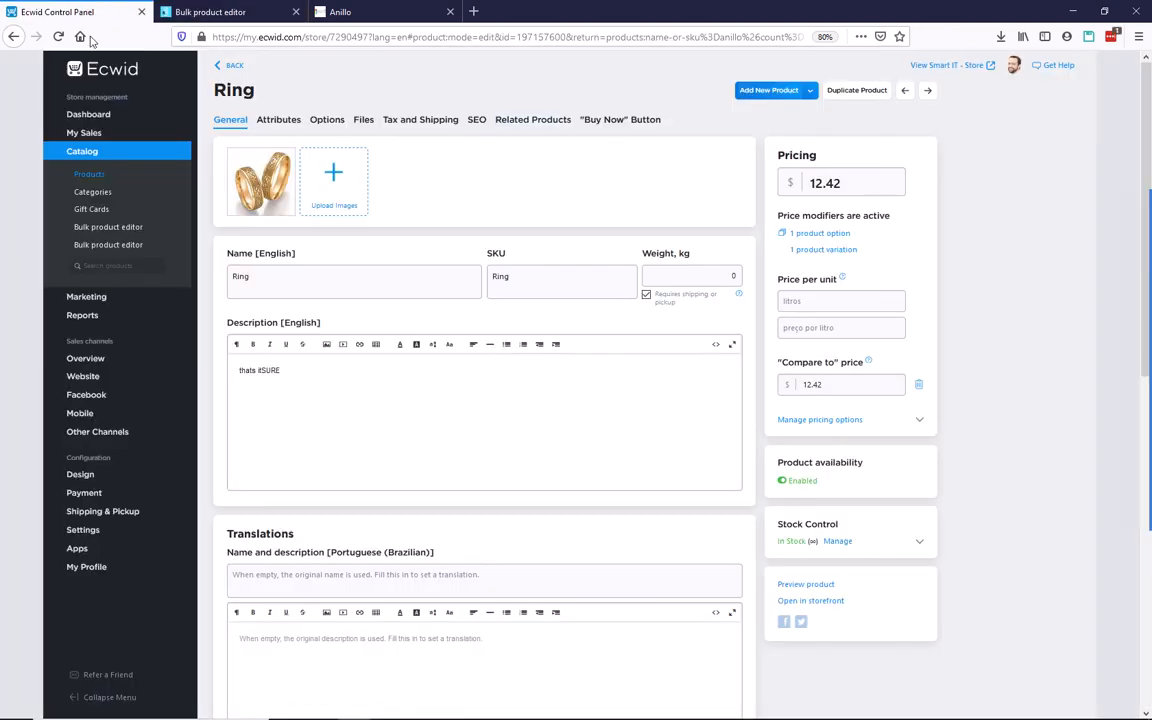
click(58, 36)
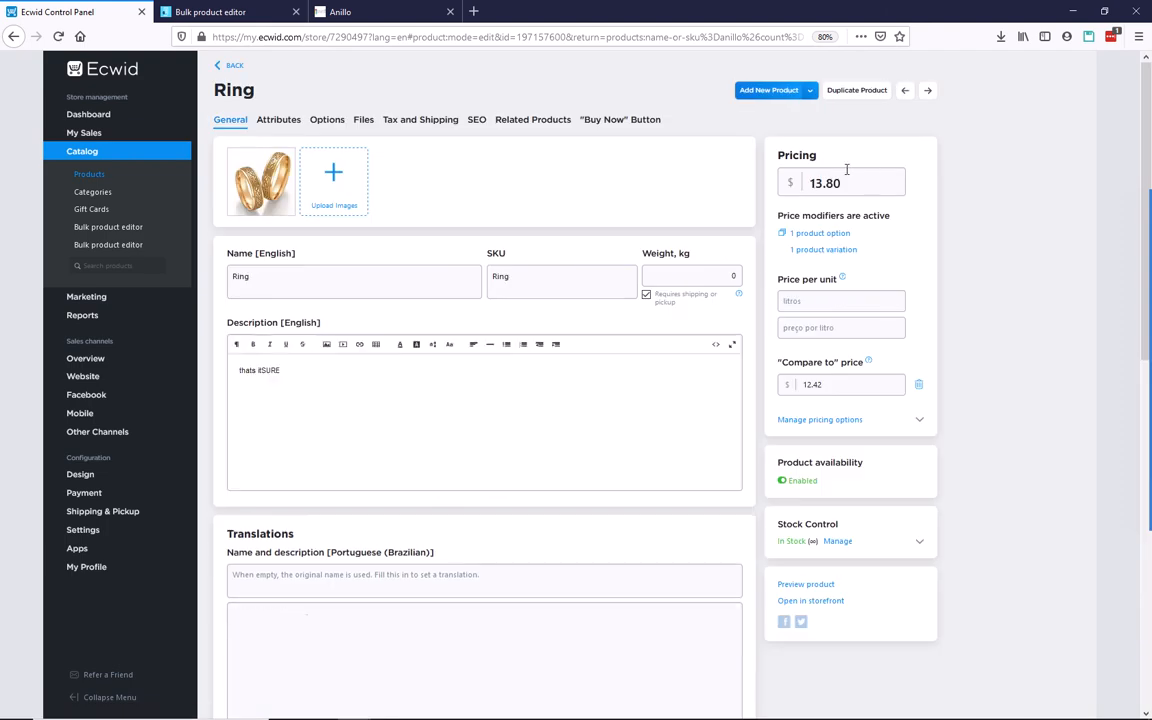
Step: Reset the Ring's price to $12.42
click(850, 182)
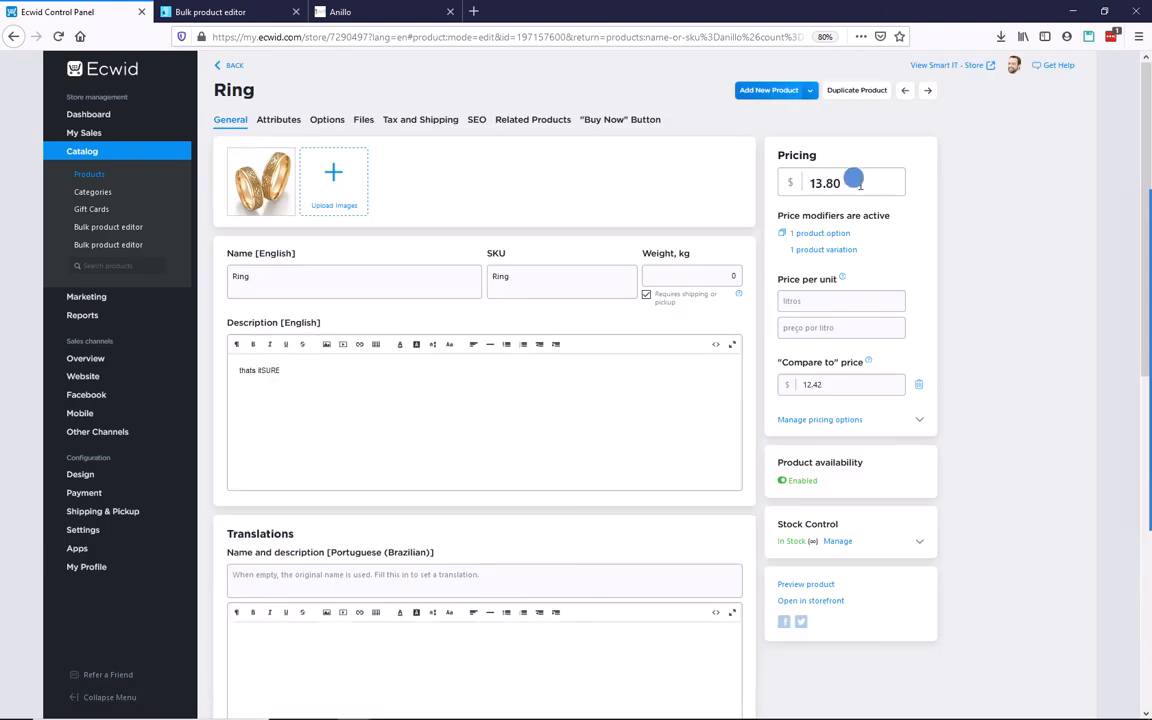
drag(846, 184, 792, 183)
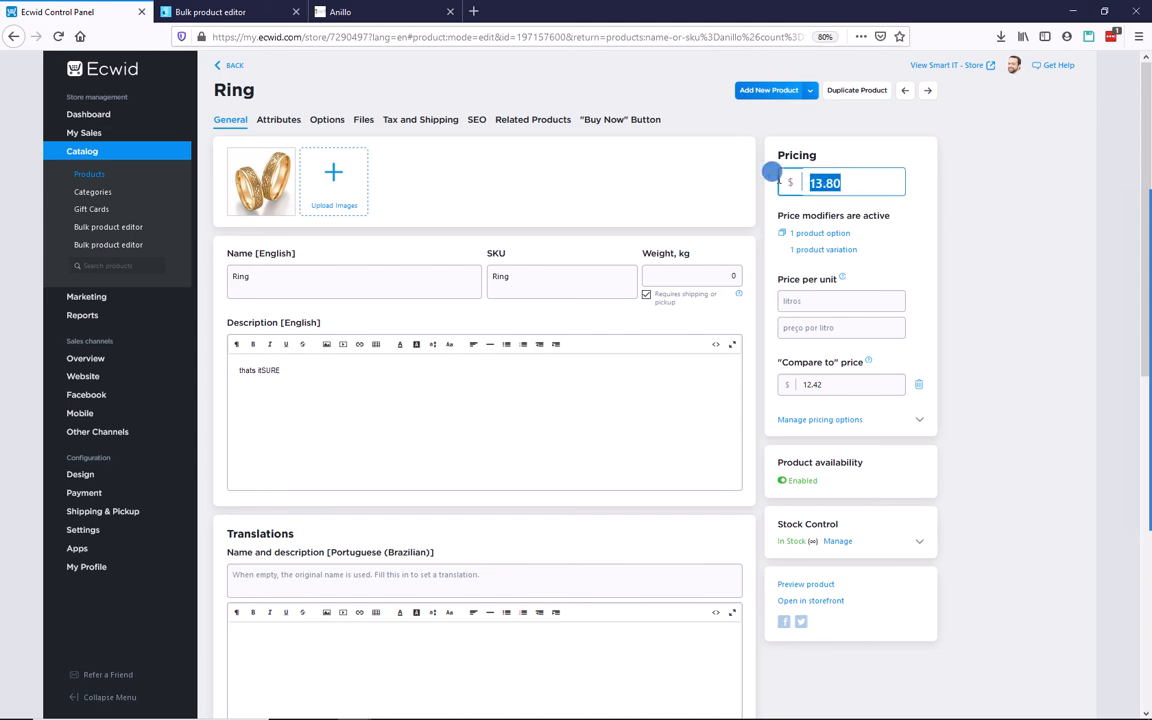
text(12.42)
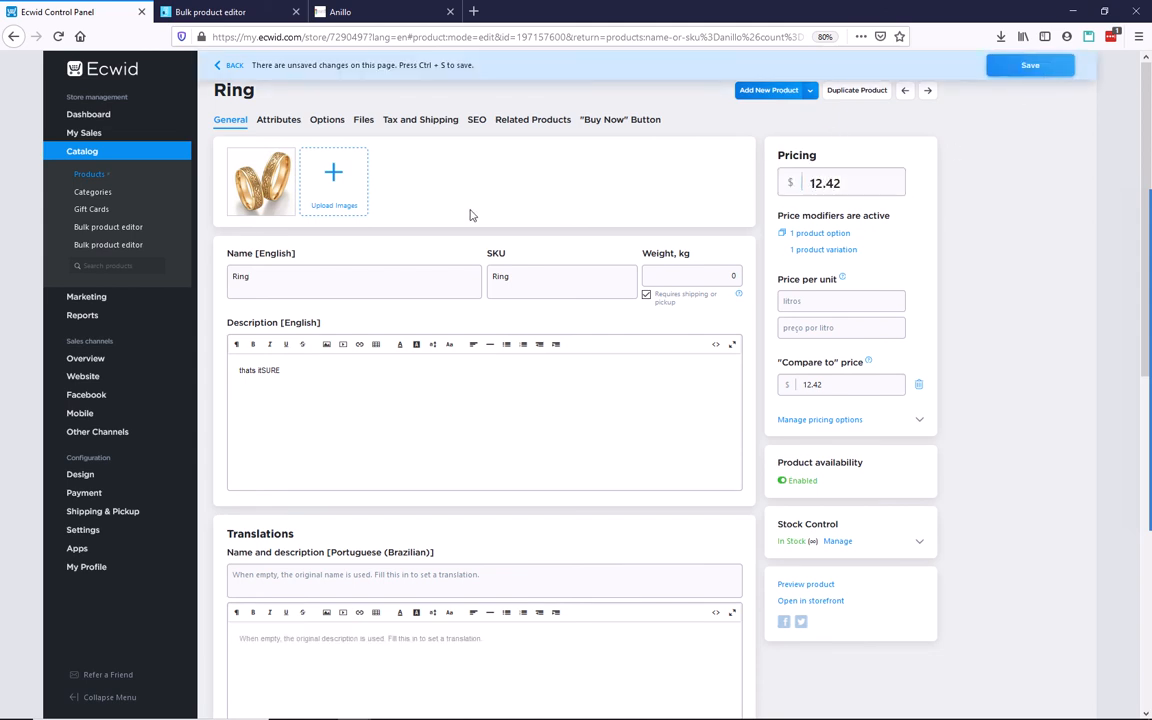
Step: Switch to the Bulk product editor and set the special rounding to floor with a resolution of 0.10
click(256, 13)
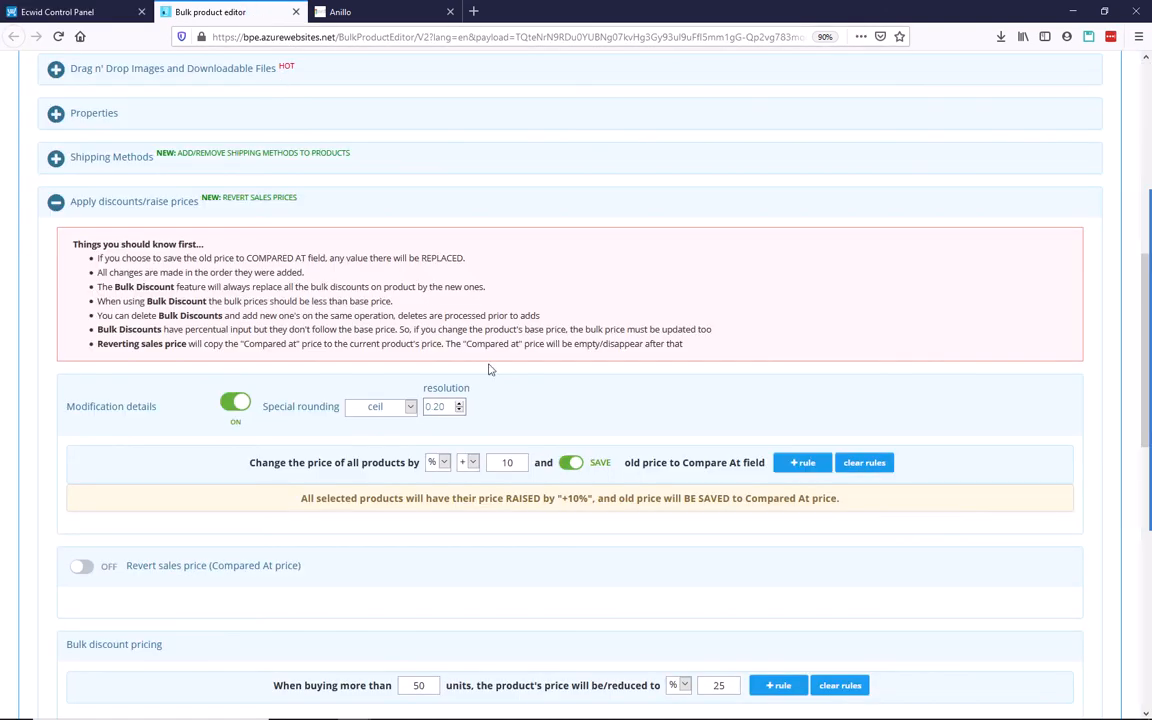
scroll(470, 343, down, 3)
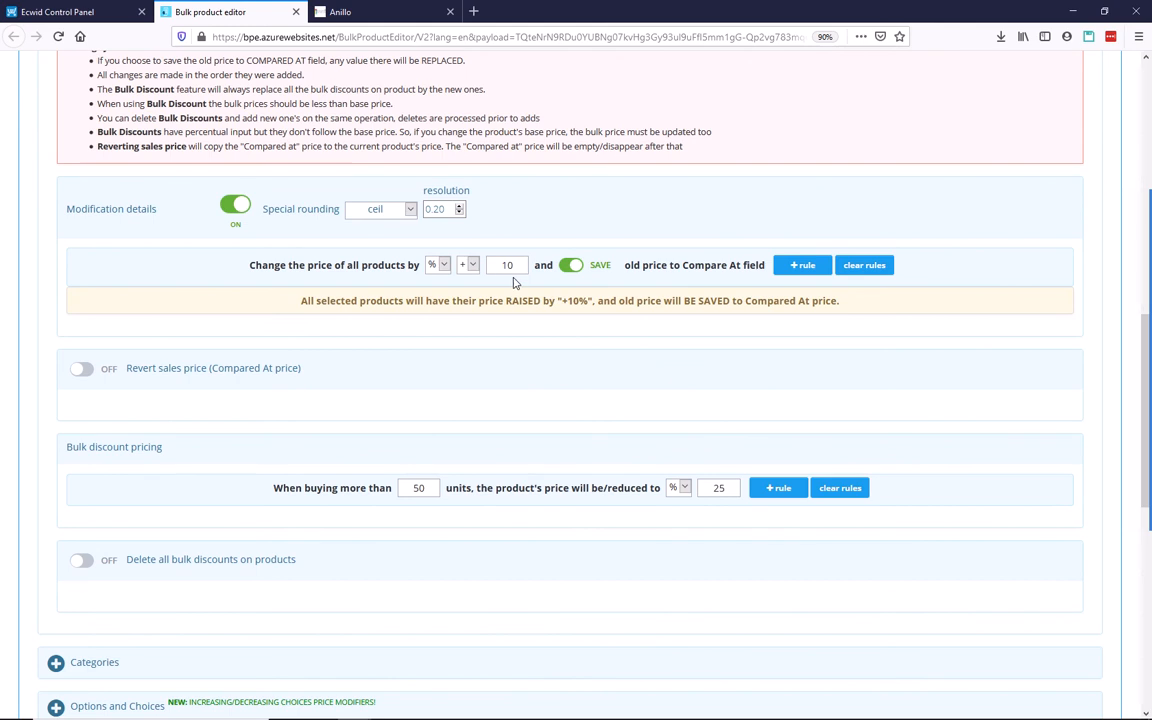
click(407, 214)
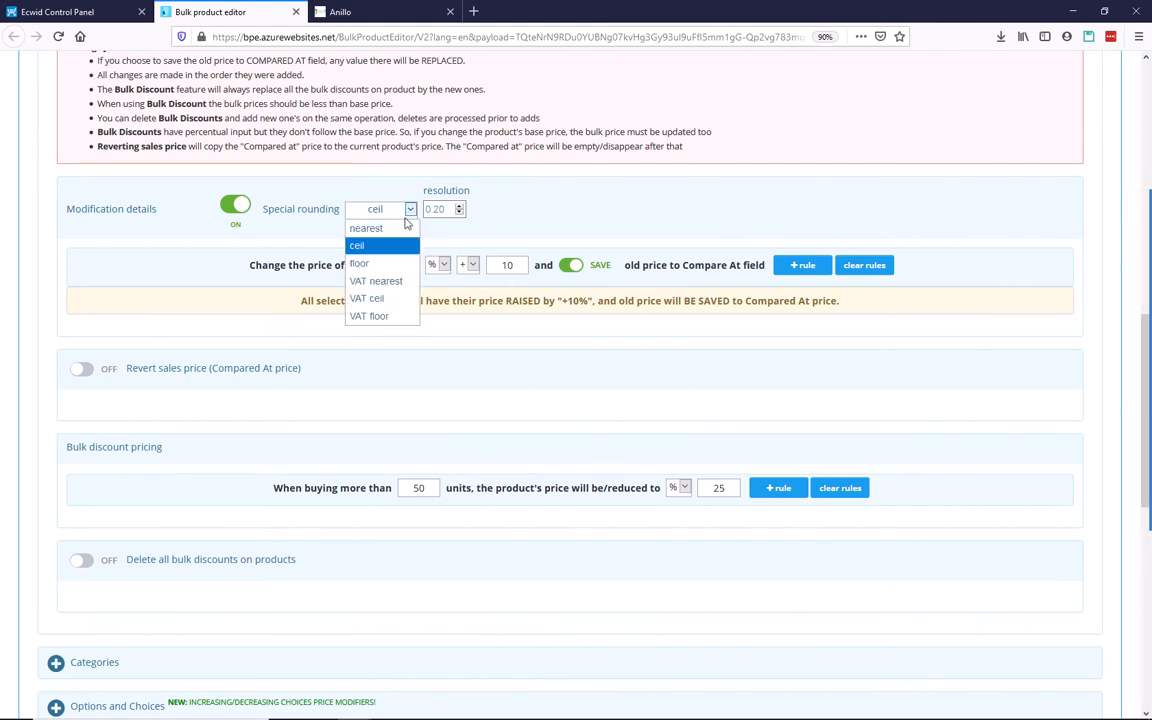
click(395, 261)
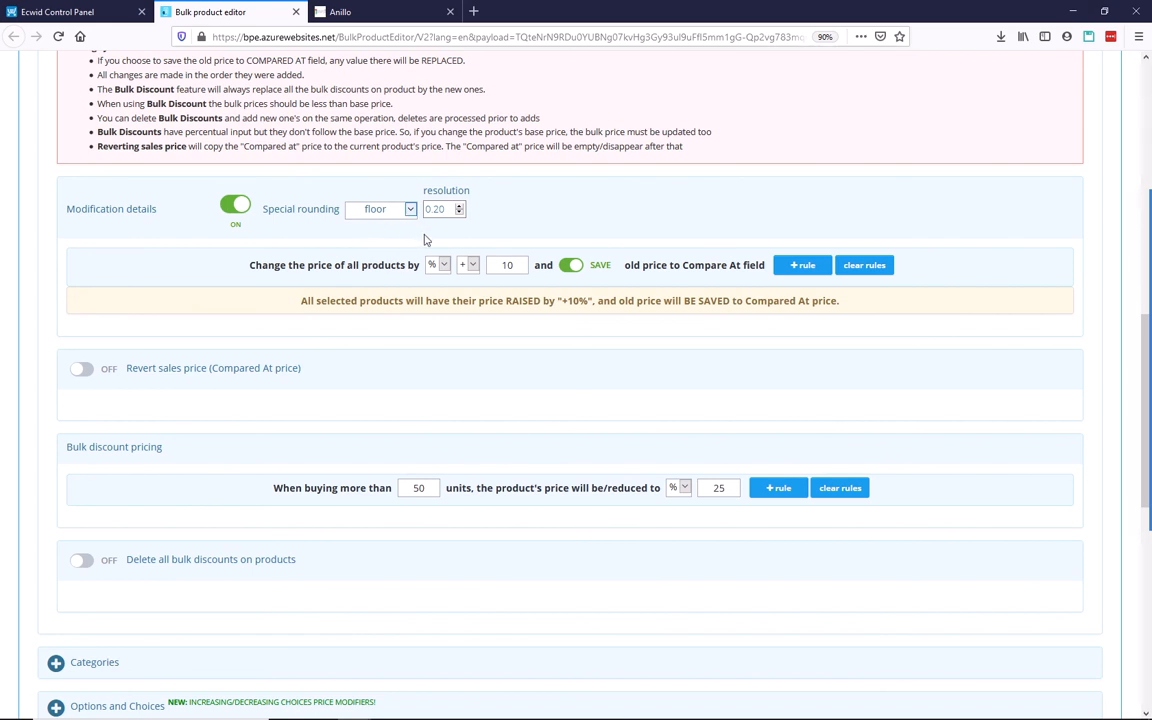
double_click(433, 207)
text(0.10)
click(516, 224)
click(496, 226)
Step: Apply the 10% price raise with floor rounding to the Ring and check its refreshed price in the Ecwid Control Panel
scroll(531, 425, down, 6)
click(603, 460)
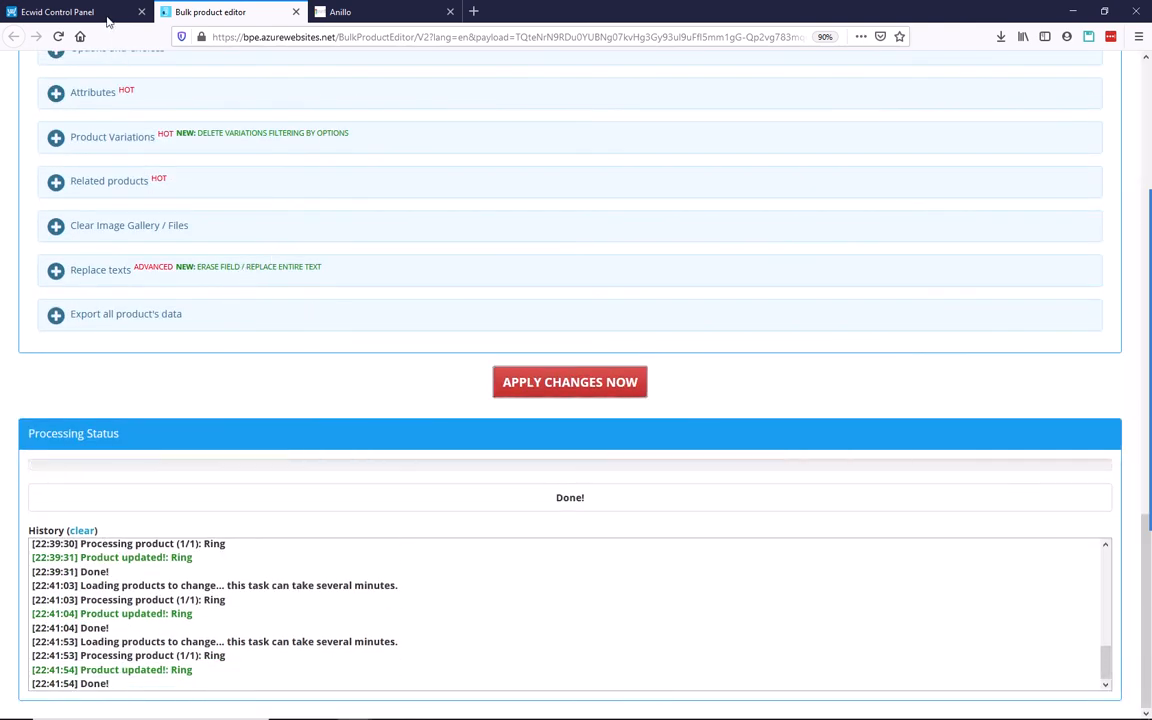
click(106, 18)
click(58, 36)
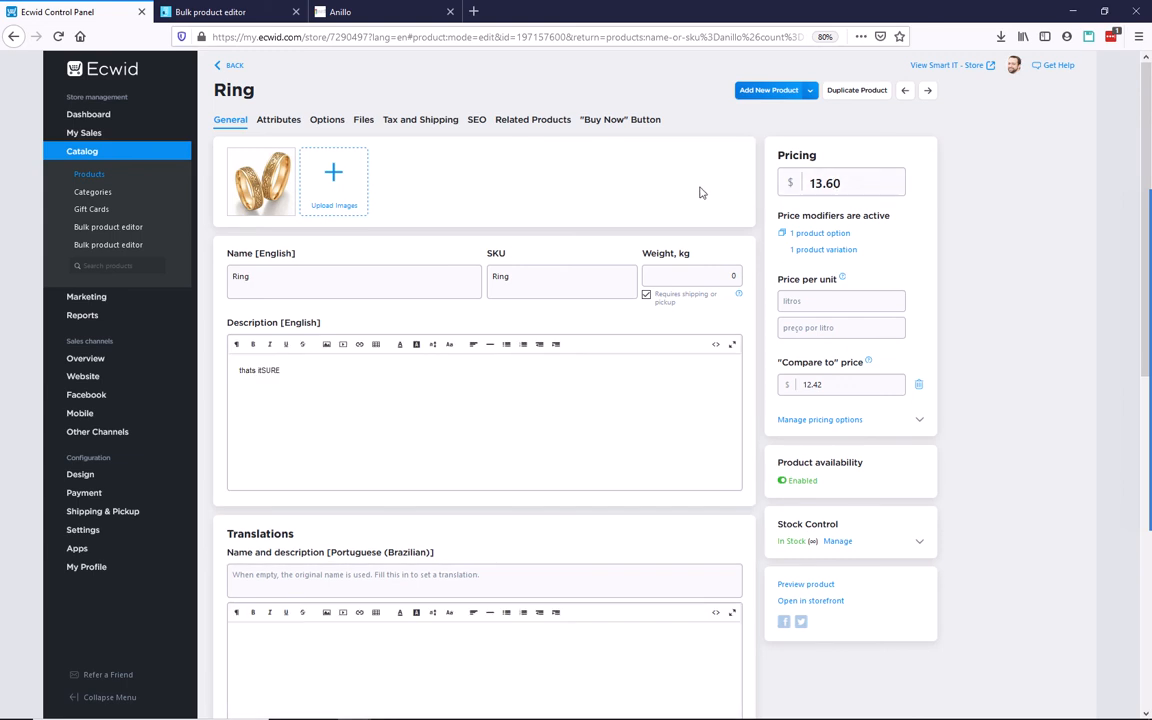
Step: Switch to the Bulk product editor, review the special rounding modes and set the resolution to 0.50
click(210, 12)
scroll(380, 297, up, 5)
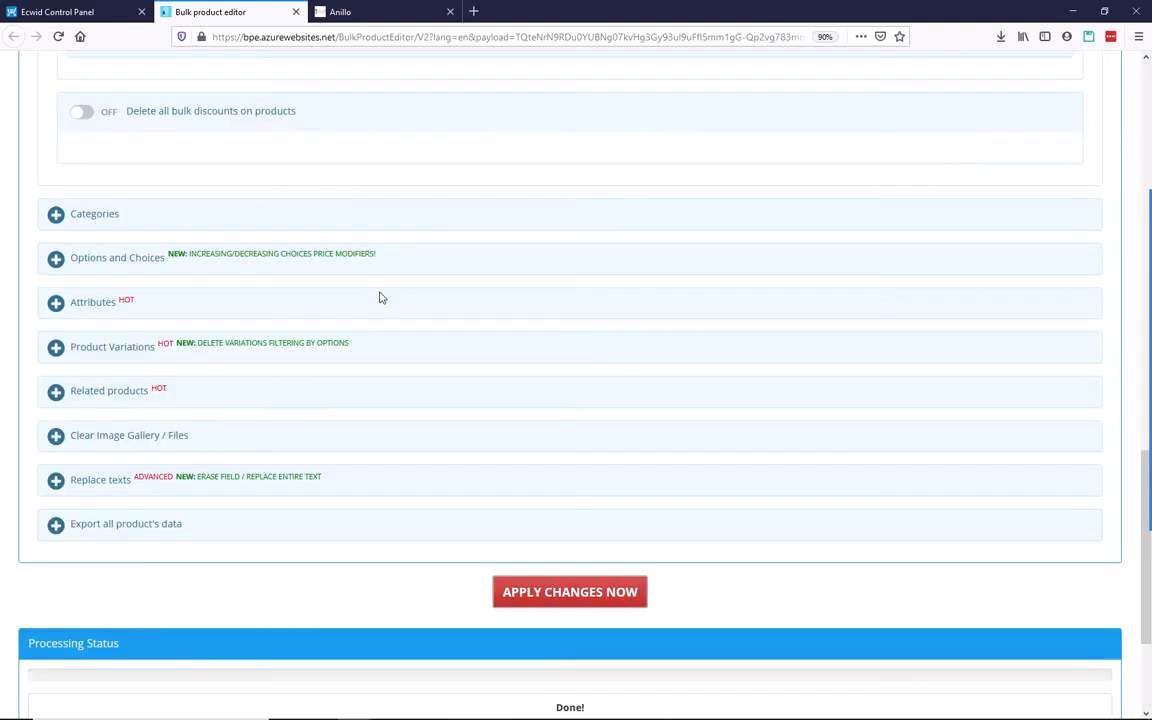
scroll(380, 297, up, 2)
click(405, 275)
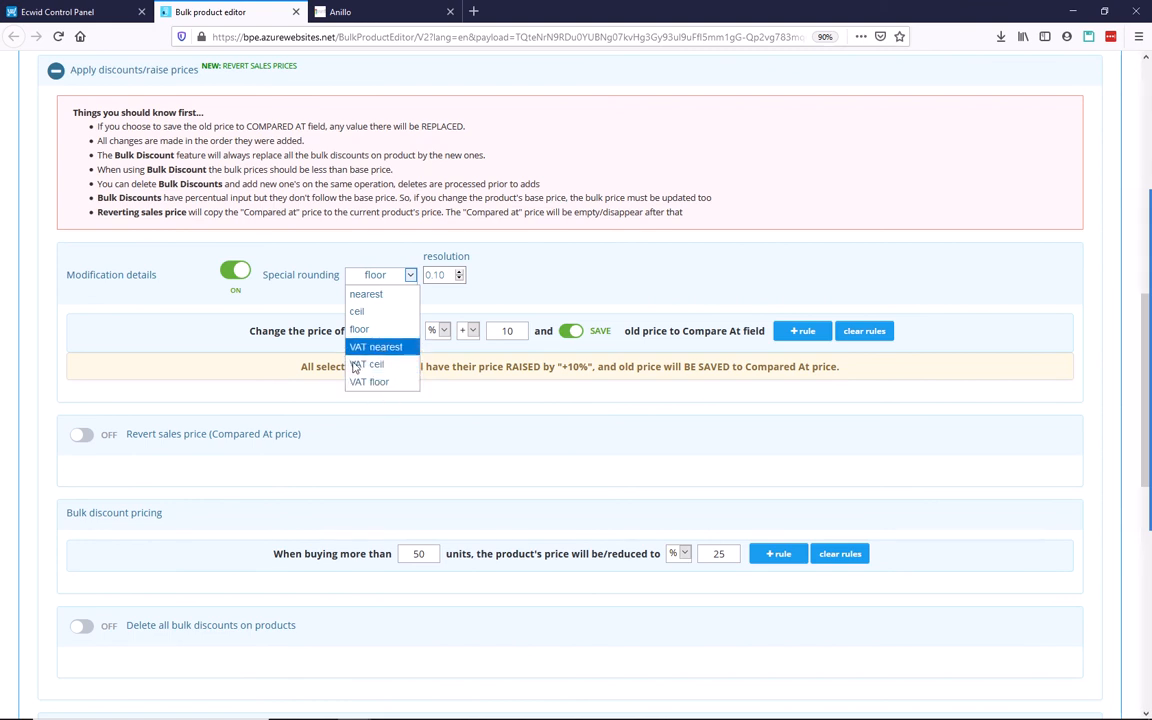
click(397, 279)
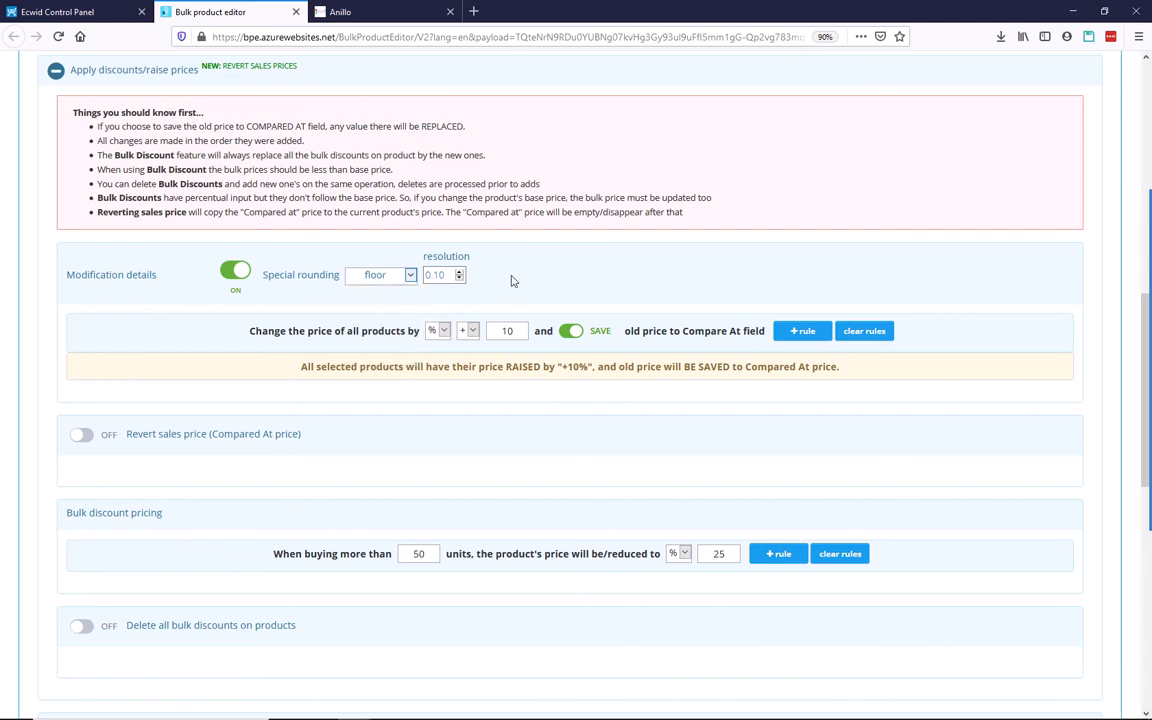
double_click(439, 275)
text(50)
Step: Set the special rounding mode to VAT nearest with a VAT rate of 22%
click(410, 275)
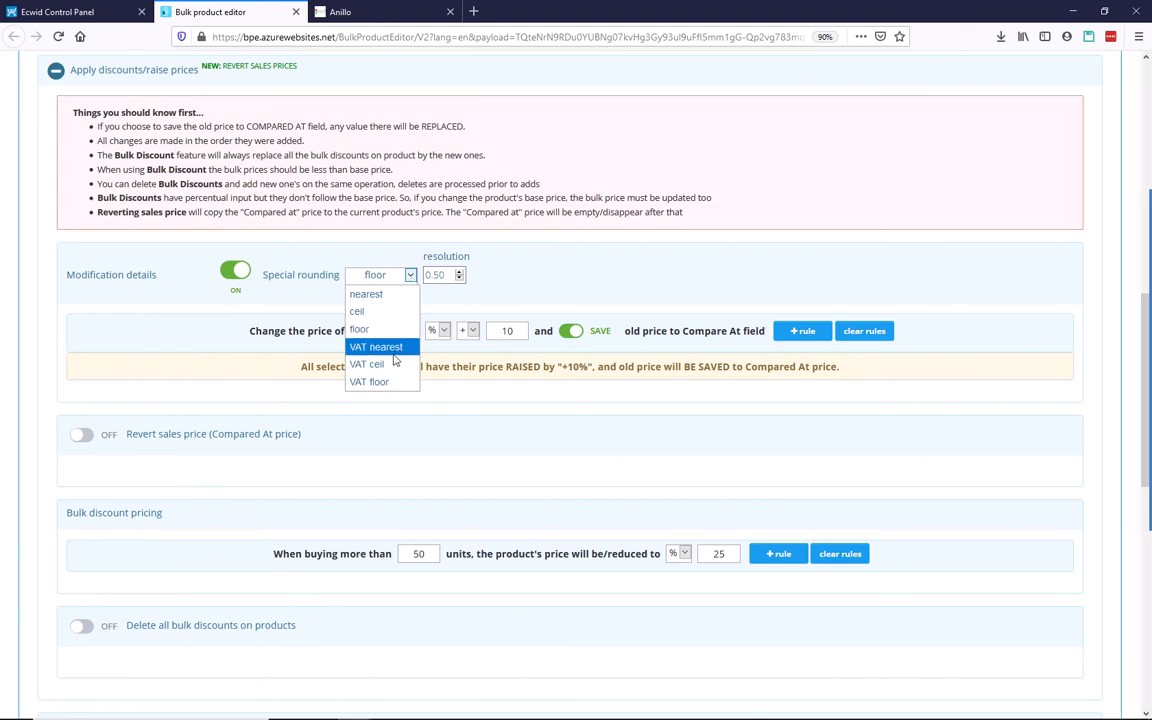
click(362, 347)
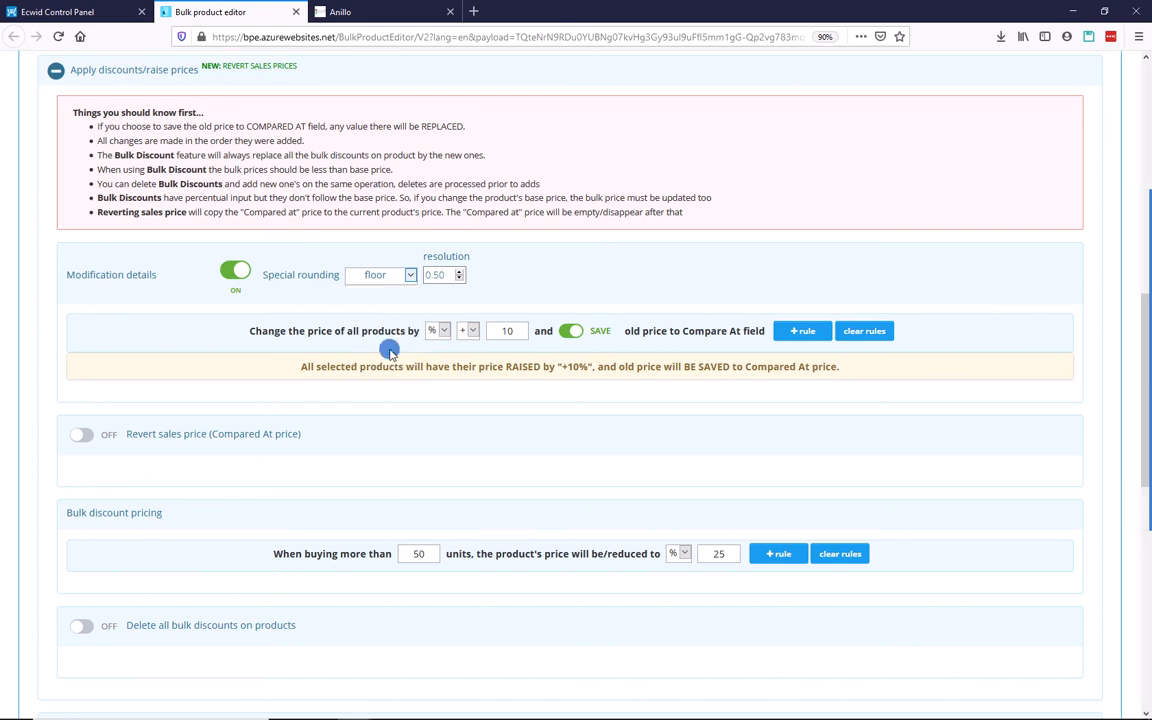
drag(481, 275, 518, 284)
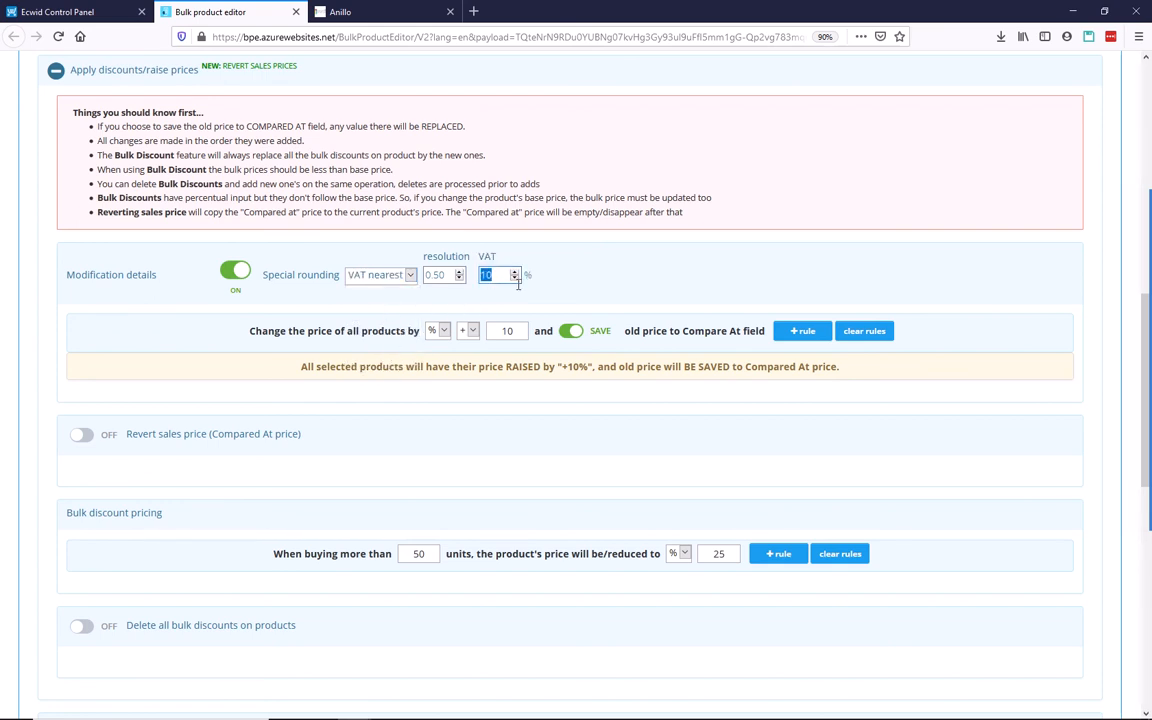
text(22)
Step: Switch to the Ecwid Control Panel, set the Ring's price back to $12.42 and save it
click(100, 12)
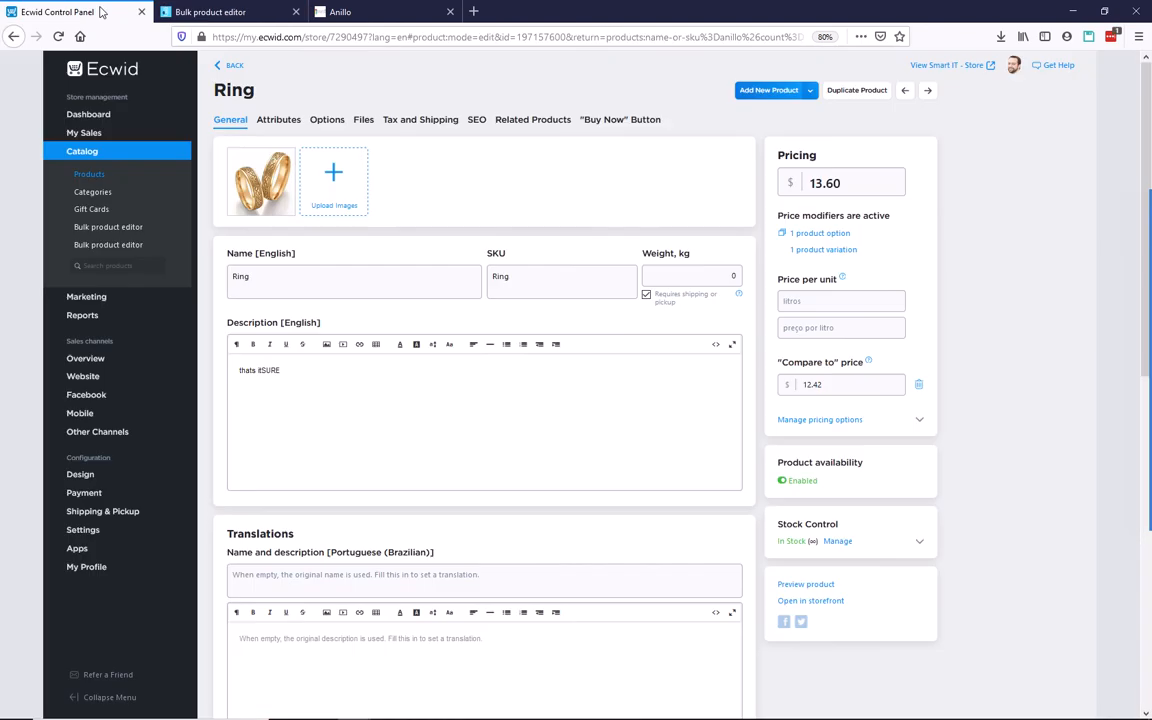
double_click(863, 184)
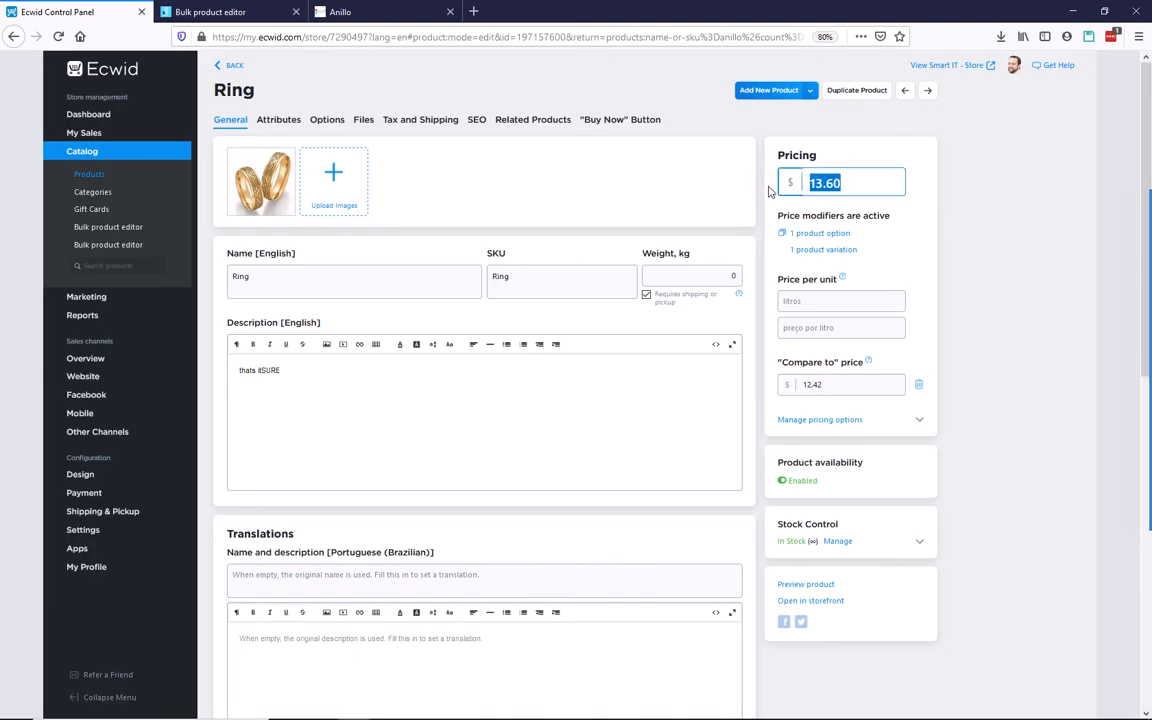
text(12.42)
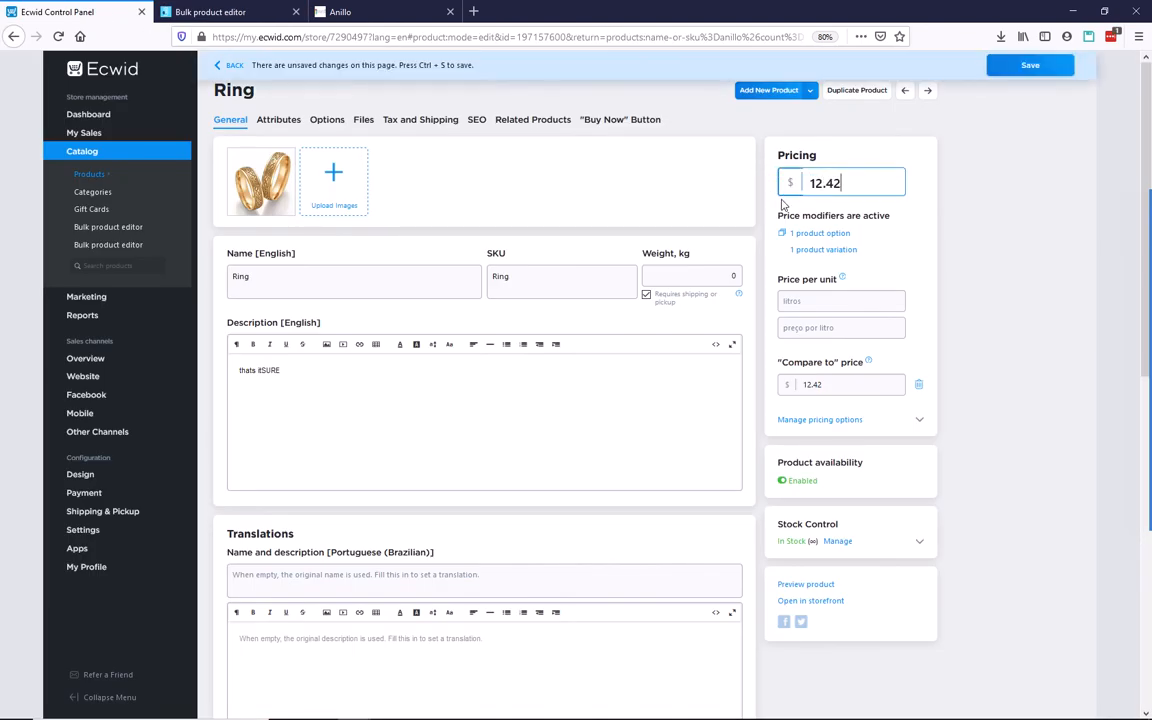
click(1022, 67)
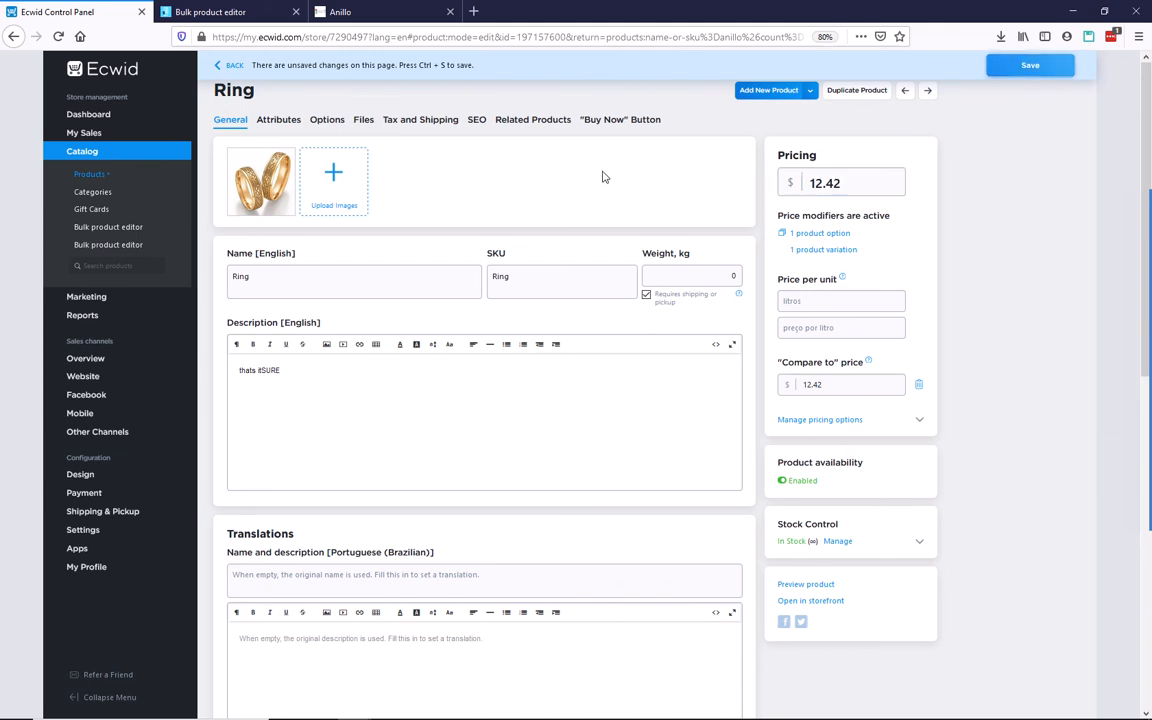
Step: Switch to the Bulk product editor and change the special rounding mode of the 10% price raise to VAT ceil
click(240, 12)
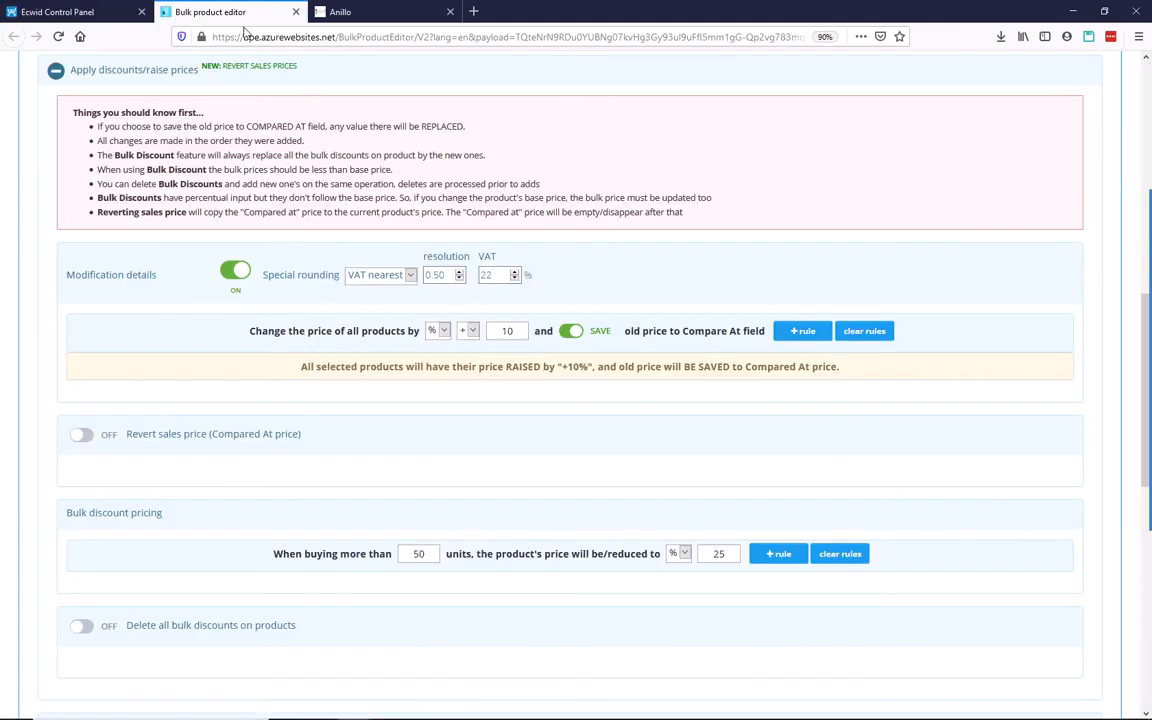
double_click(510, 331)
click(401, 276)
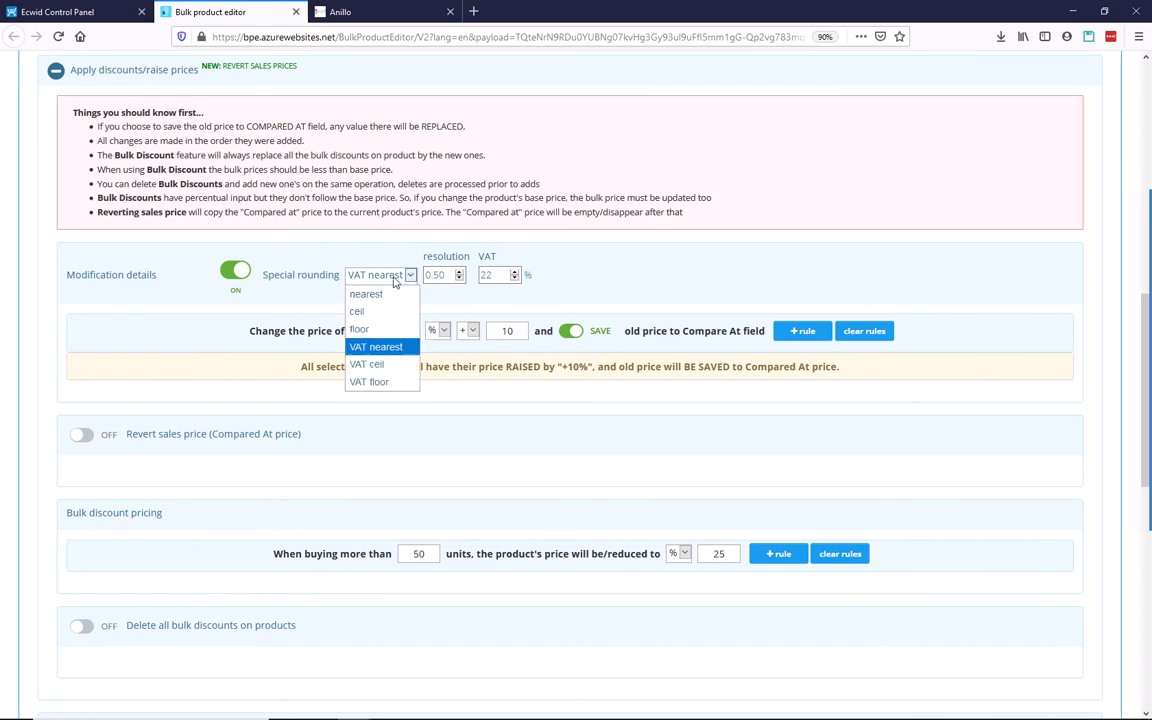
click(381, 366)
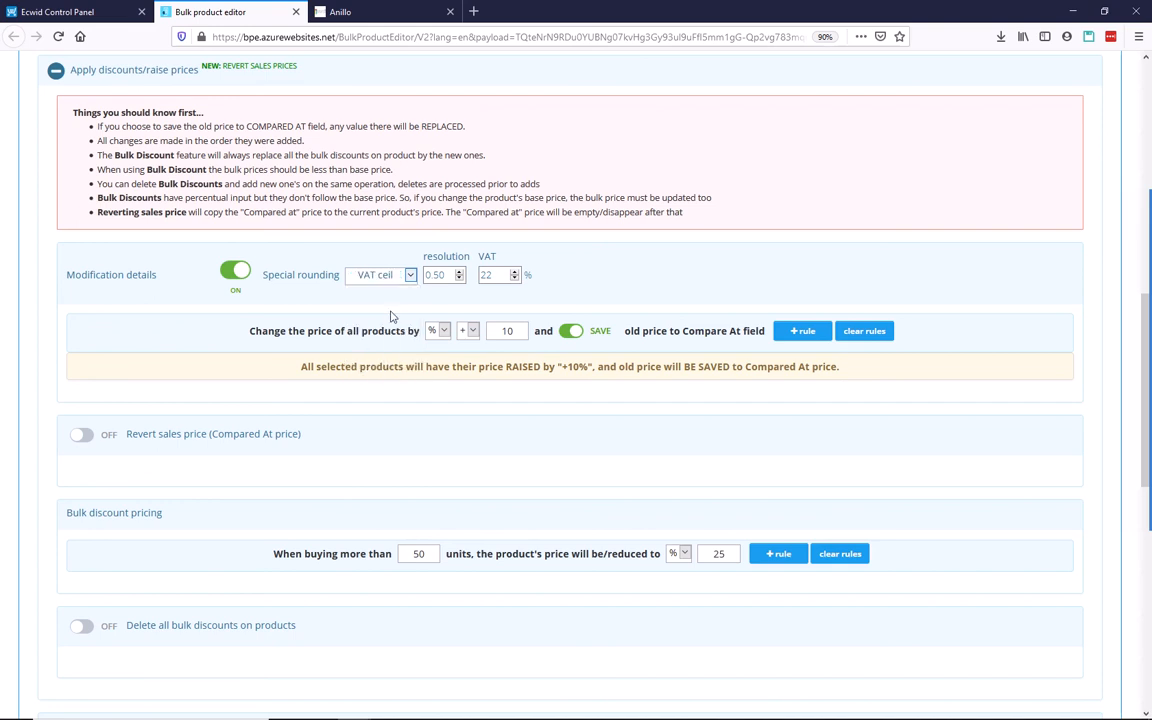
click(455, 268)
key(Tab)
click(580, 290)
scroll(390, 262, up, 1)
scroll(543, 432, down, 4)
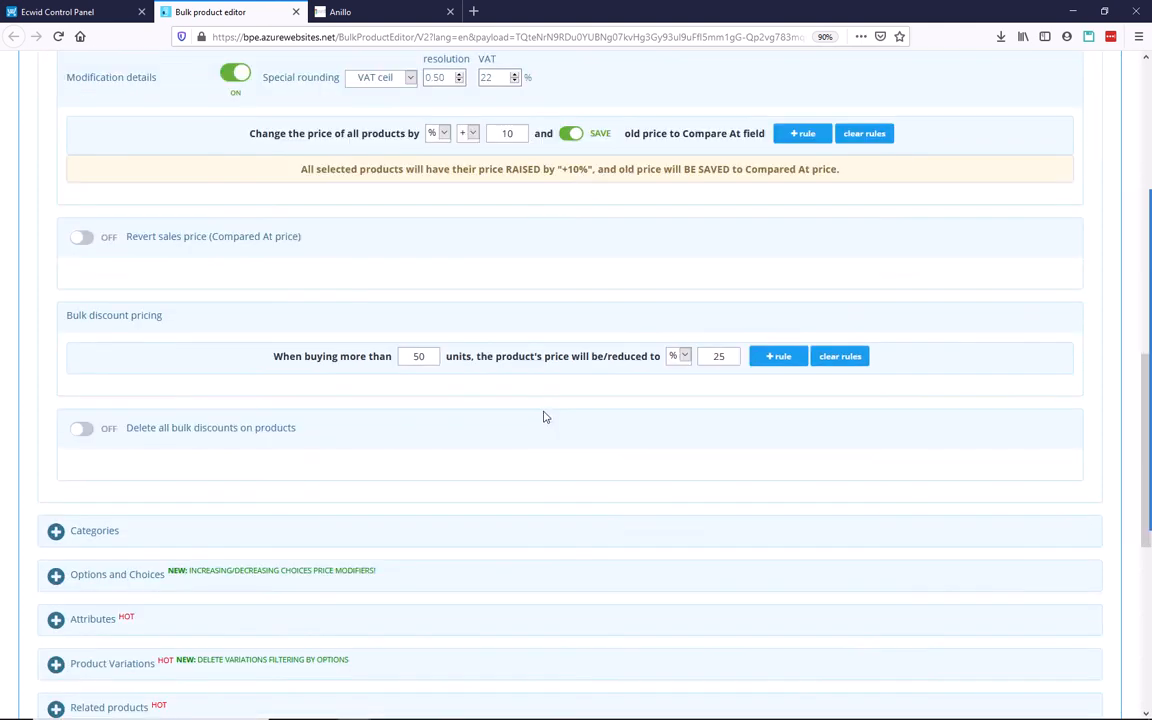
Step: Apply the 10% price raise with VAT ceil rounding, resolution 0.50 and 22% VAT to the selected product
scroll(520, 300, up, 2)
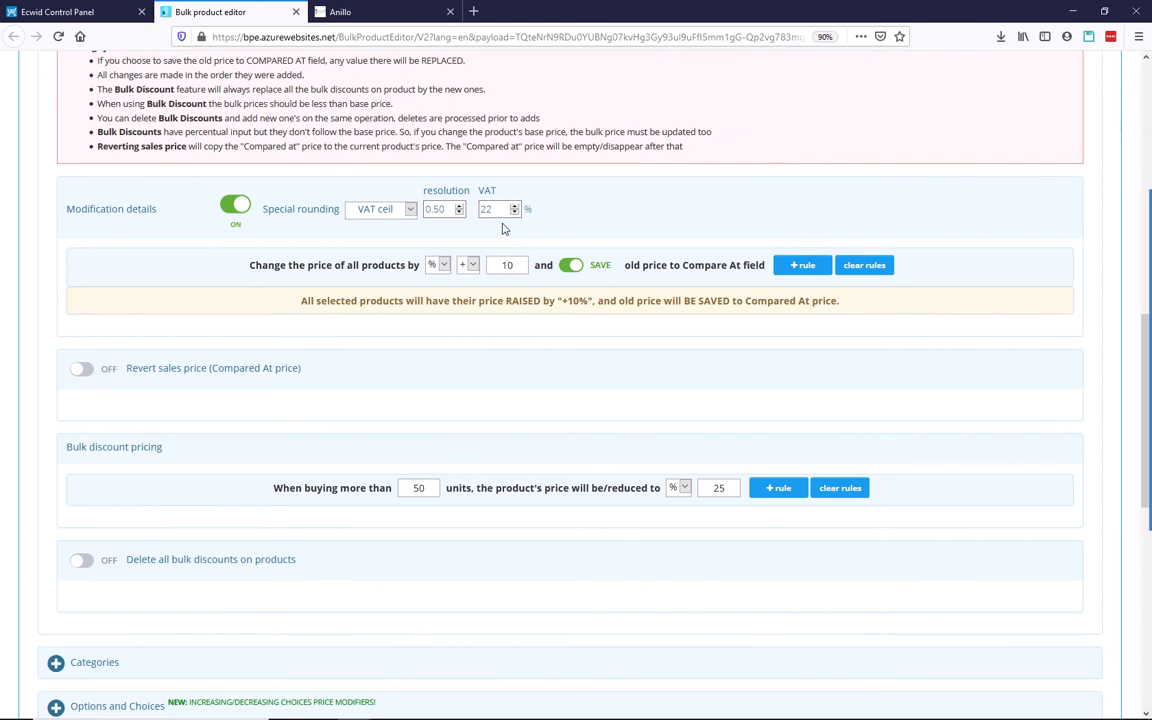
scroll(465, 334, down, 5)
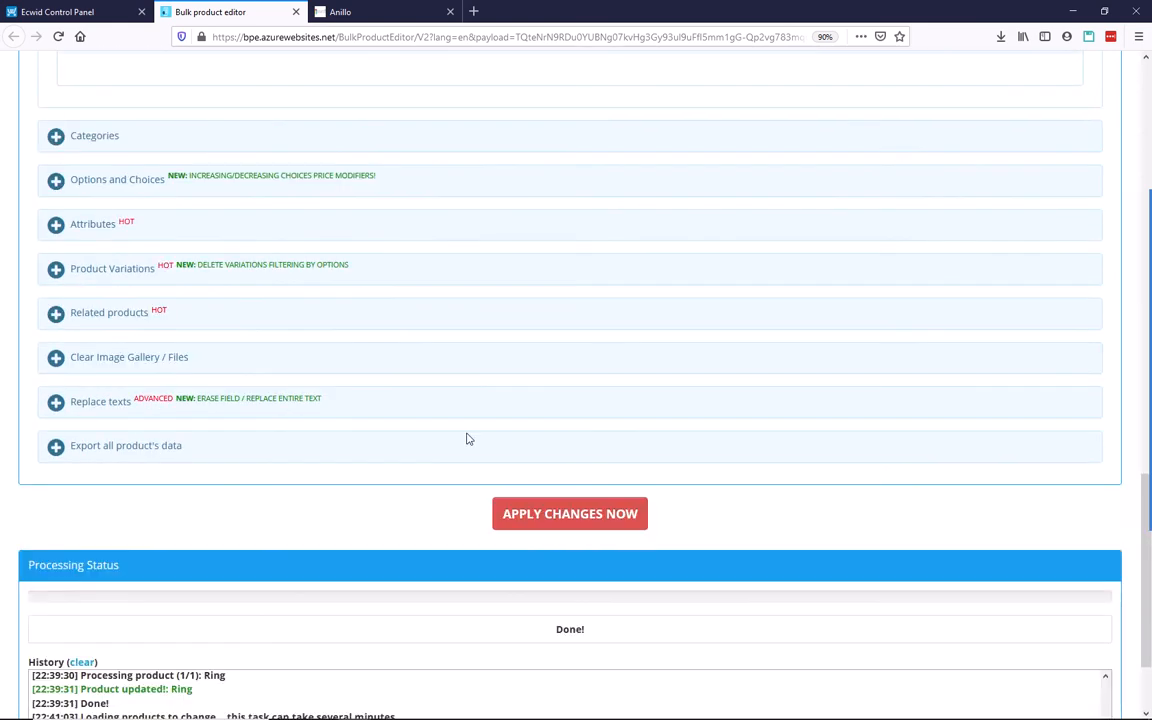
scroll(469, 378, down, 1)
click(571, 382)
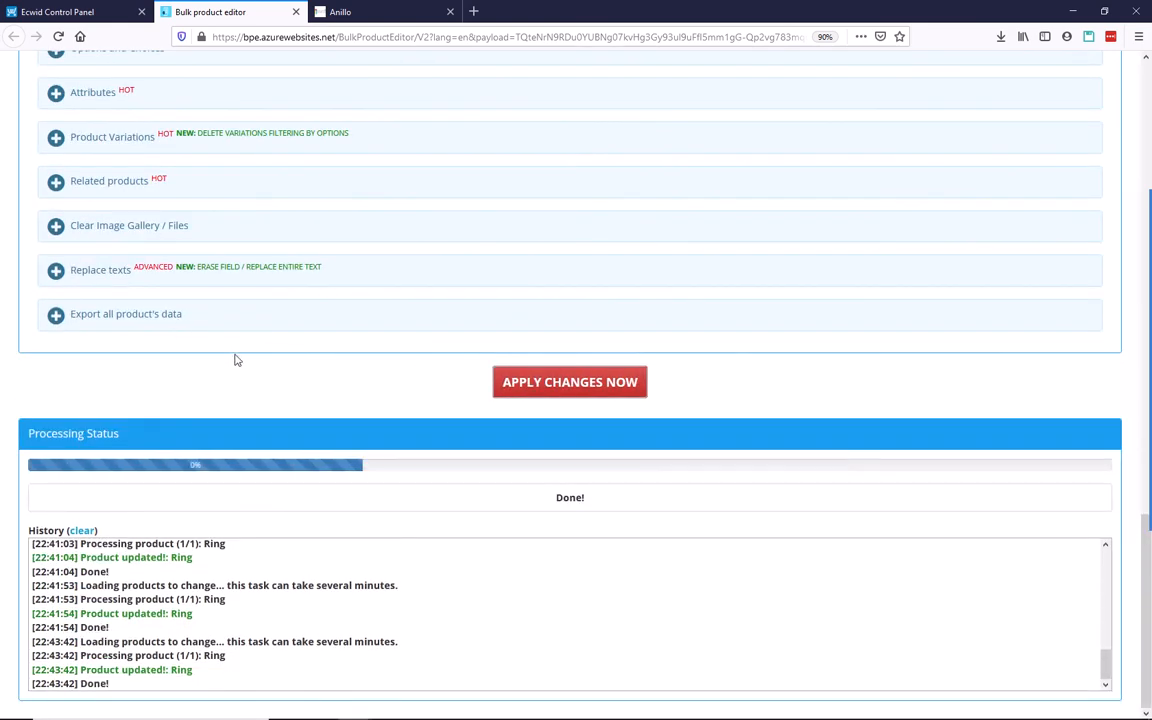
Step: Switch to the Ecwid Control Panel and check the Ring's price and its VAT rate in the tax and shipping settings
click(57, 12)
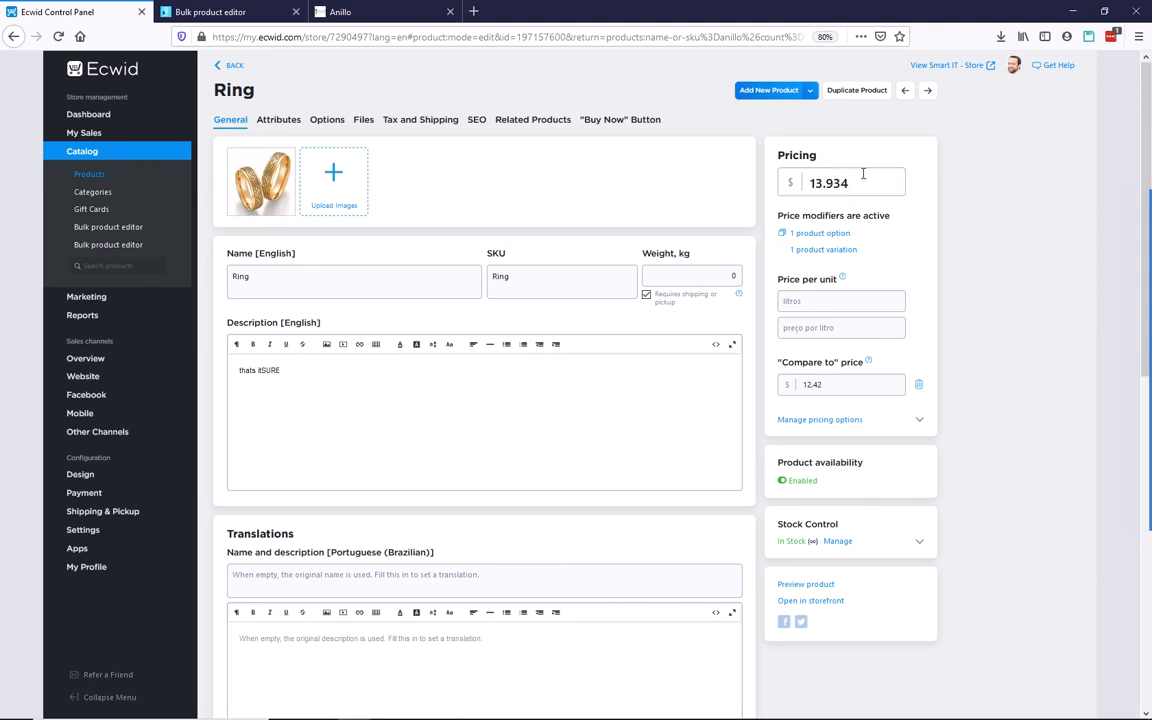
click(410, 120)
scroll(460, 320, down, 3)
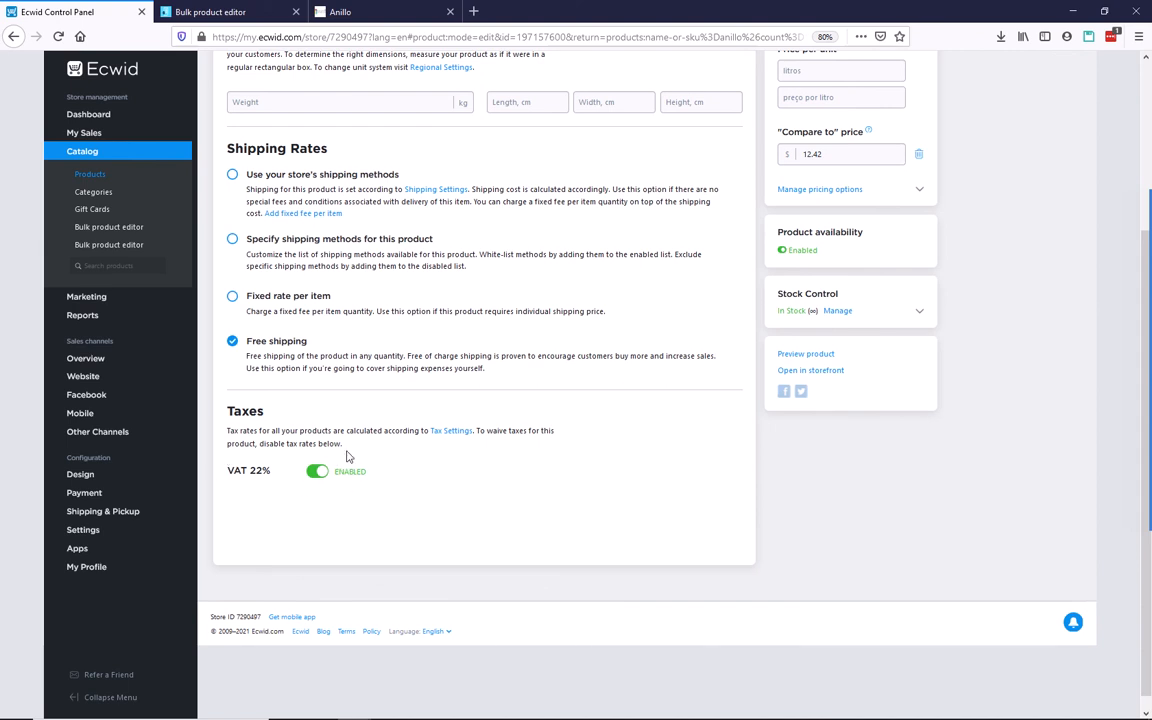
scroll(347, 461, up, 3)
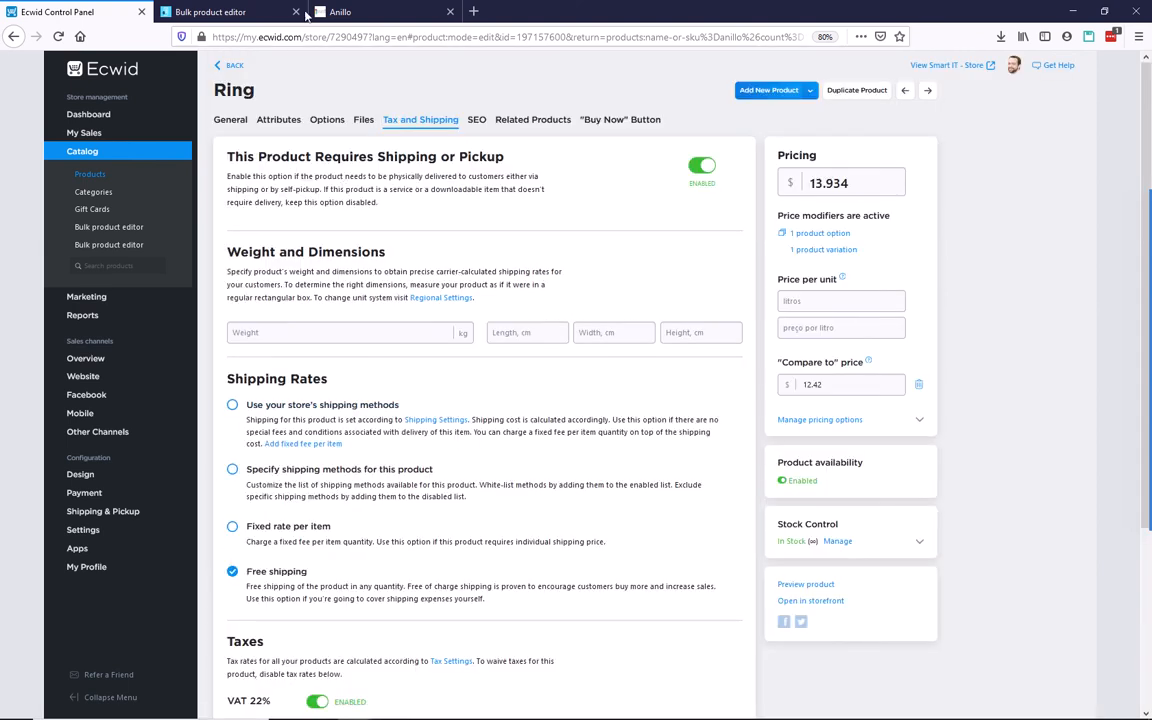
Step: Switch to the storefront, reload the Ring's page, and add one Ring to the bag to examine the cart's VAT and total
click(307, 14)
click(58, 36)
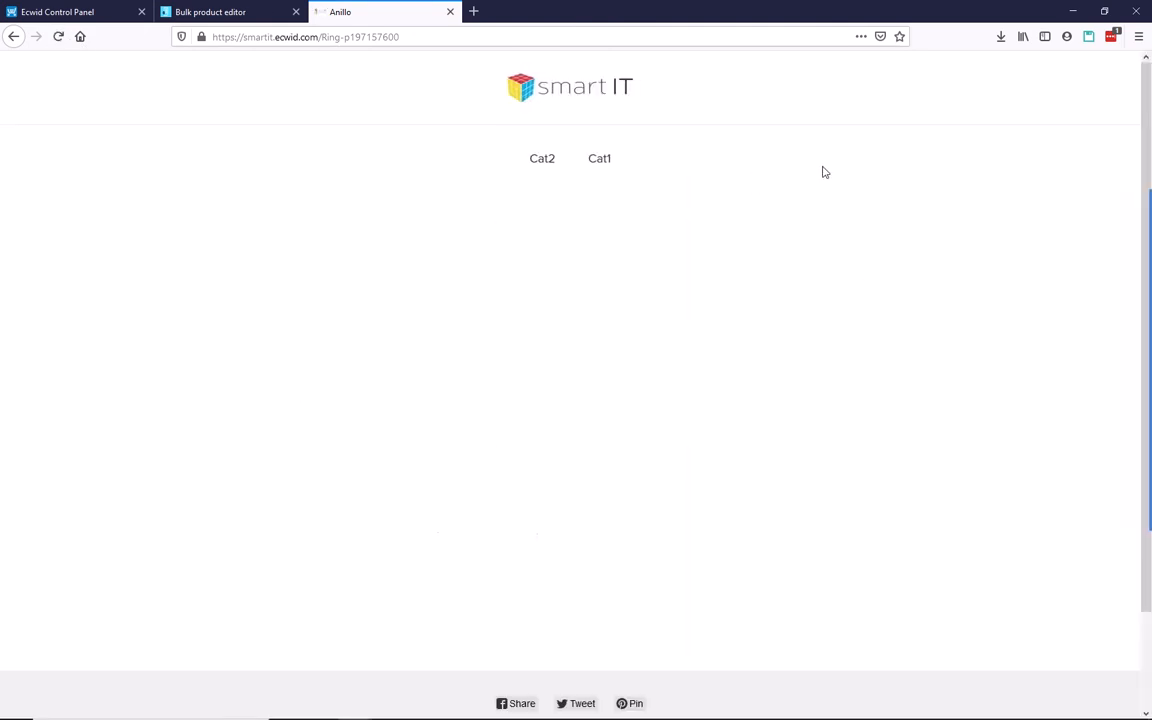
scroll(846, 226, up, 3)
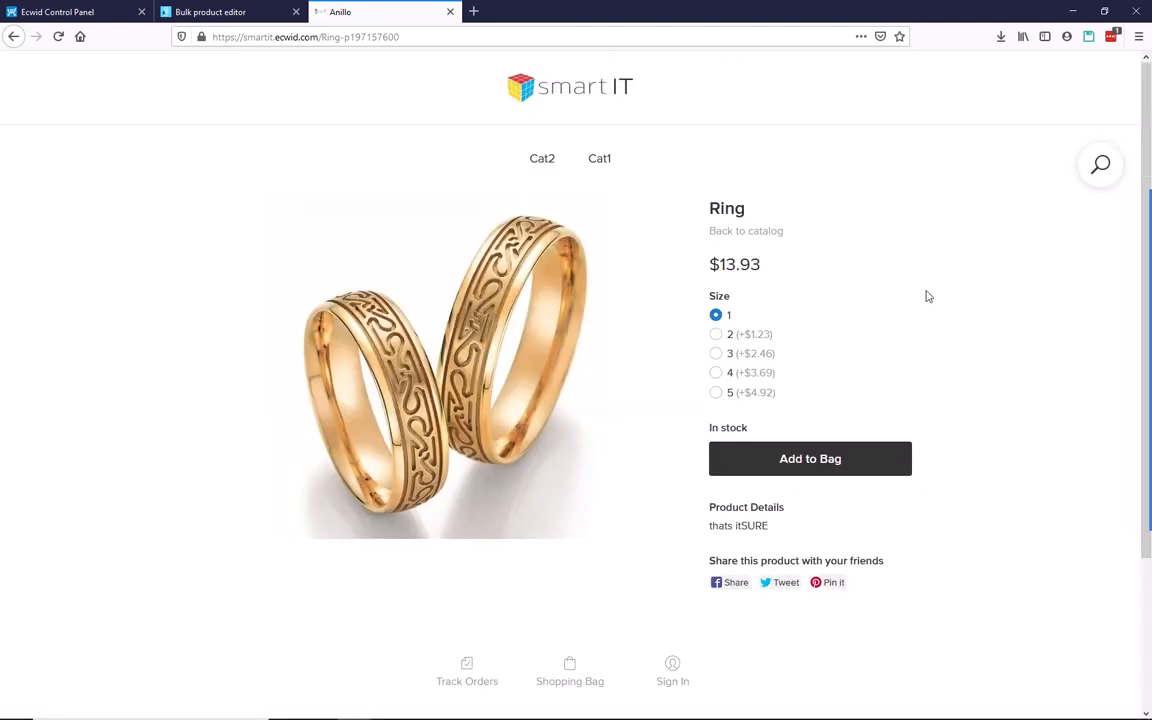
click(835, 468)
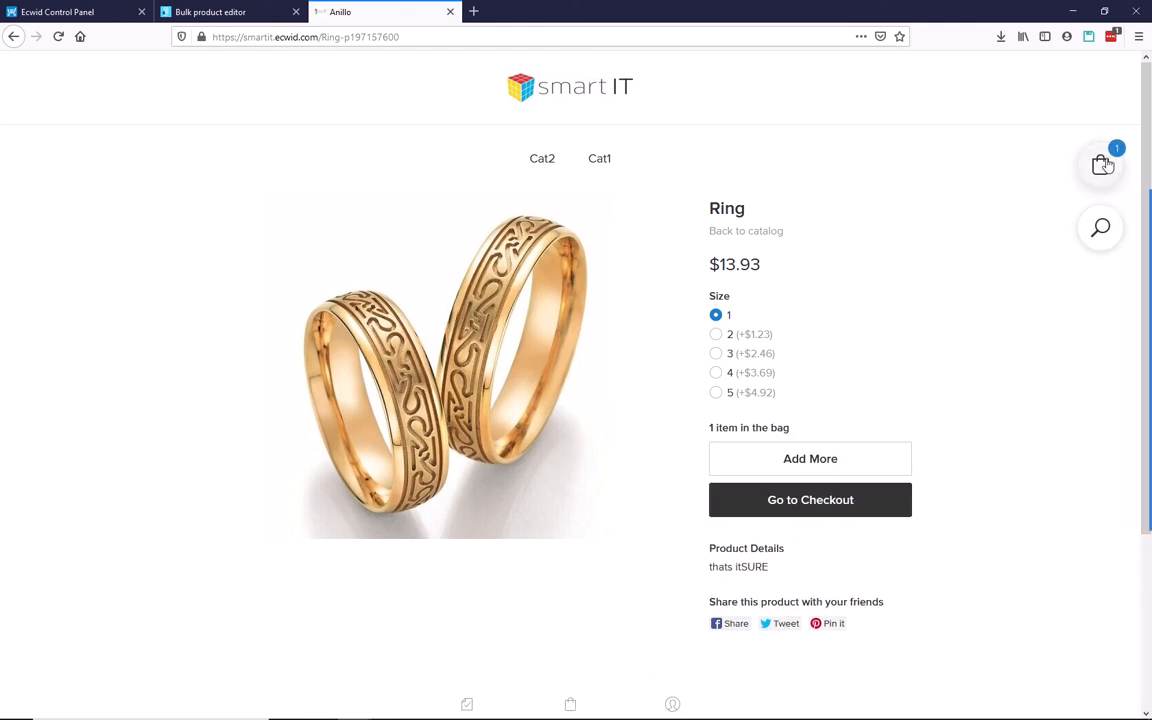
click(1102, 165)
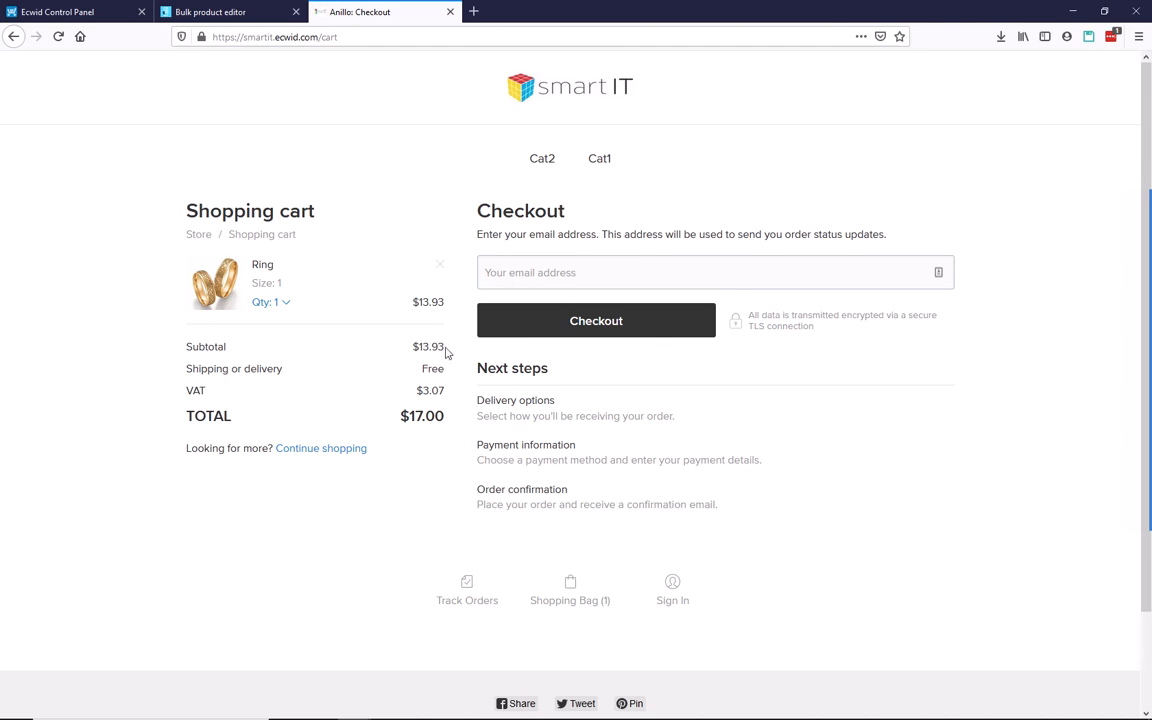
drag(445, 390, 187, 390)
drag(447, 420, 398, 413)
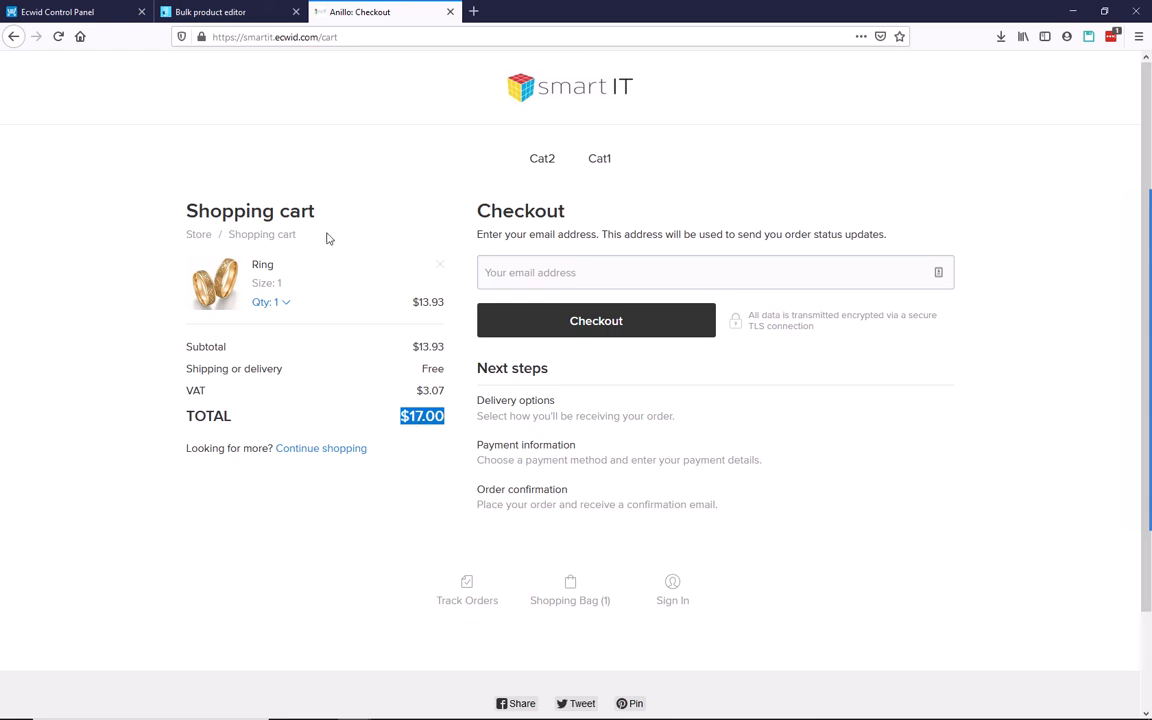
Step: Switch to the Bulk product editor and expand Options and Choices to review its price modifier and special rounding settings
click(232, 12)
scroll(358, 300, up, 6)
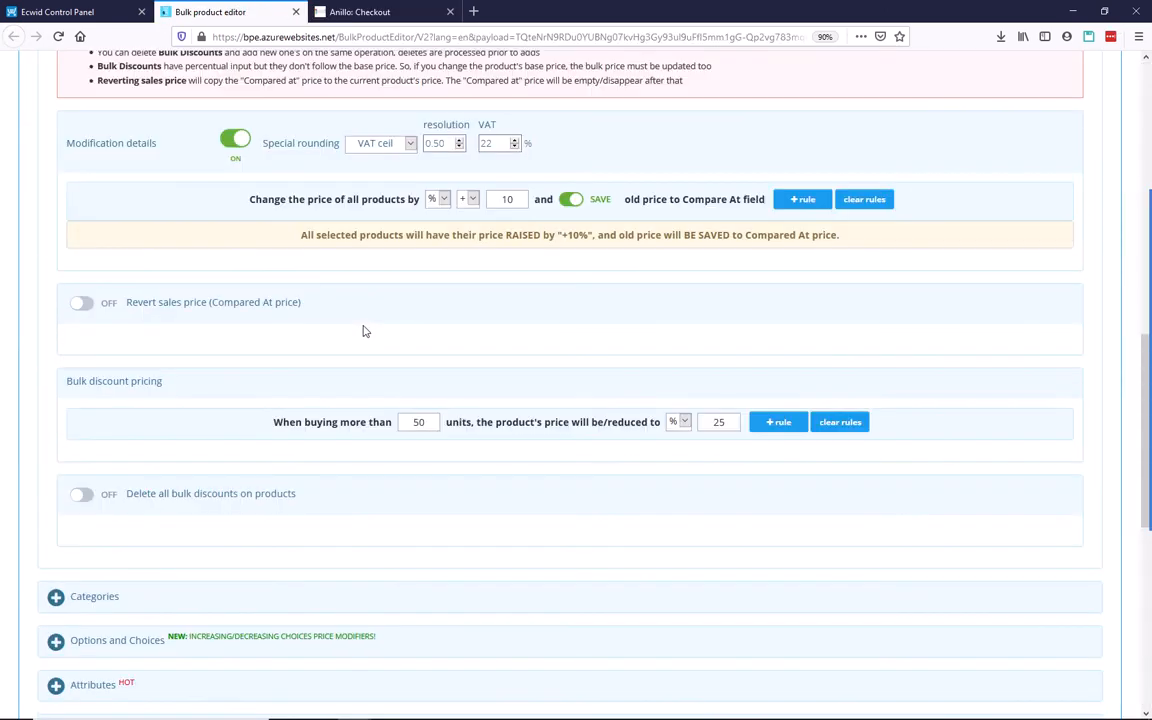
scroll(365, 331, up, 4)
scroll(193, 321, down, 1)
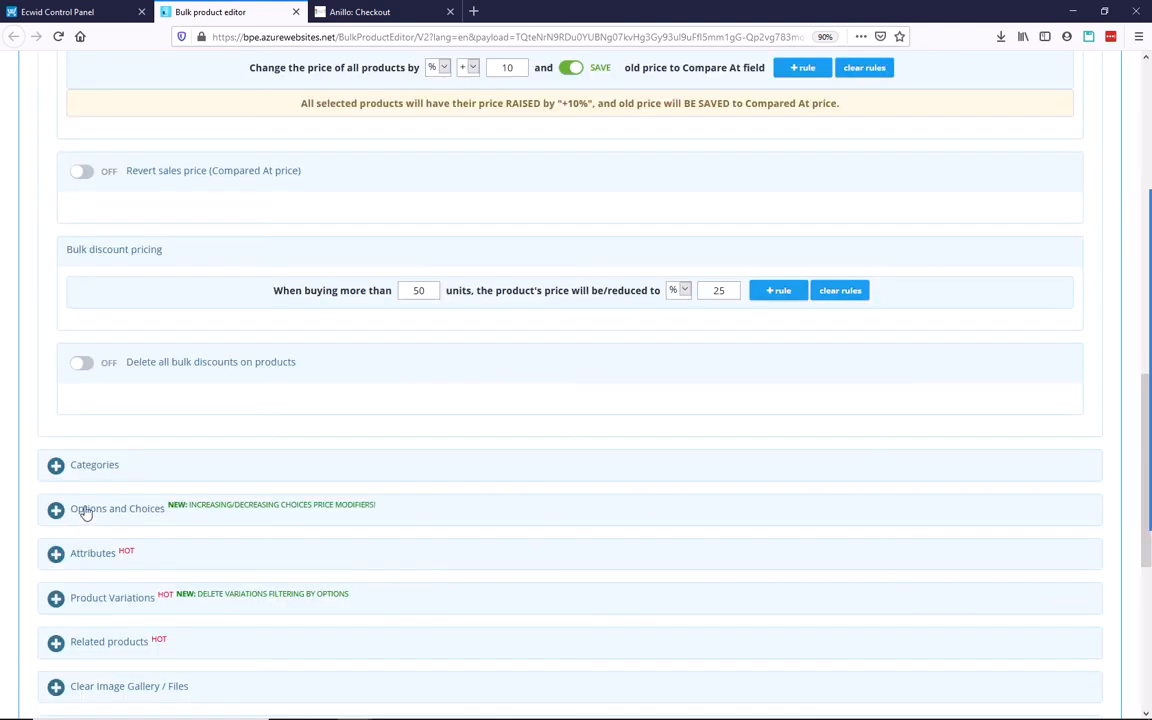
scroll(85, 512, down, 3)
click(57, 246)
scroll(59, 256, down, 7)
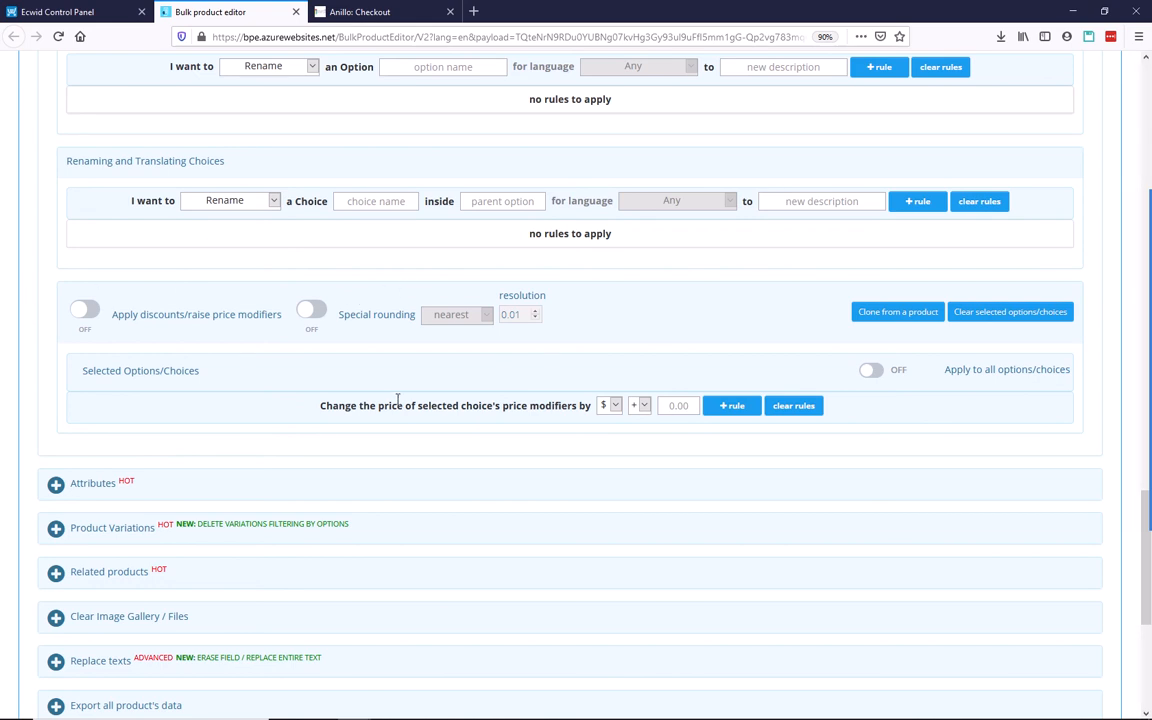
scroll(399, 405, up, 15)
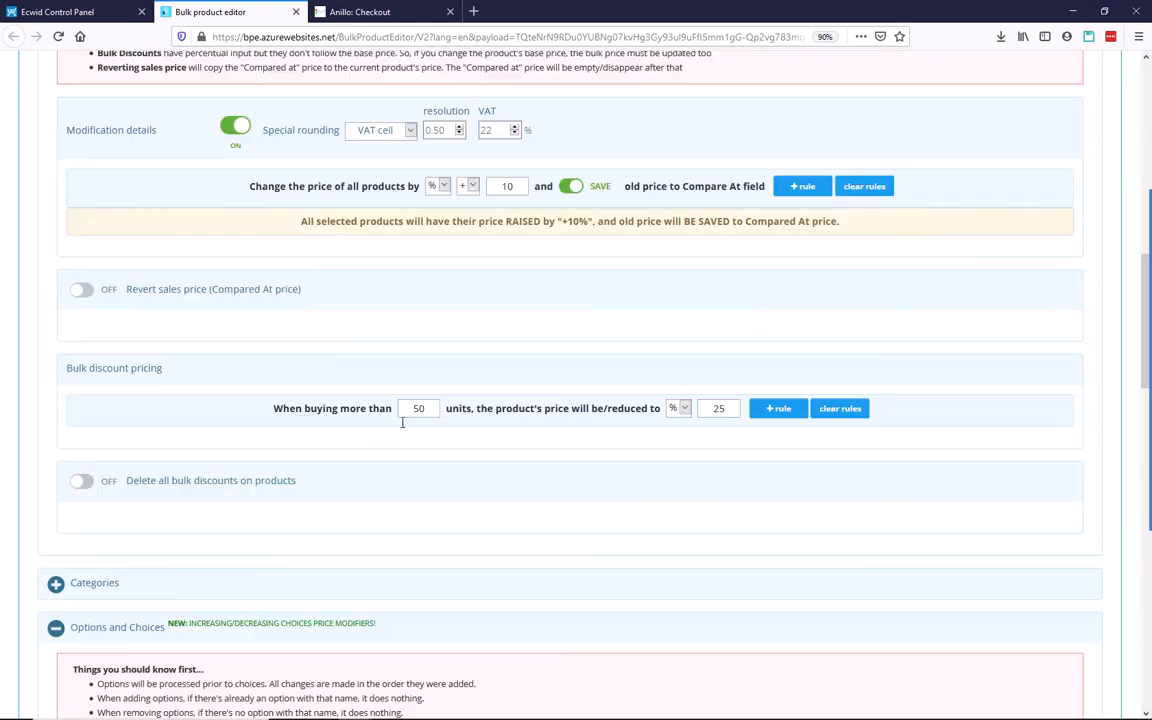
scroll(305, 480, up, 1)
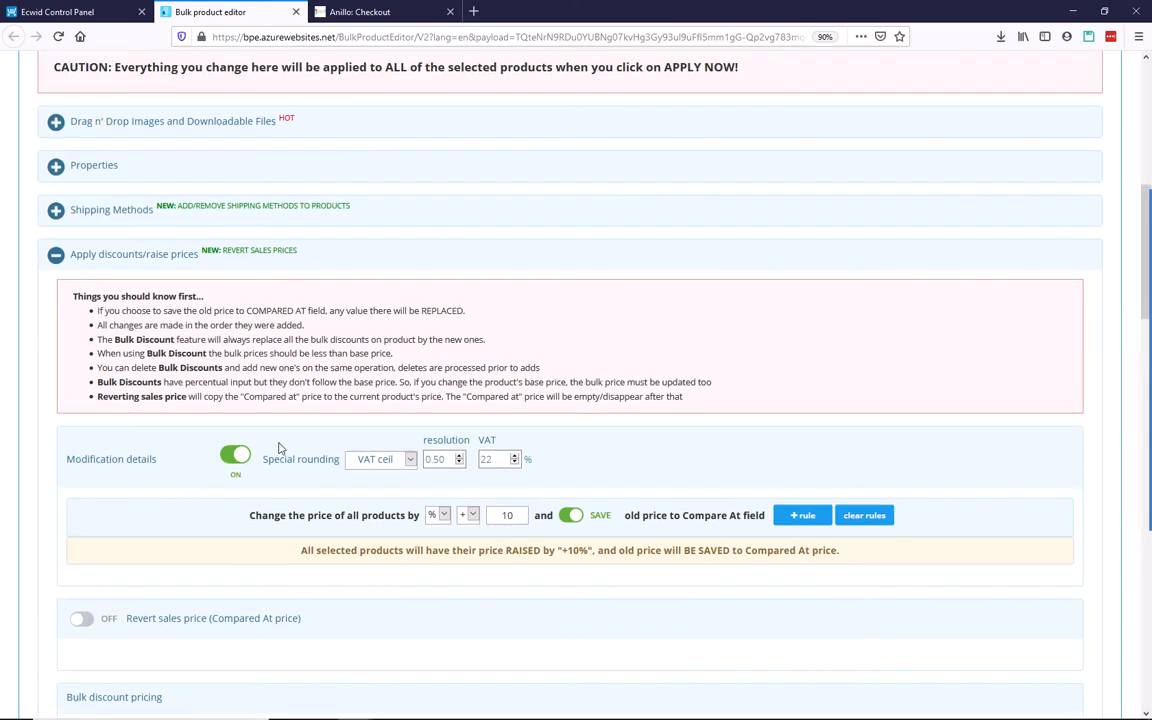
scroll(276, 420, down, 2)
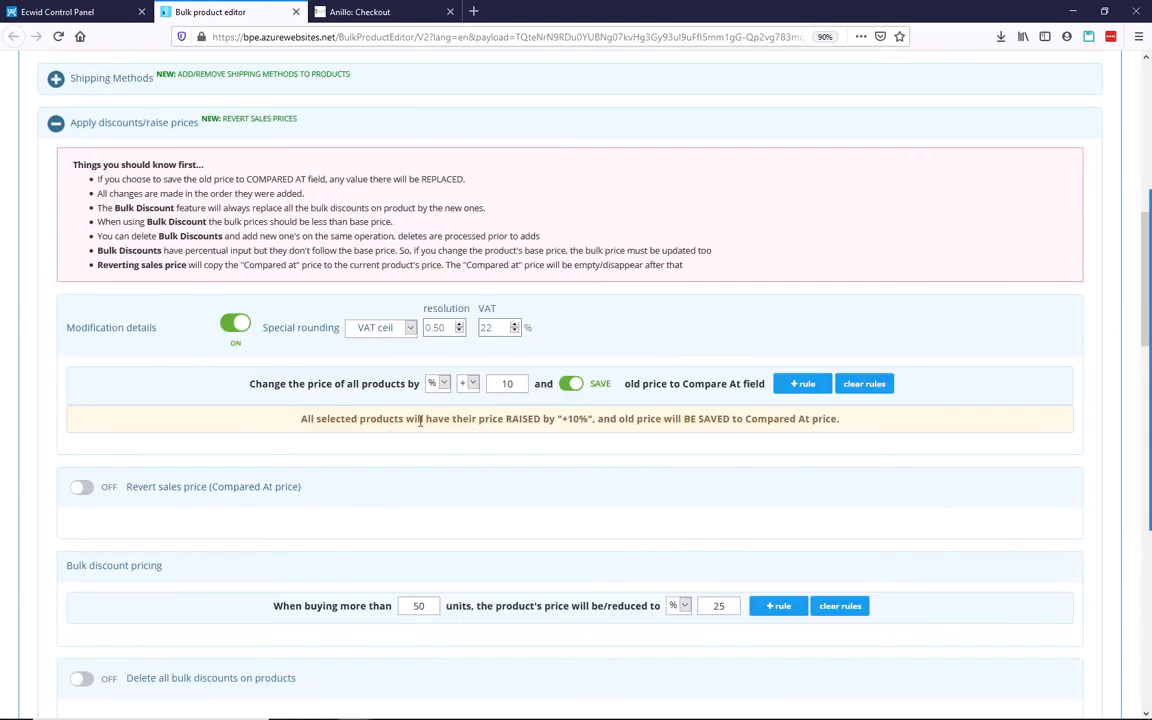
Step: Compare the storefront cart total and the Ring's Control Panel price with the VAT ceil rounding settings in the Bulk product editor
click(360, 12)
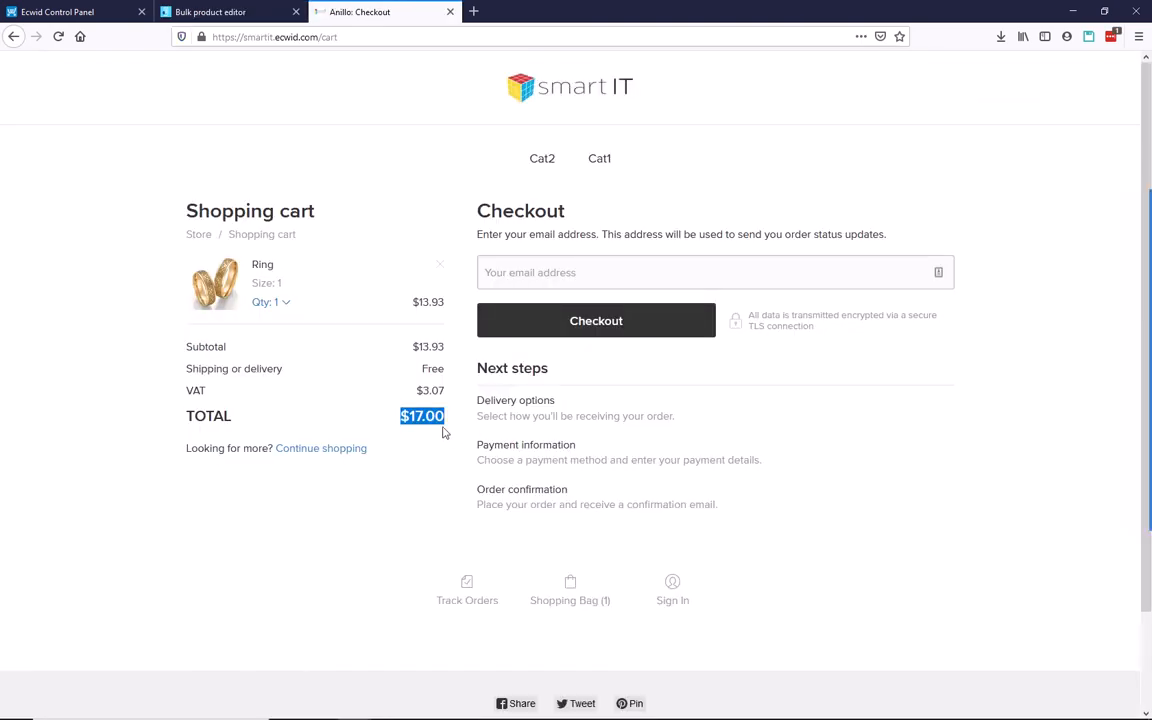
drag(443, 414, 398, 413)
click(195, 12)
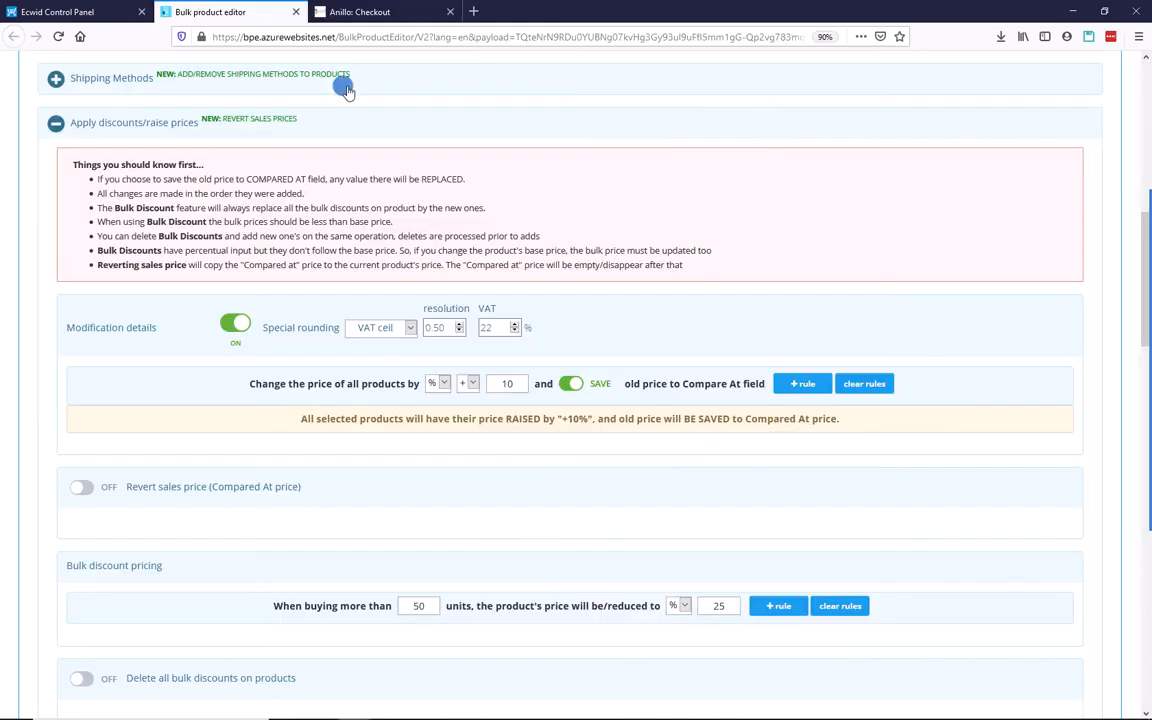
scroll(390, 310, down, 2)
scroll(392, 310, down, 1)
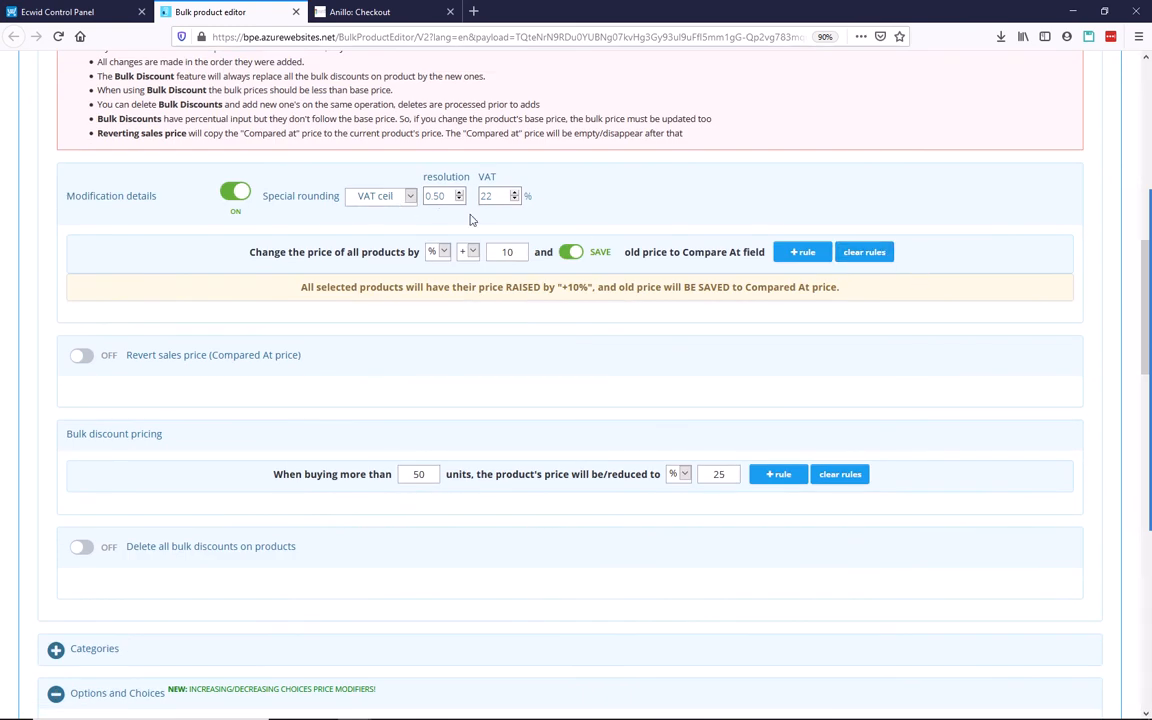
scroll(371, 362, up, 2)
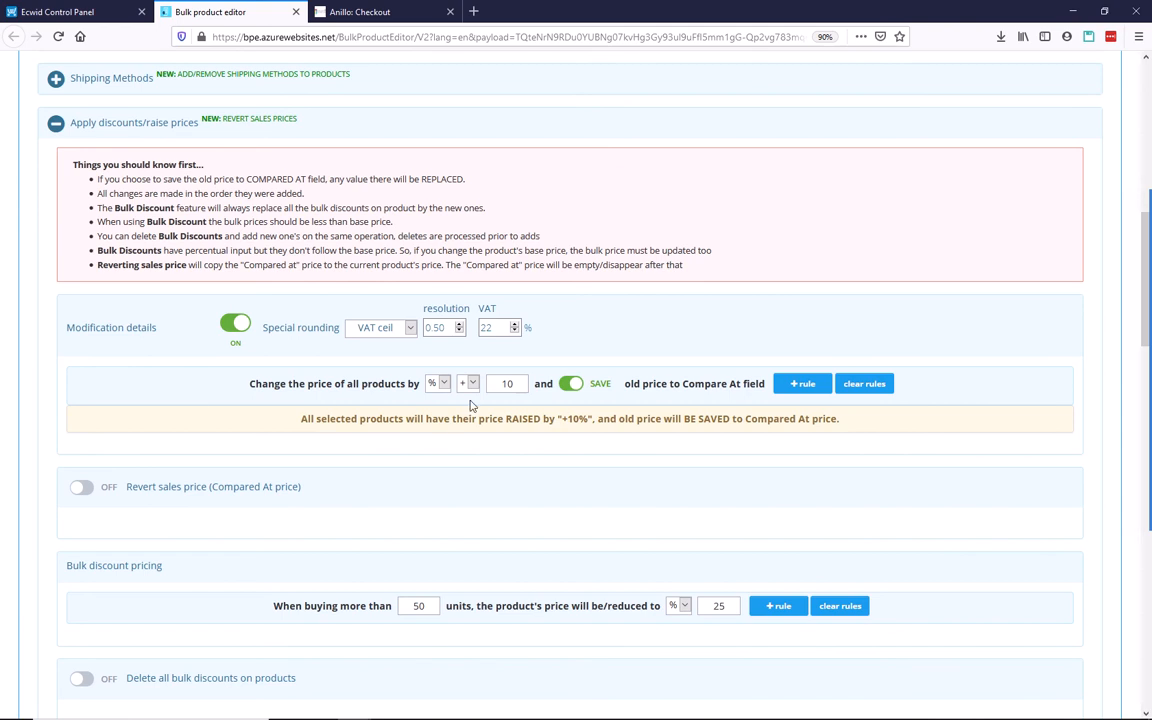
click(80, 12)
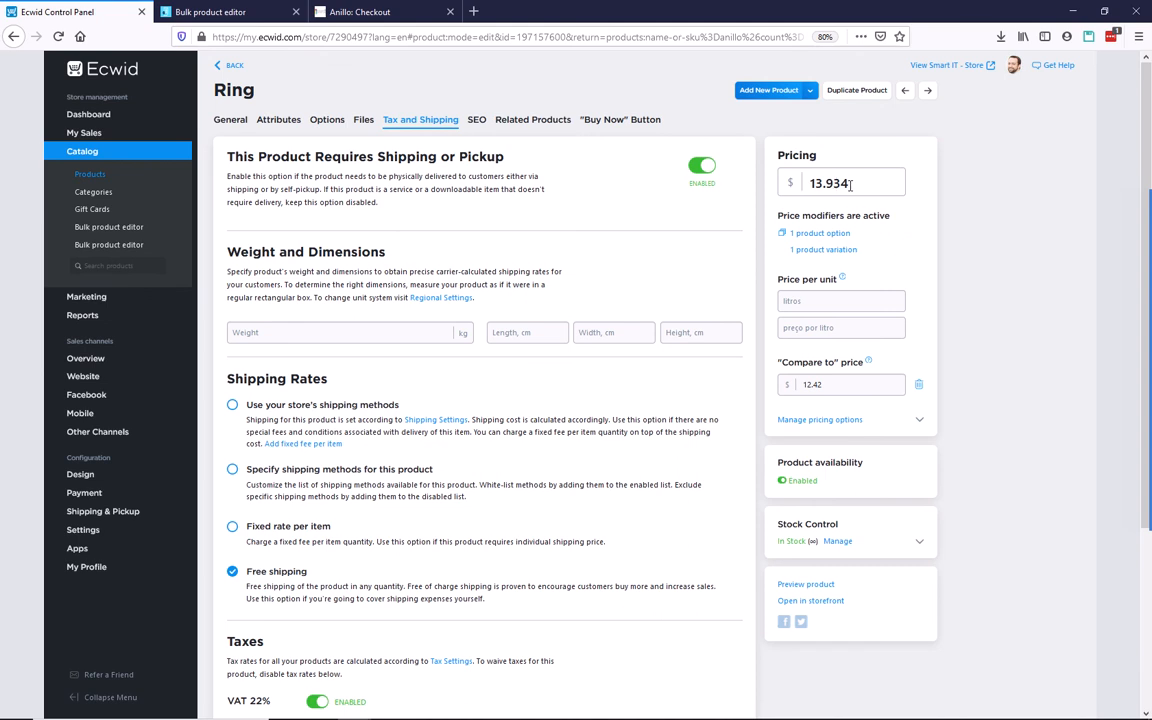
click(232, 13)
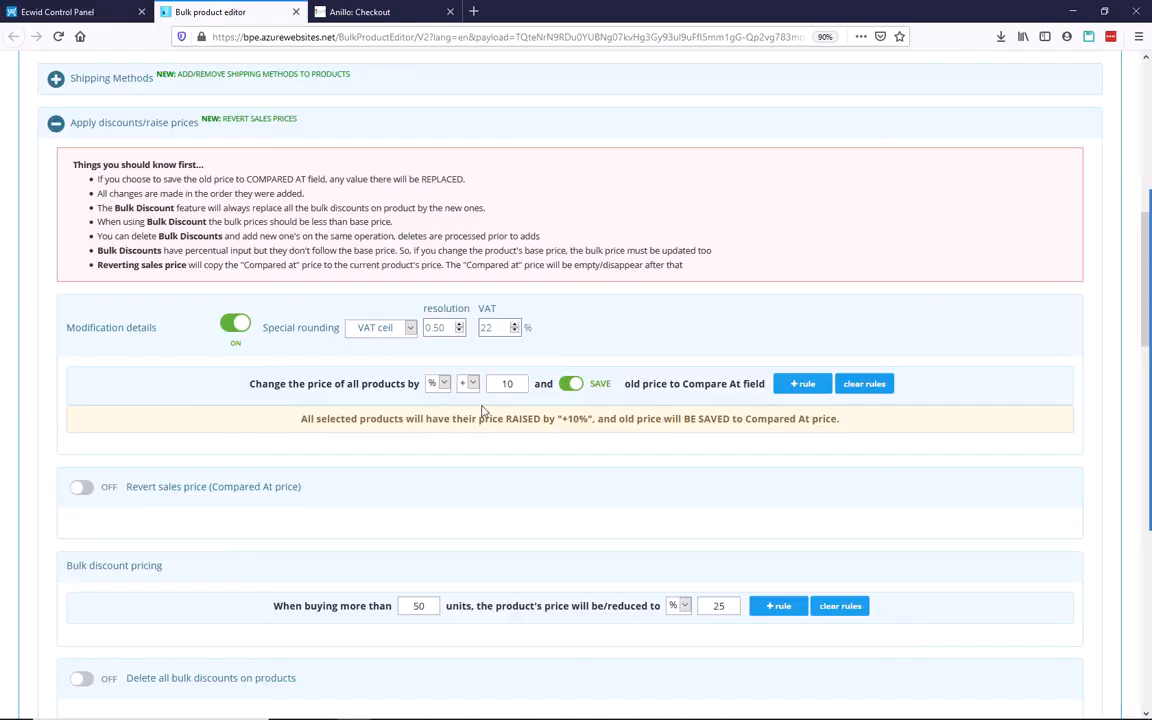
scroll(478, 413, down, 1)
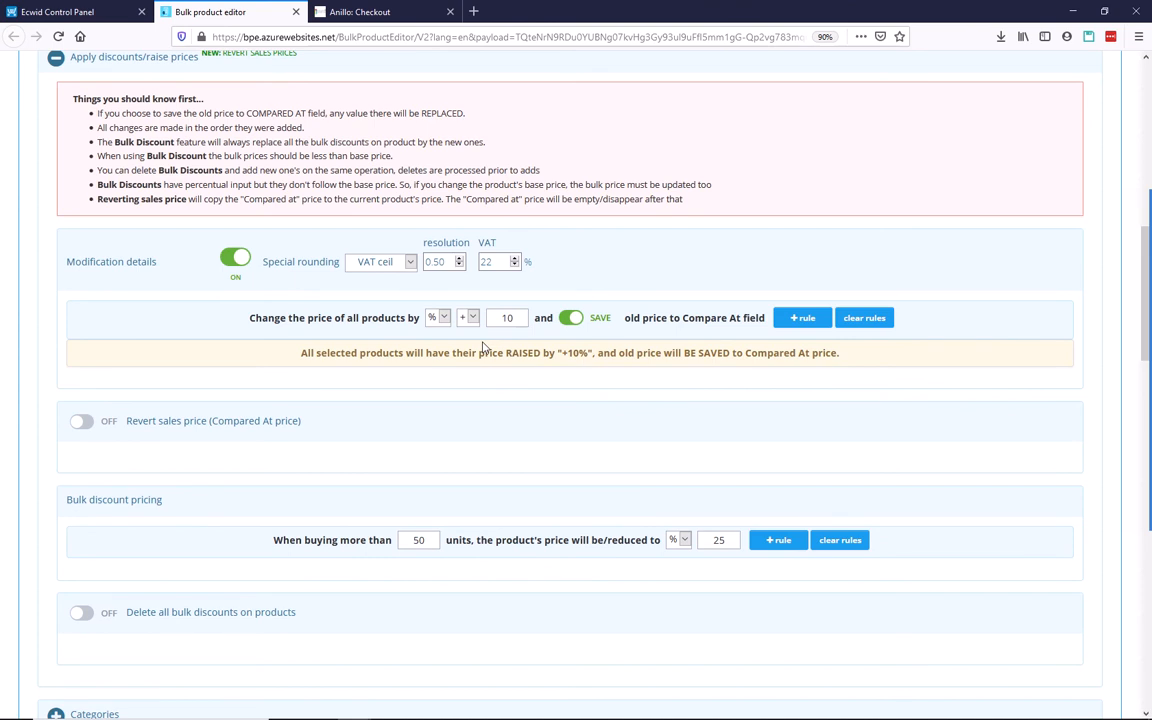
click(6, 10)
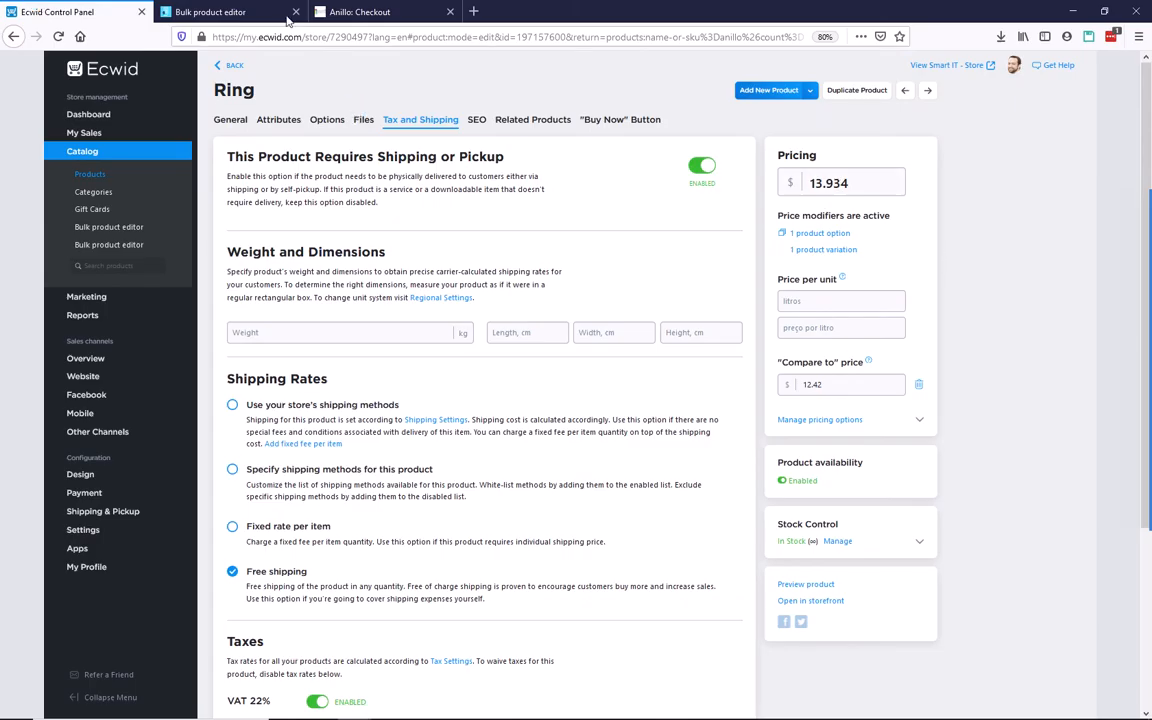
Step: Switch to the Bulk product editor, set the special rounding resolution to 0.00 and change the rounding mode to nearest
click(228, 10)
click(448, 261)
key(BackSpace)
key(BackSpace)
key(BackSpace)
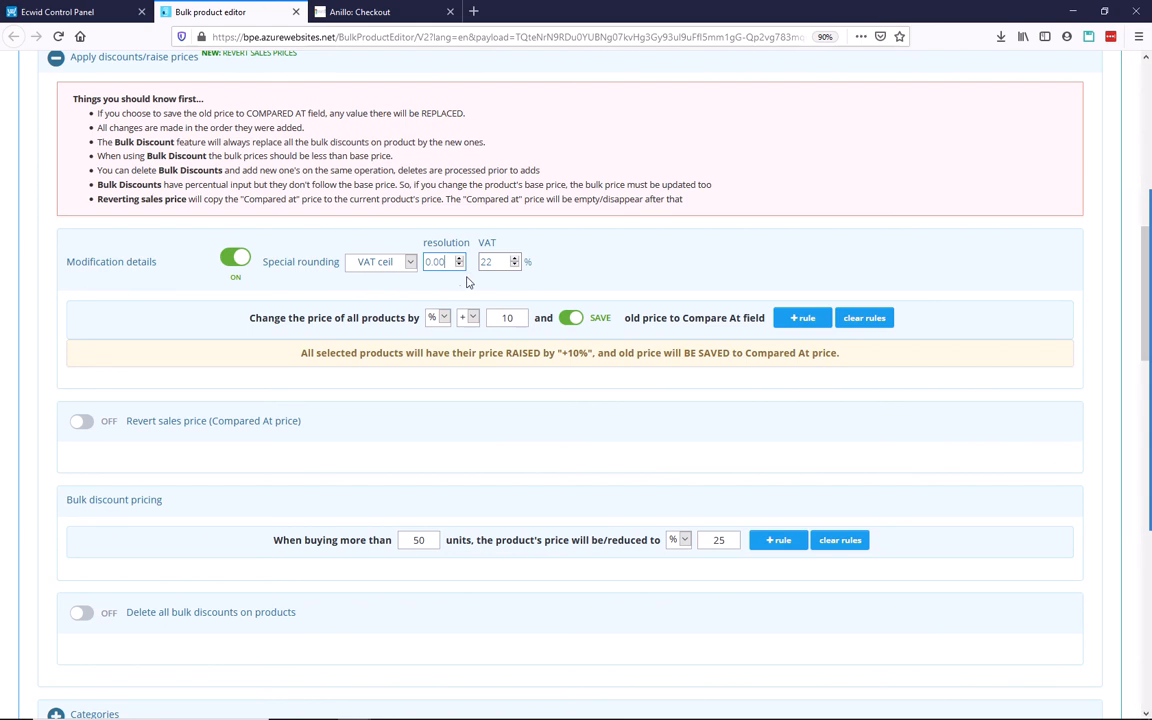
click(377, 261)
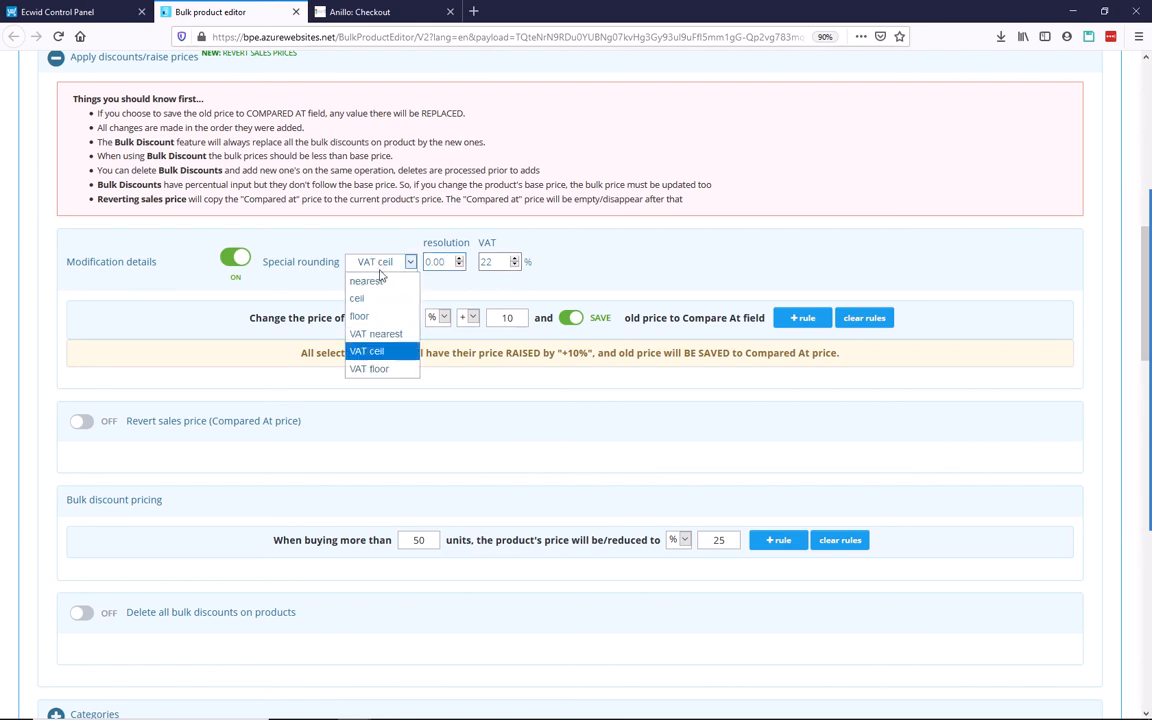
click(376, 299)
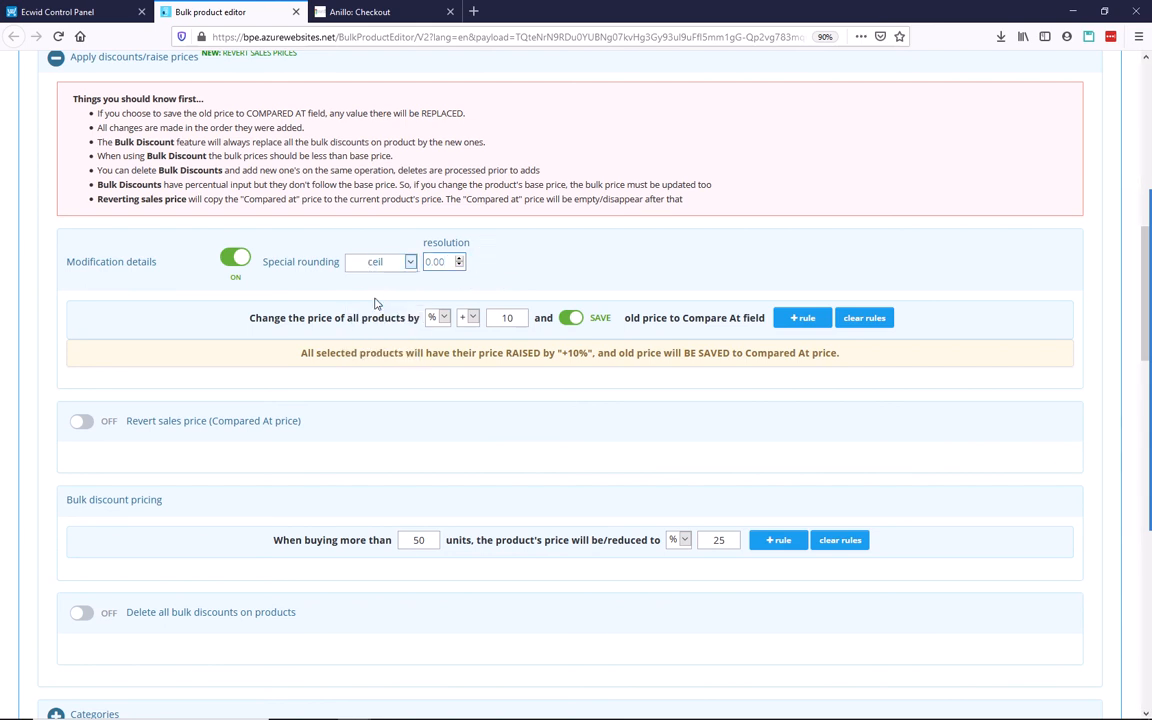
click(409, 265)
click(385, 281)
Step: Replace the price rule with one raising all products by $1 without saving the old price to Compare At
click(446, 316)
click(438, 350)
click(472, 318)
click(474, 340)
key(Tab)
text(1)
click(787, 321)
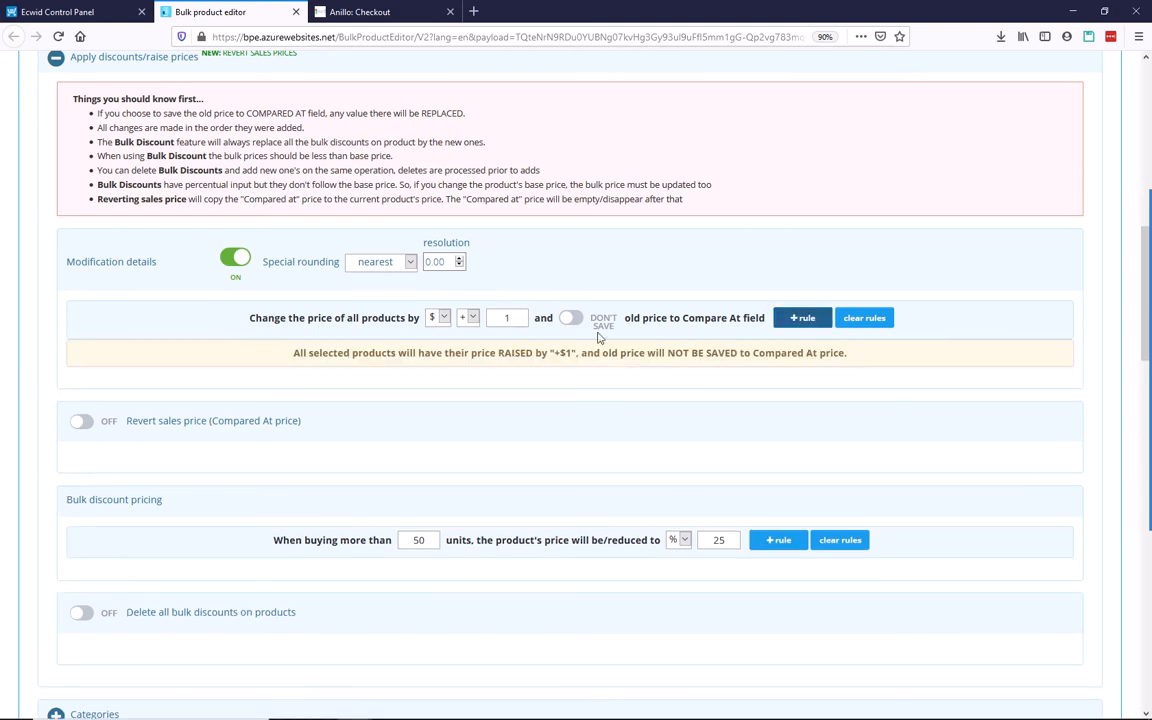
Step: Add a second price rule discounting all products by $1 without saving the old price to Compare At
click(473, 318)
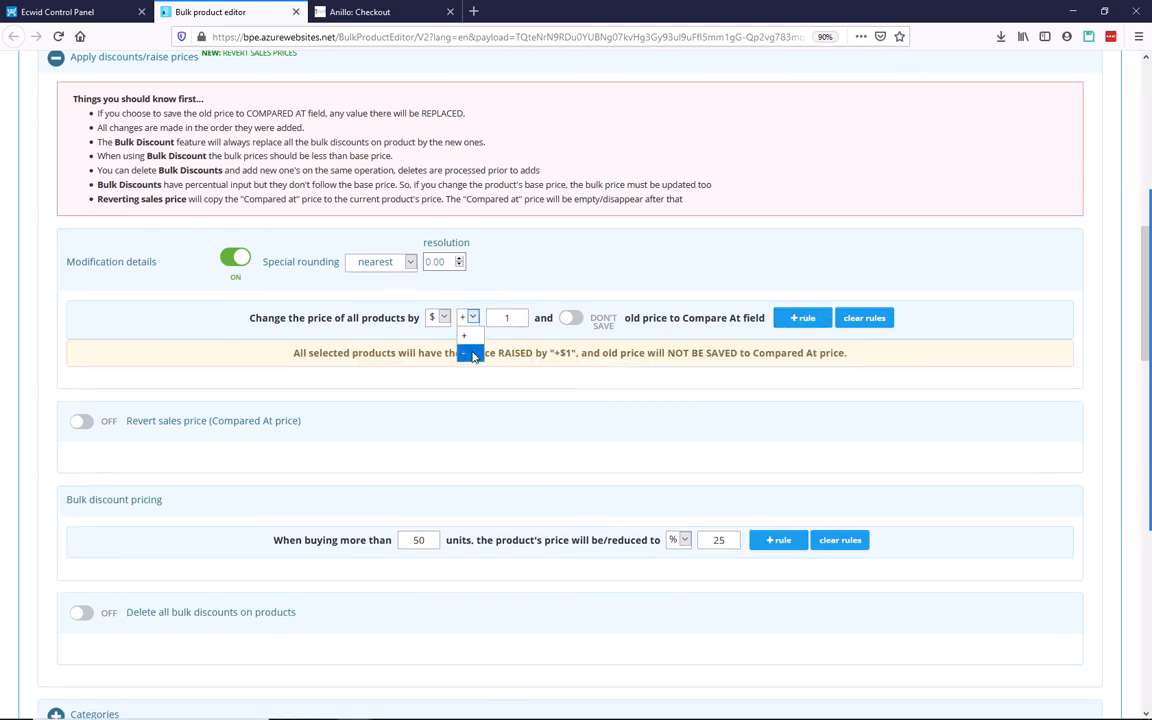
click(473, 352)
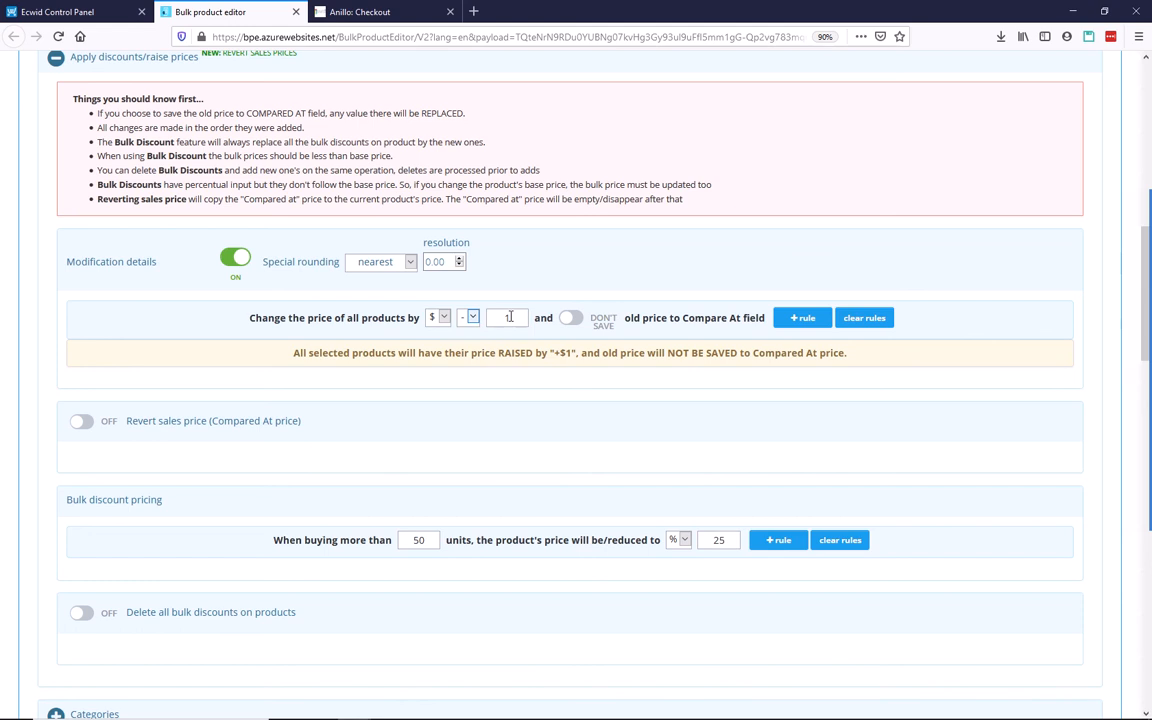
click(797, 318)
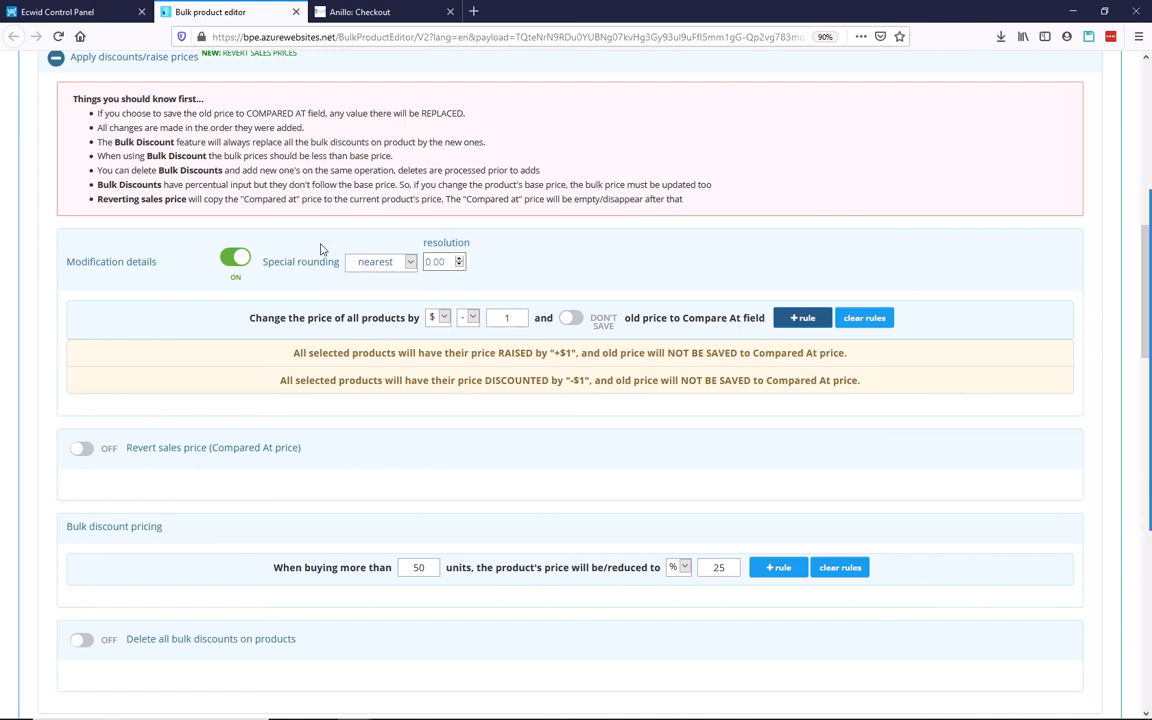
Step: Check the Ring's current price in the Ecwid Control Panel against the two $1 rules in the Bulk product editor
key(ctrl+Page_Up)
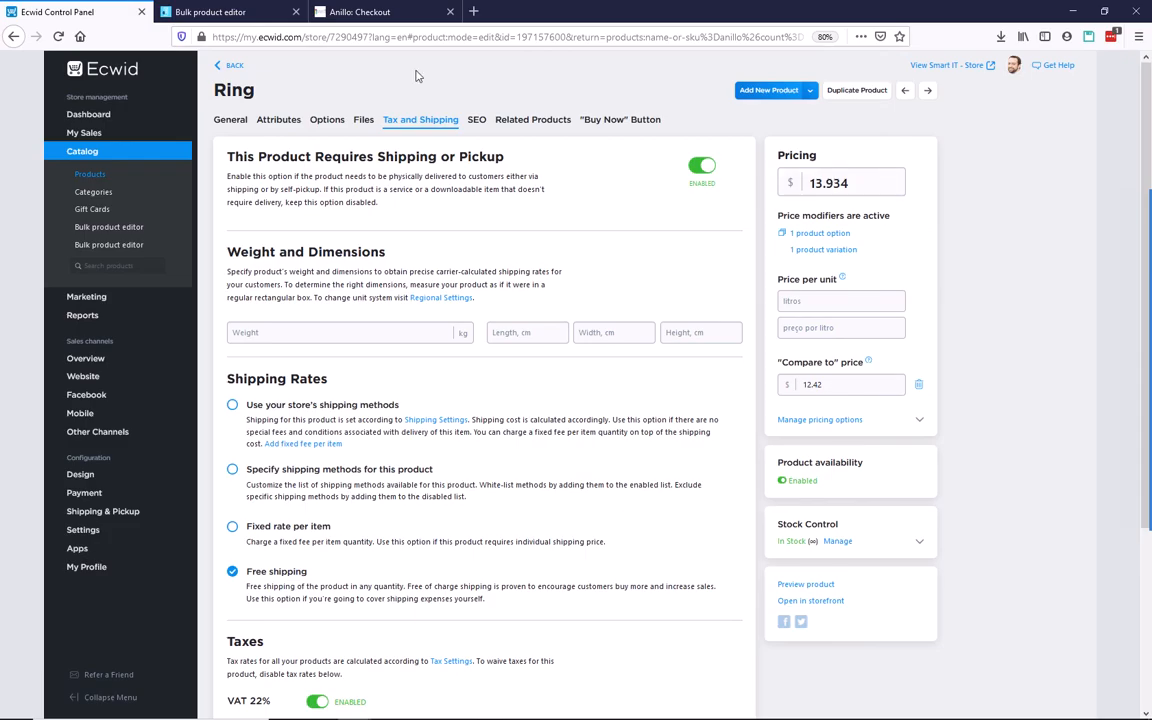
click(215, 11)
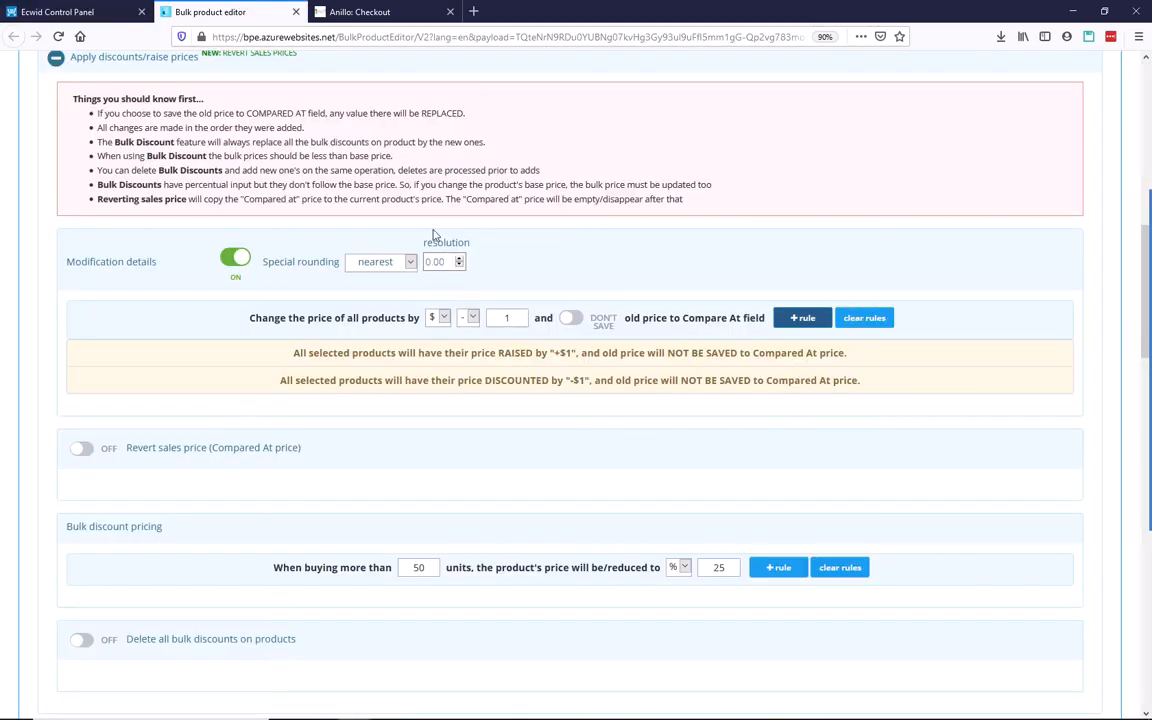
click(112, 14)
click(215, 11)
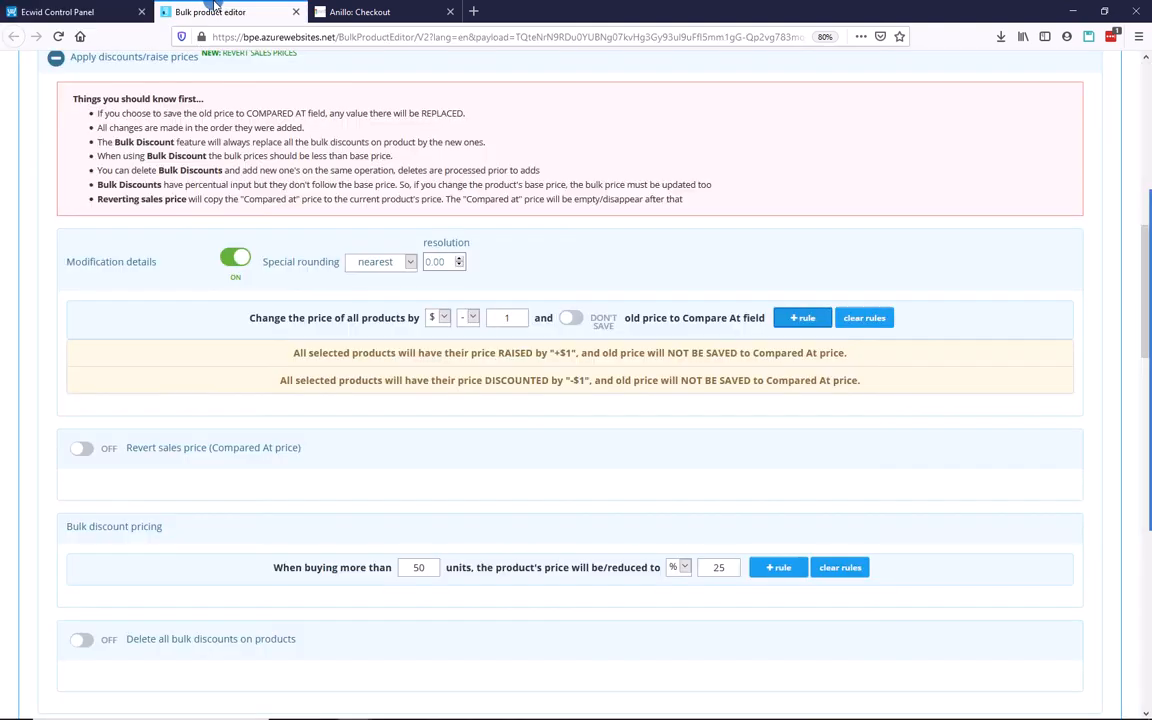
Step: Apply the +$1 and -$1 price rules with nearest special rounding to the selected product
scroll(900, 400, down, 8)
scroll(530, 423, down, 3)
scroll(514, 460, up, 6)
click(53, 395)
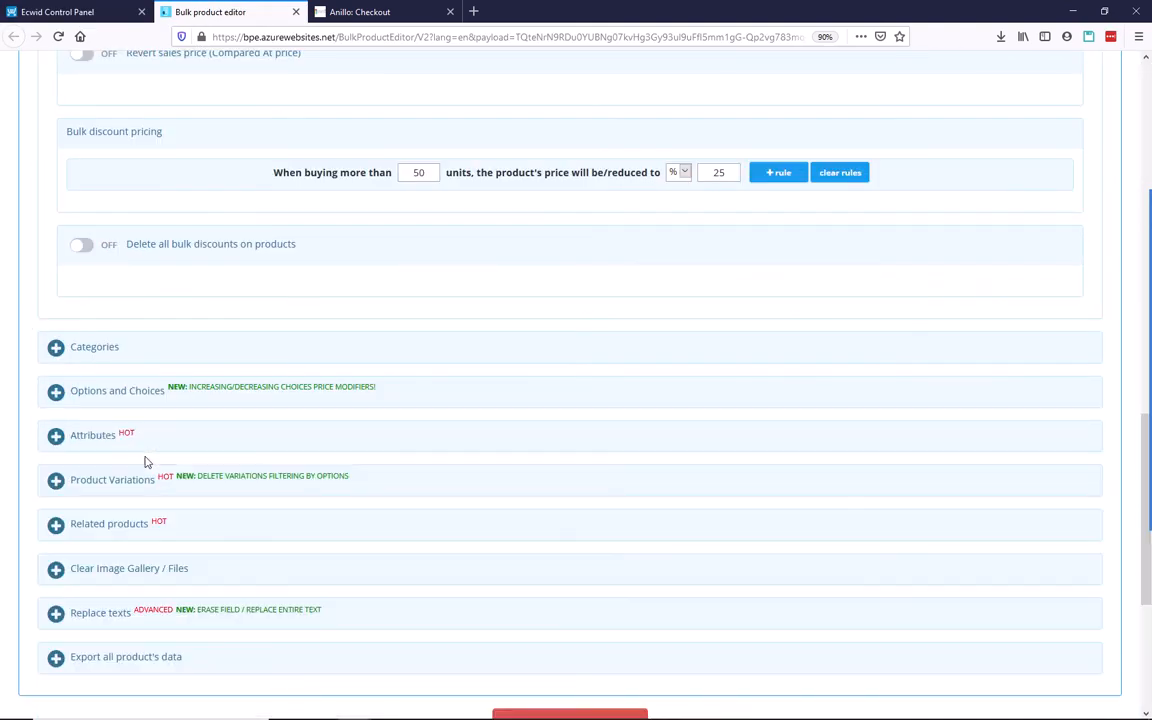
scroll(319, 411, down, 3)
click(600, 383)
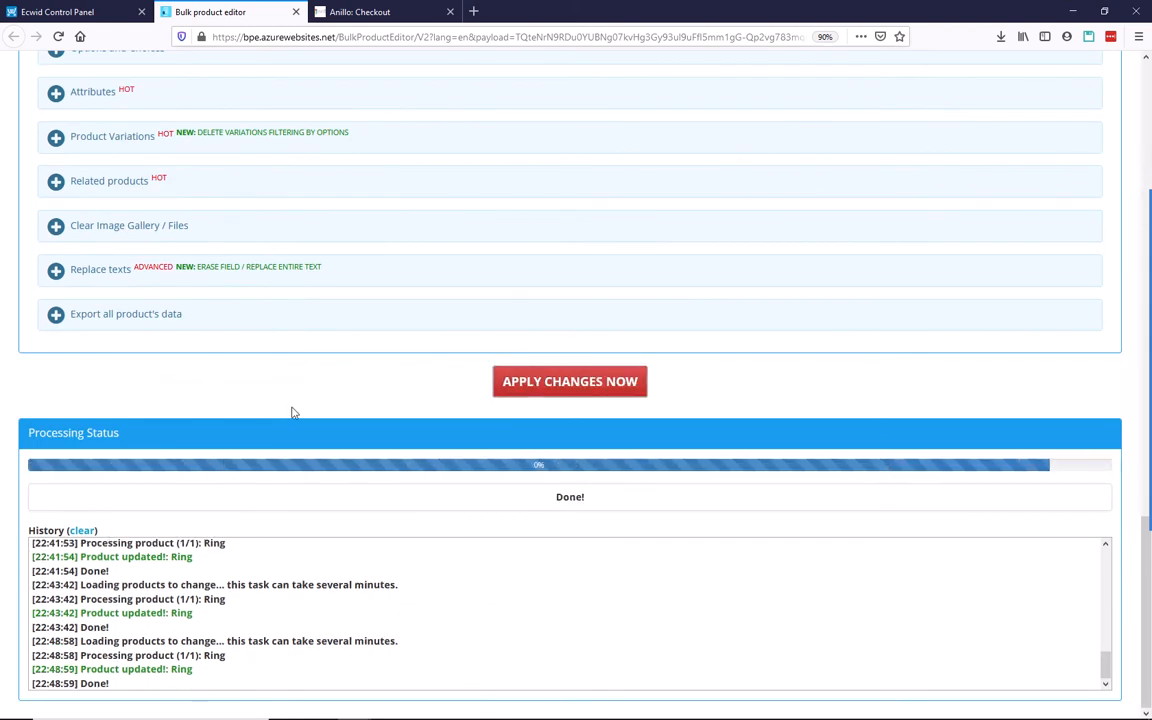
Step: Switch to the Ecwid Control Panel and reload the Ring product to check its updated price
click(40, 11)
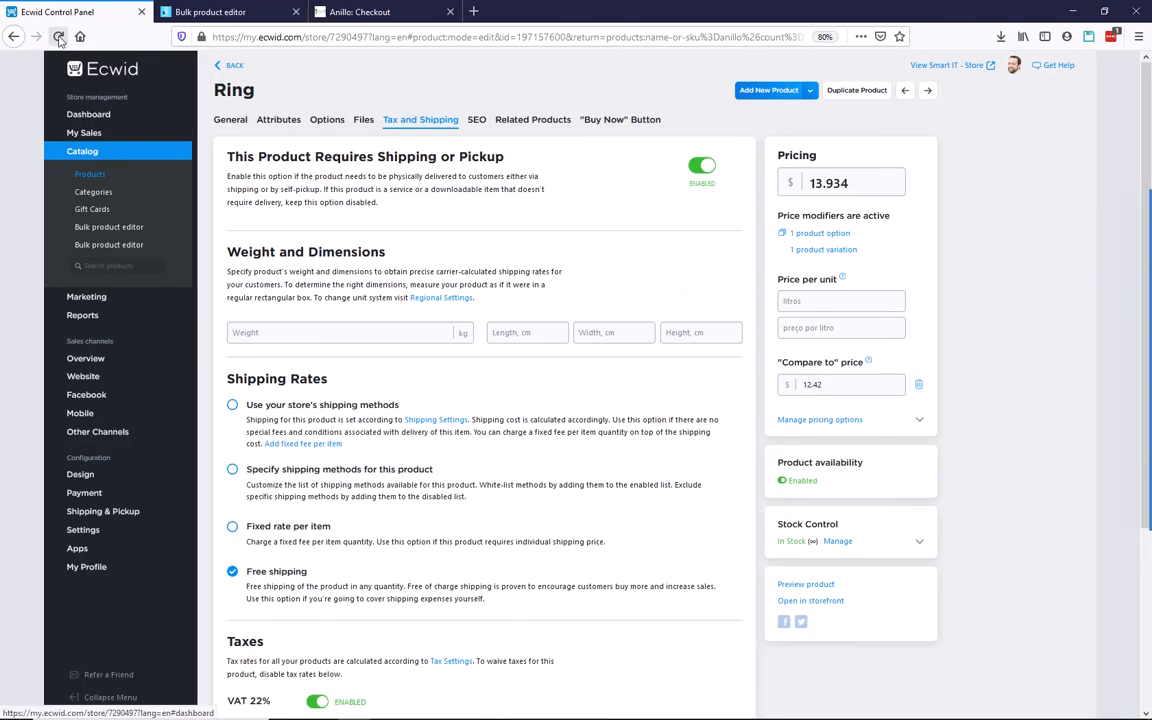
click(58, 36)
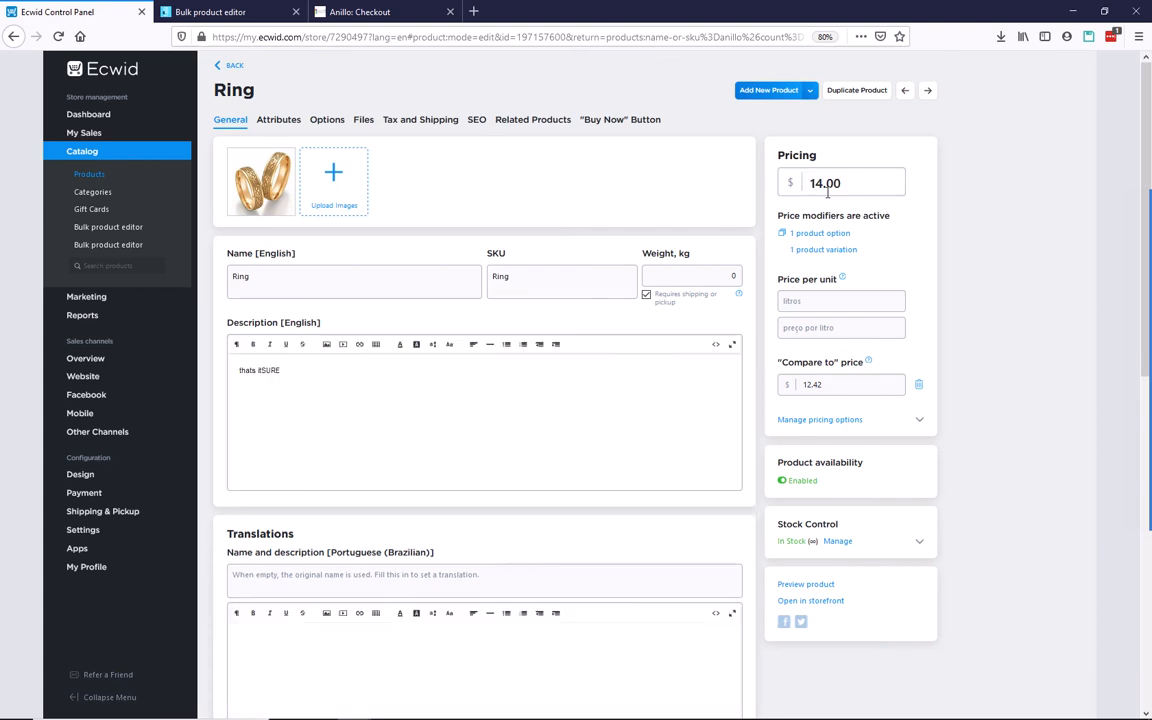
Step: Return to the Bulk product editor and review the special rounding settings together with the two $1 price rules
click(245, 12)
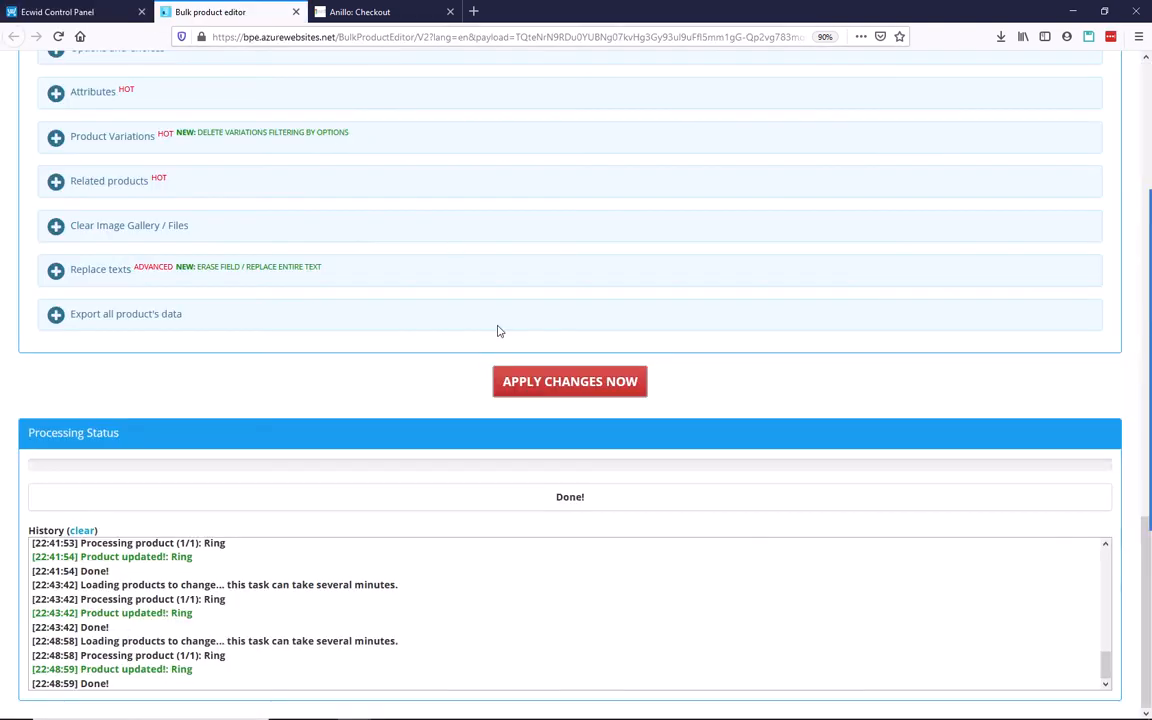
scroll(483, 305, up, 4)
click(560, 290)
scroll(558, 306, down, 4)
scroll(57, 257, up, 4)
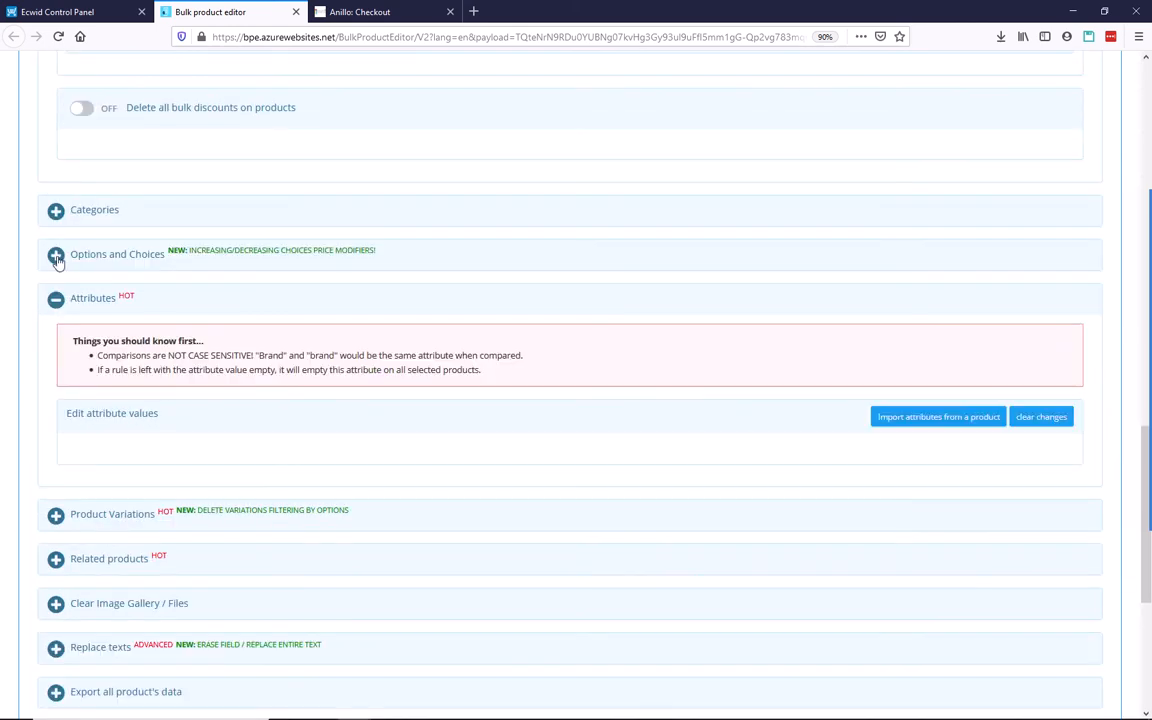
click(92, 298)
scroll(325, 269, up, 2)
scroll(325, 269, up, 5)
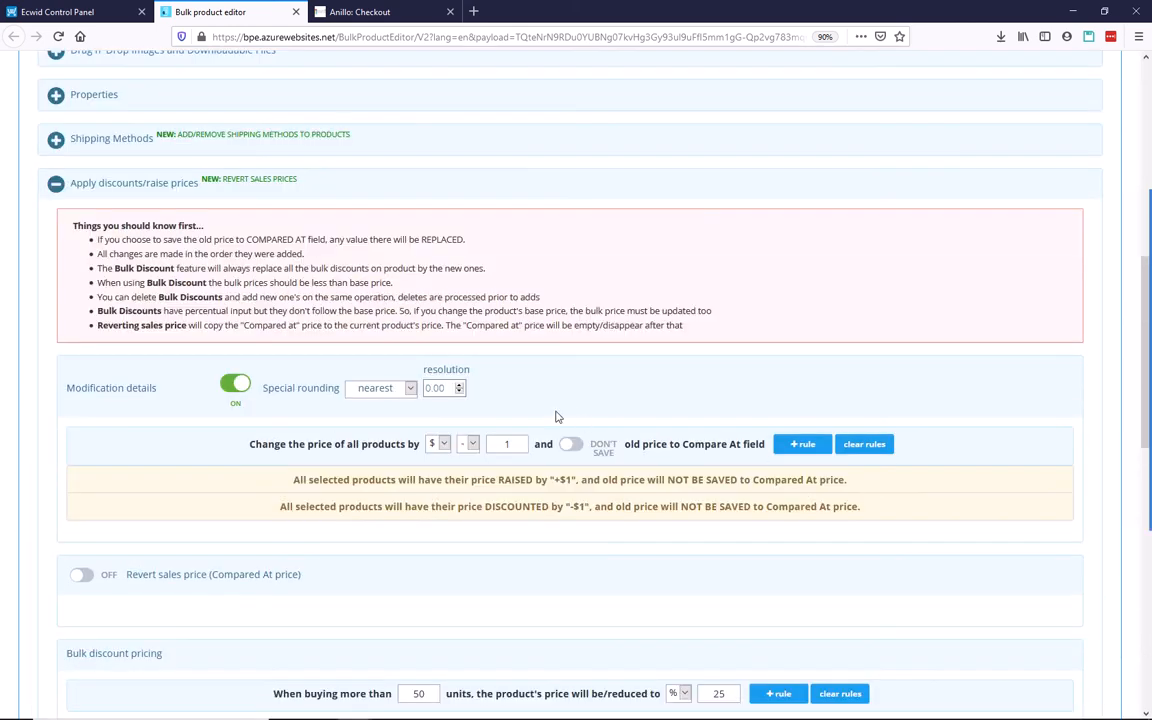
click(446, 392)
scroll(600, 470, down, 2)
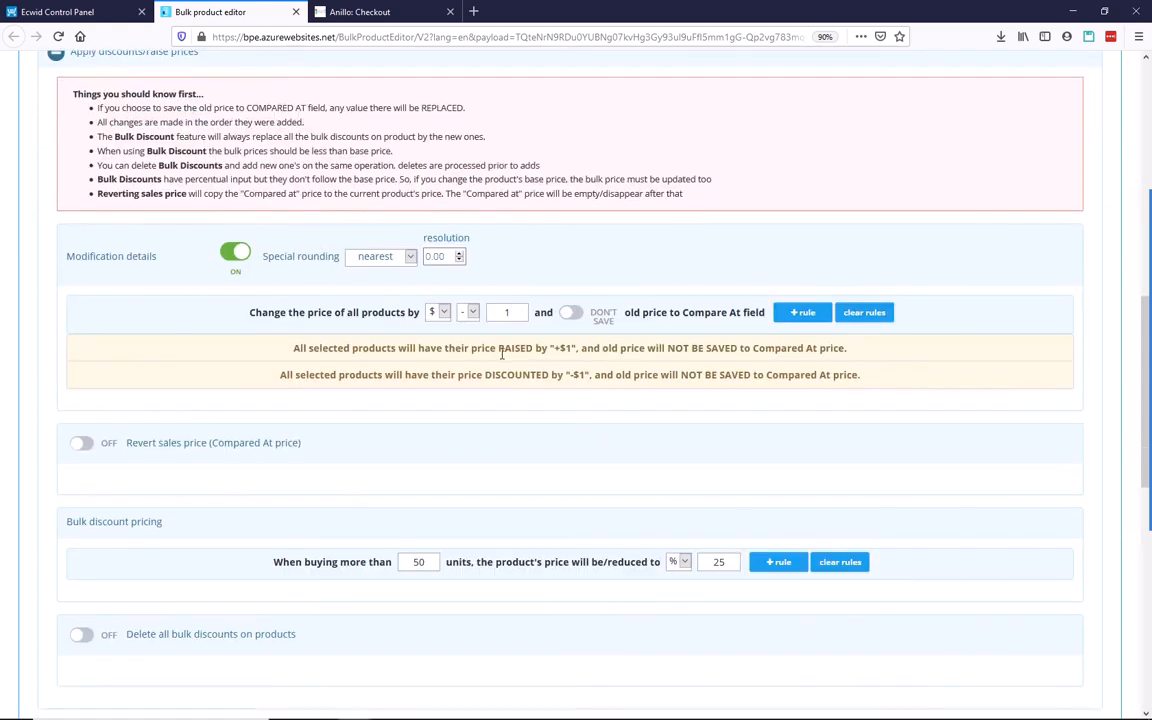
scroll(300, 300, up, 1)
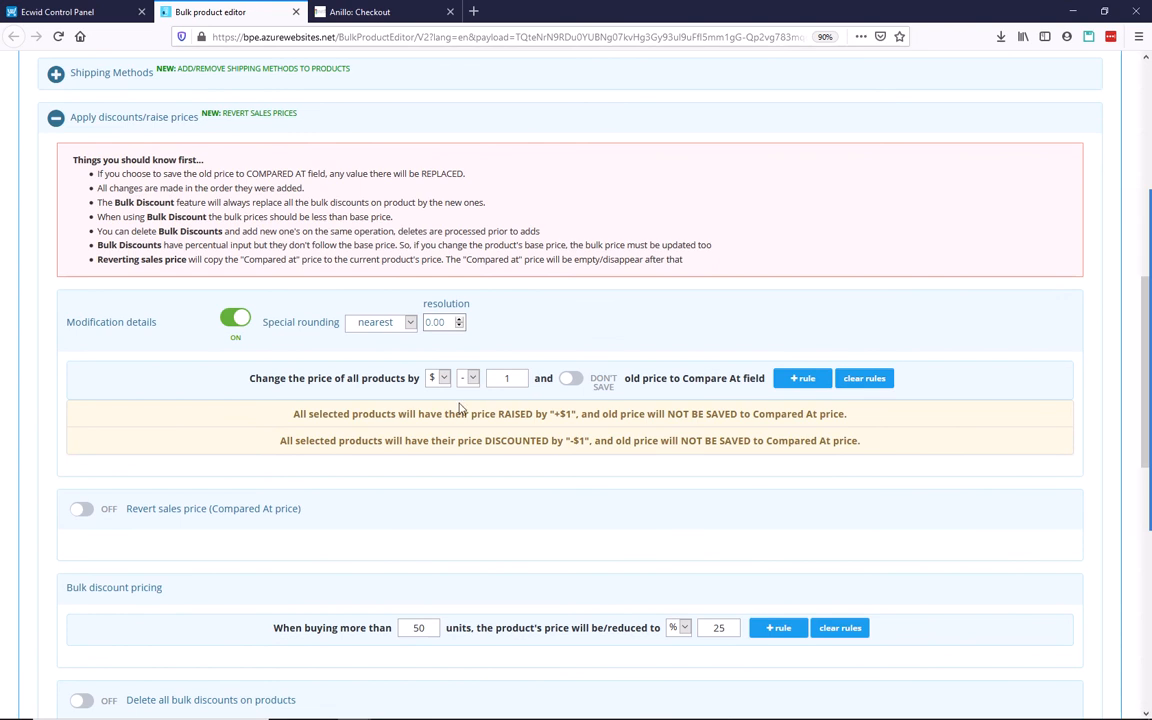
scroll(484, 440, down, 1)
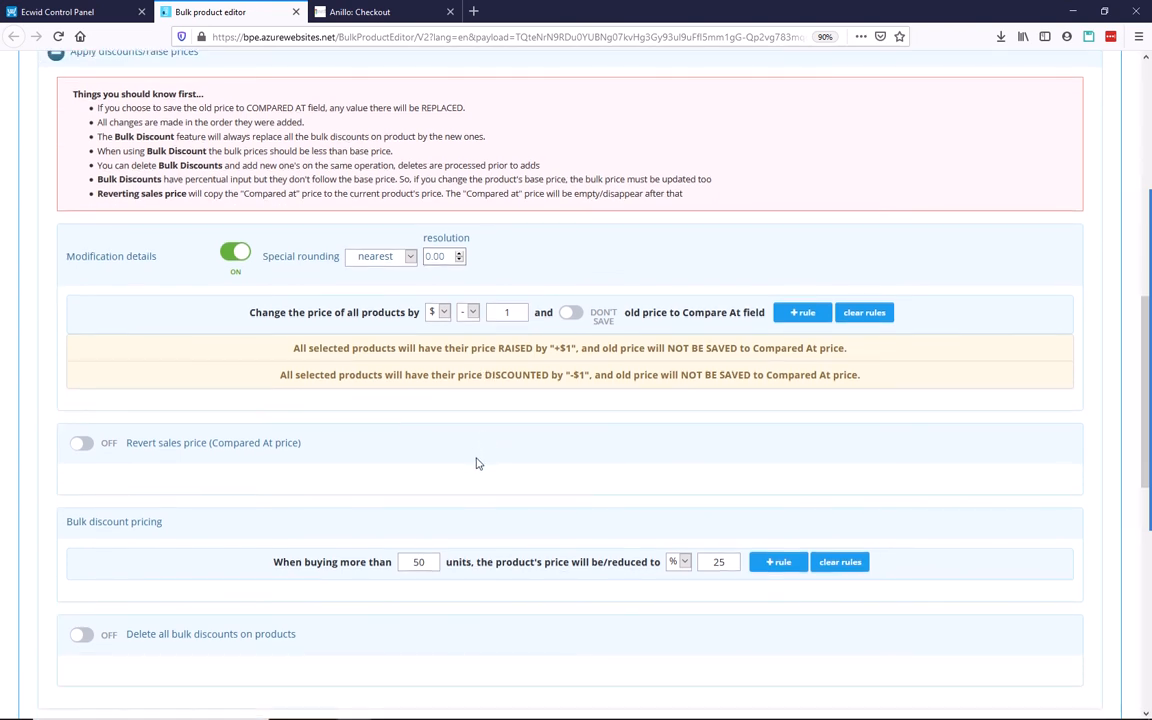